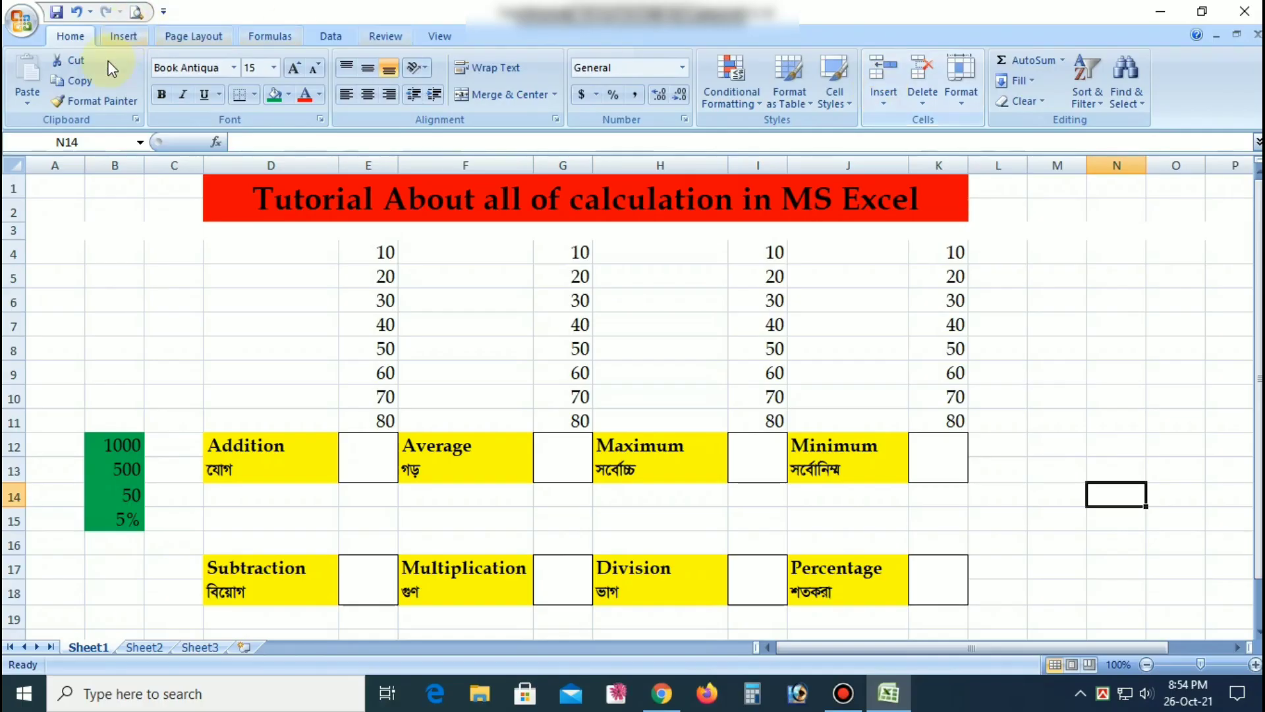
left_click(393, 395)
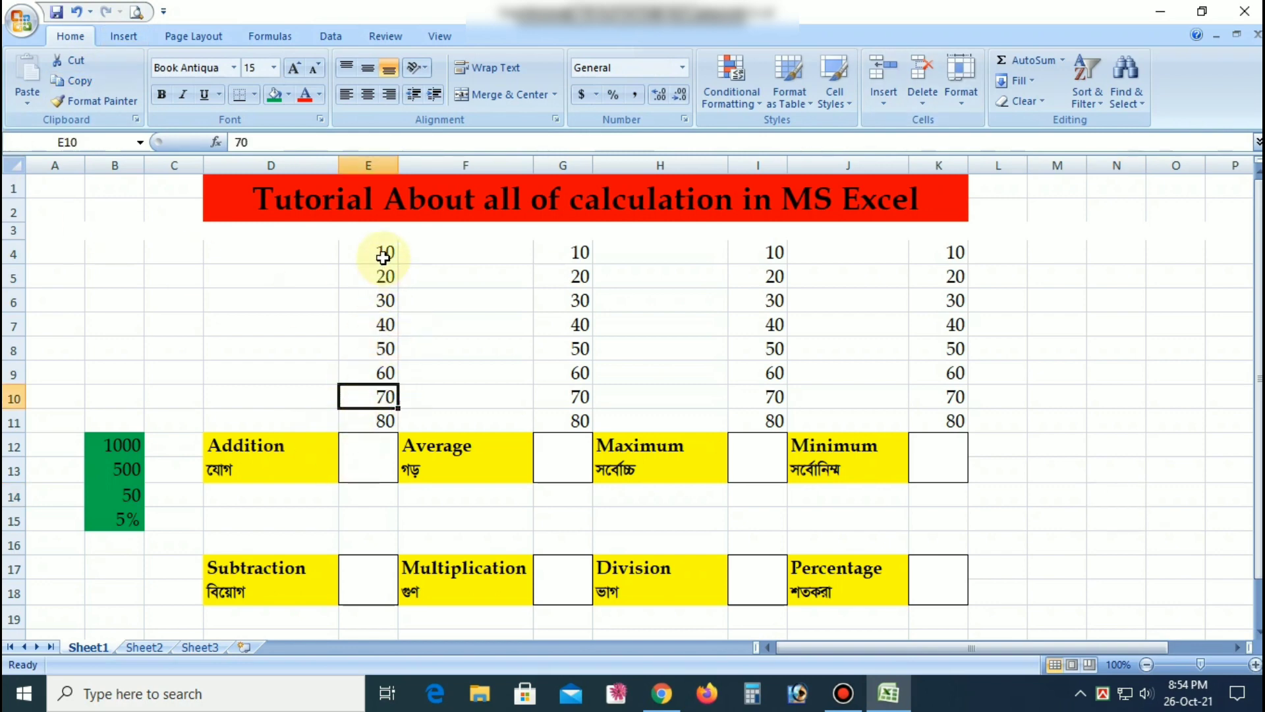
left_click_drag(383, 251, 386, 423)
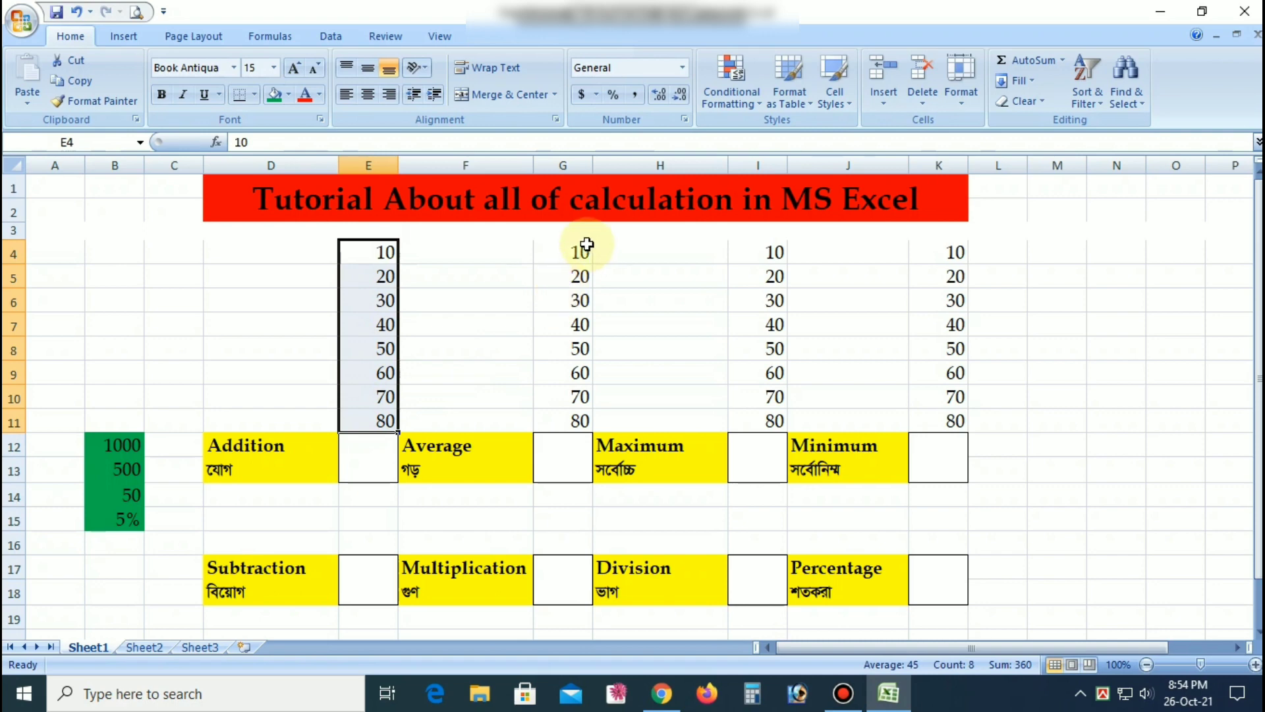
left_click_drag(578, 251, 581, 423)
left_click_drag(770, 254, 775, 399)
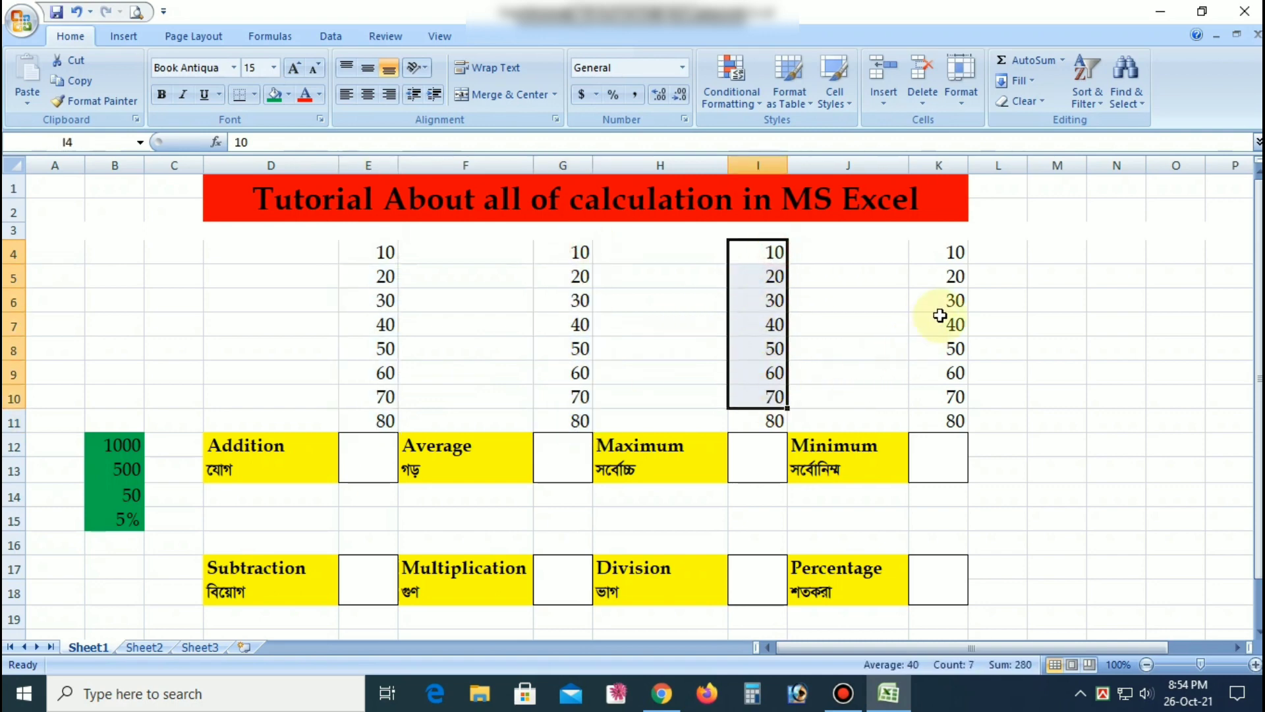
left_click(956, 265)
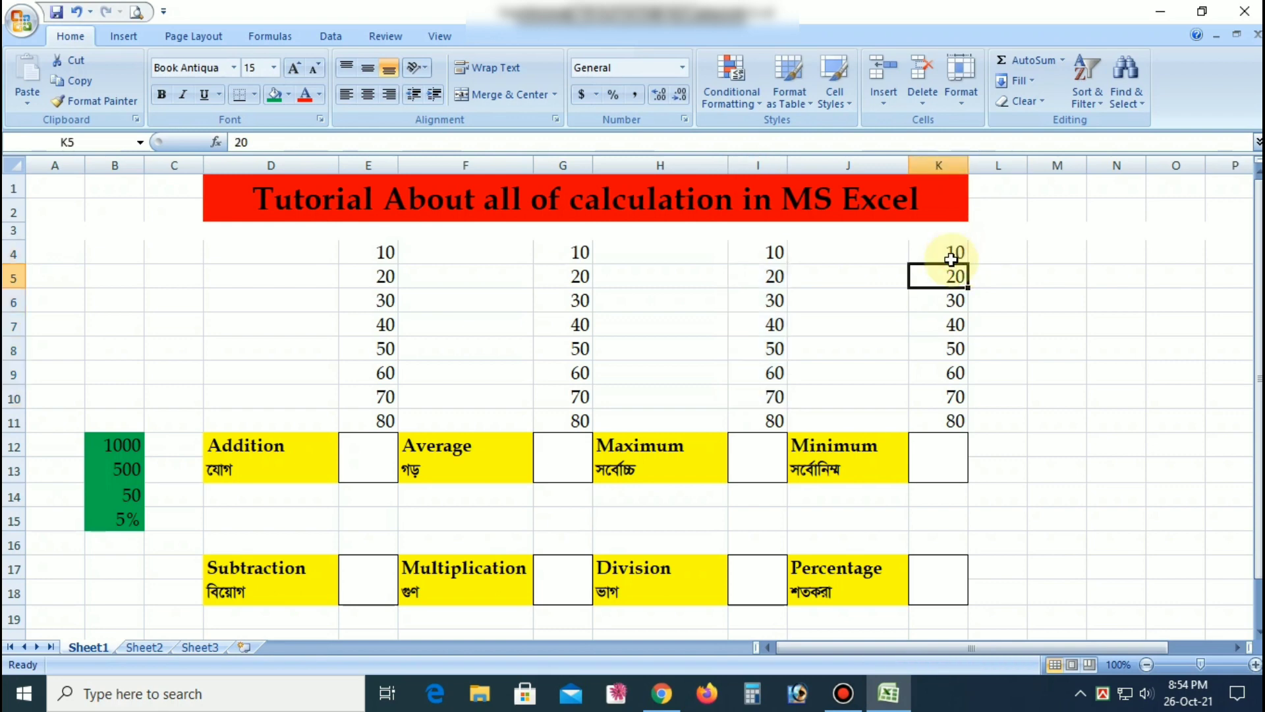
left_click(930, 463)
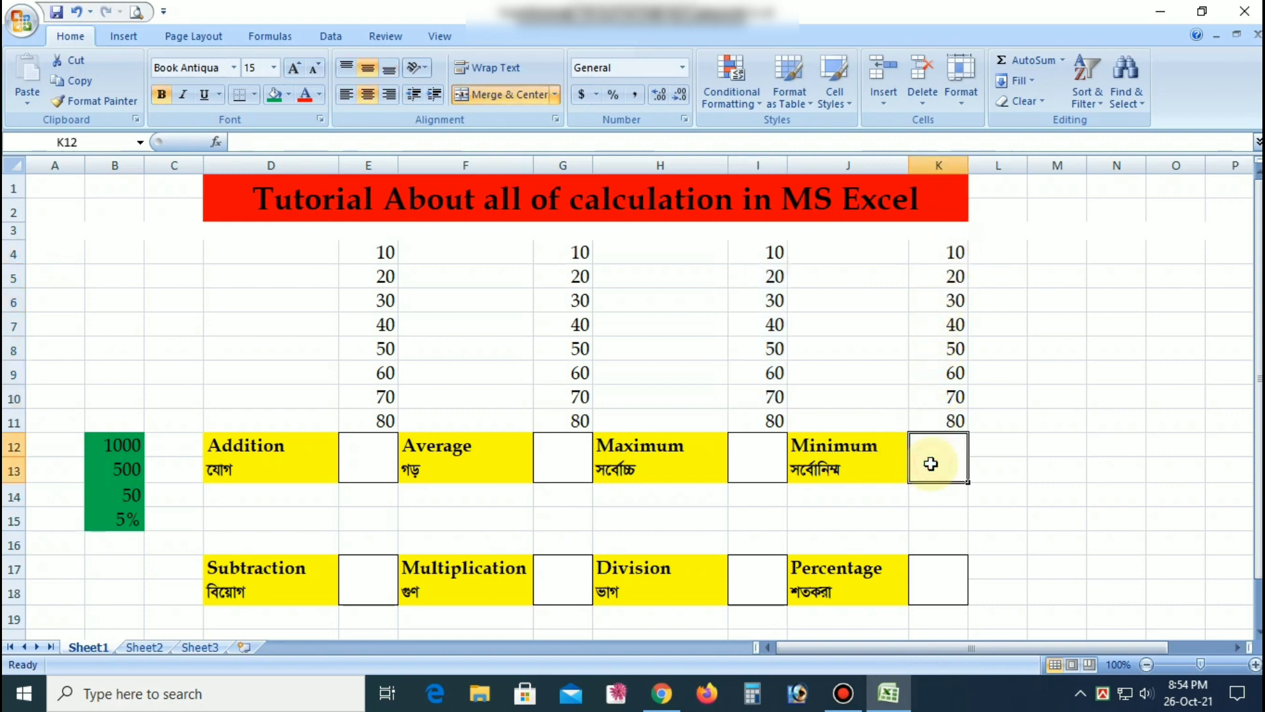
Enter the formula =SUM(E4:E11) in the Addition result cell E12
left_click(377, 468)
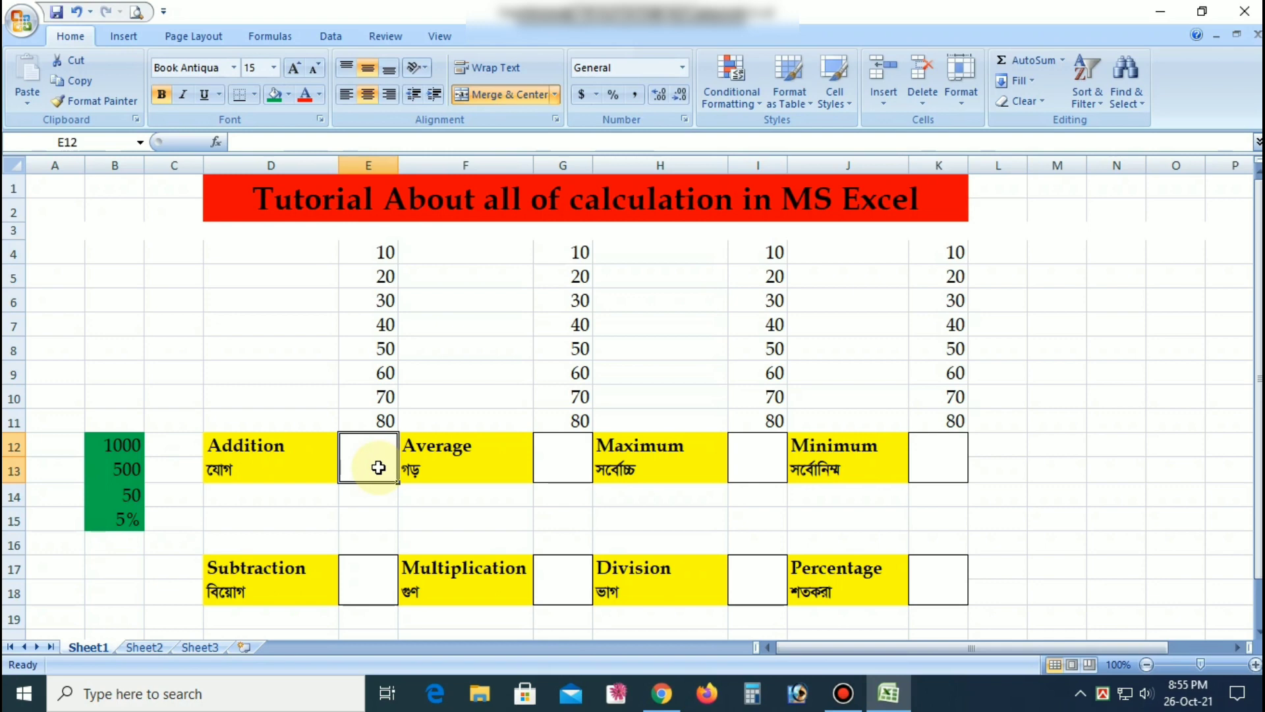
type("=")
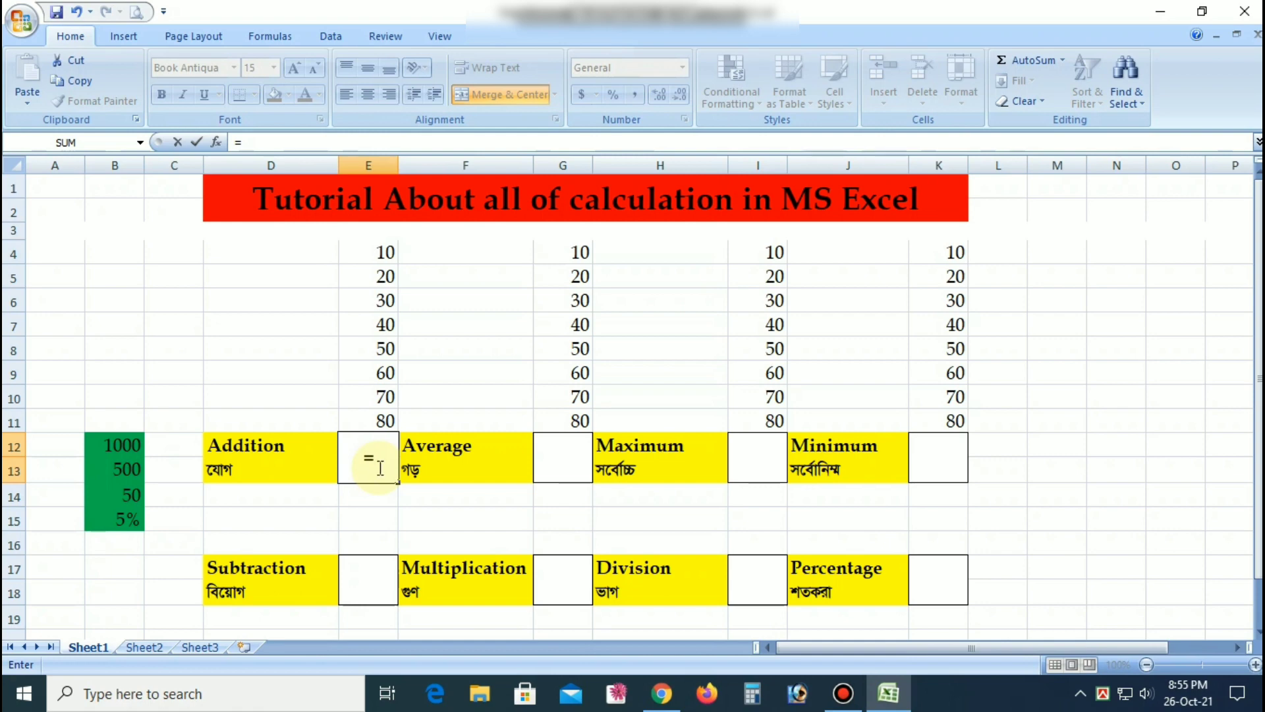
type("su")
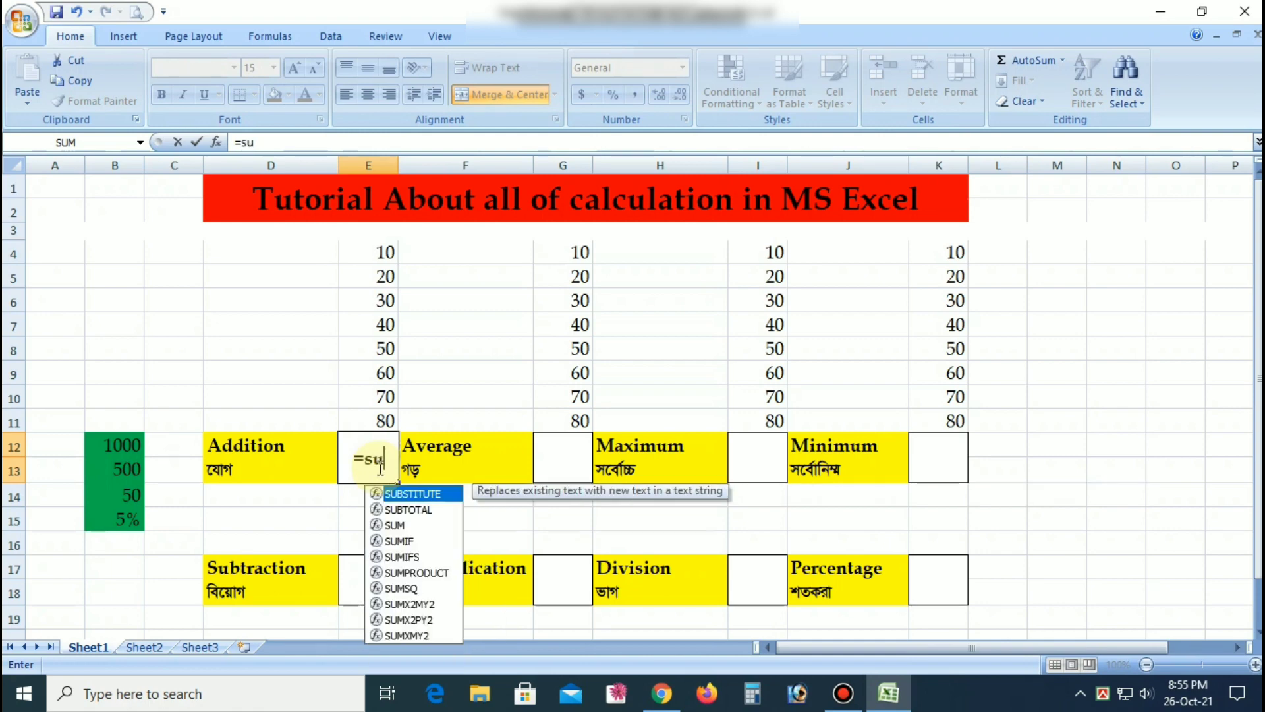
type("m")
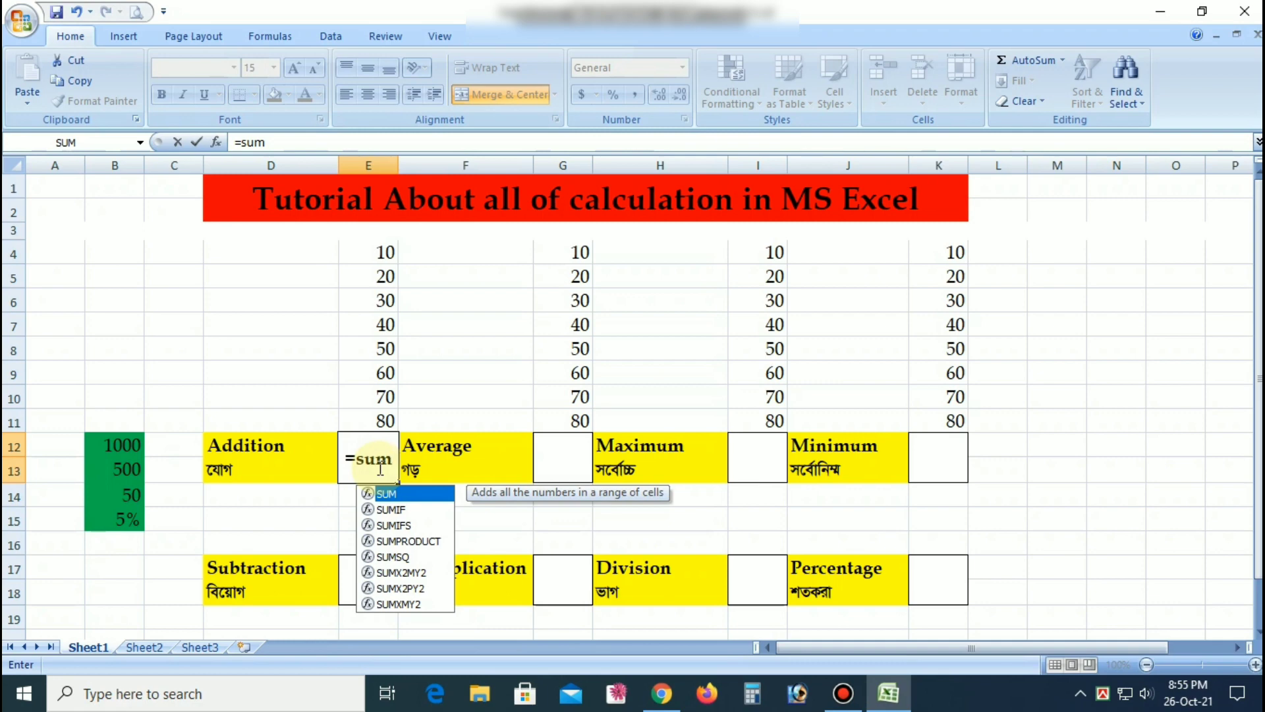
key("Tab")
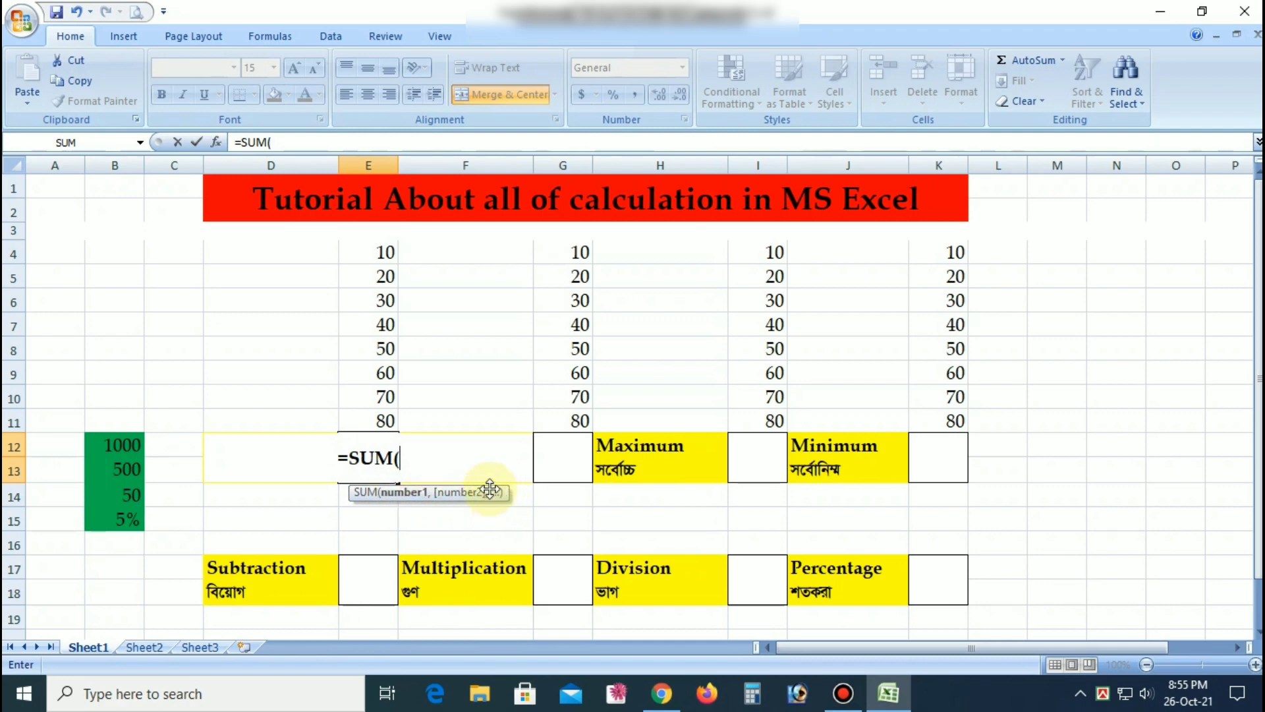
left_click(389, 257)
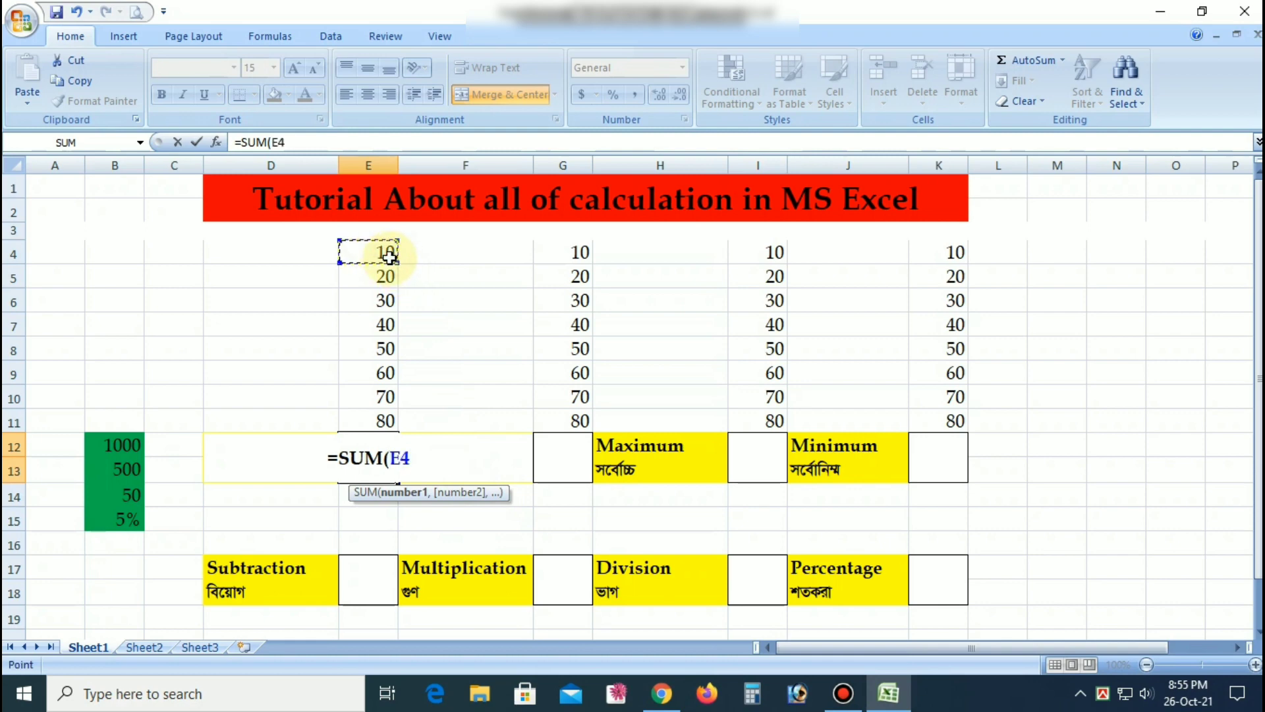
left_click_drag(389, 257, 388, 425)
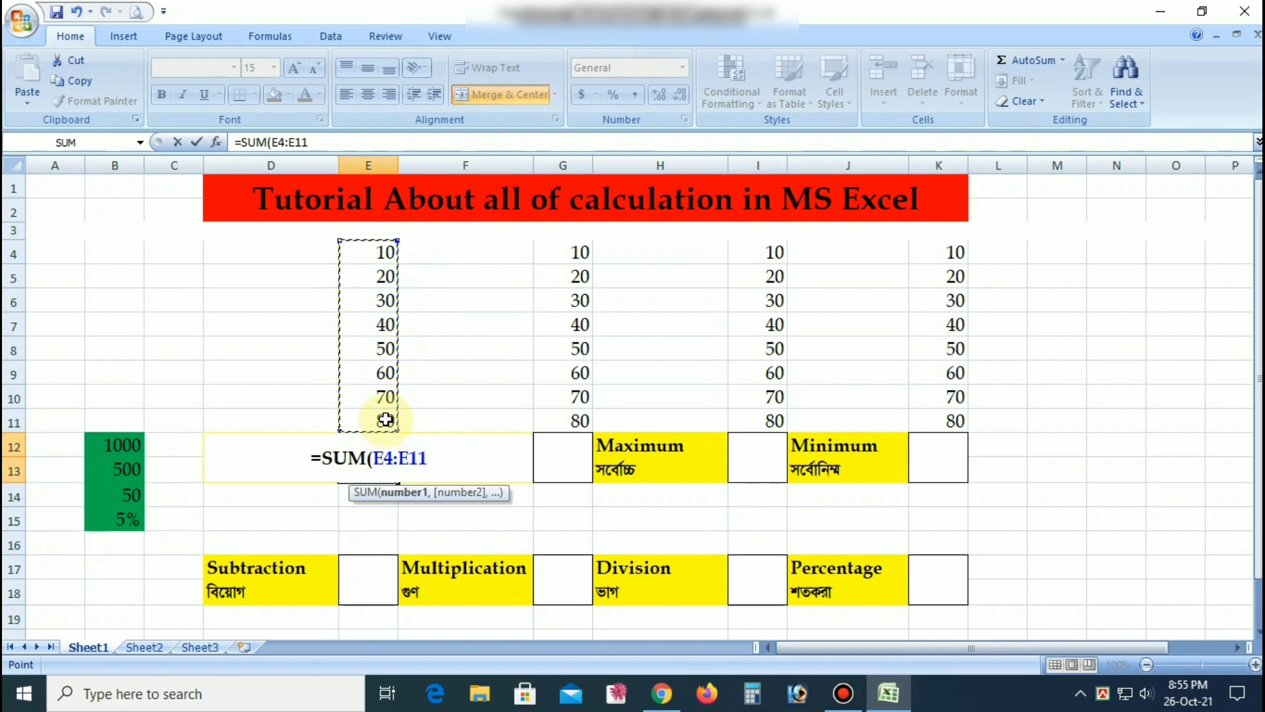
type(")")
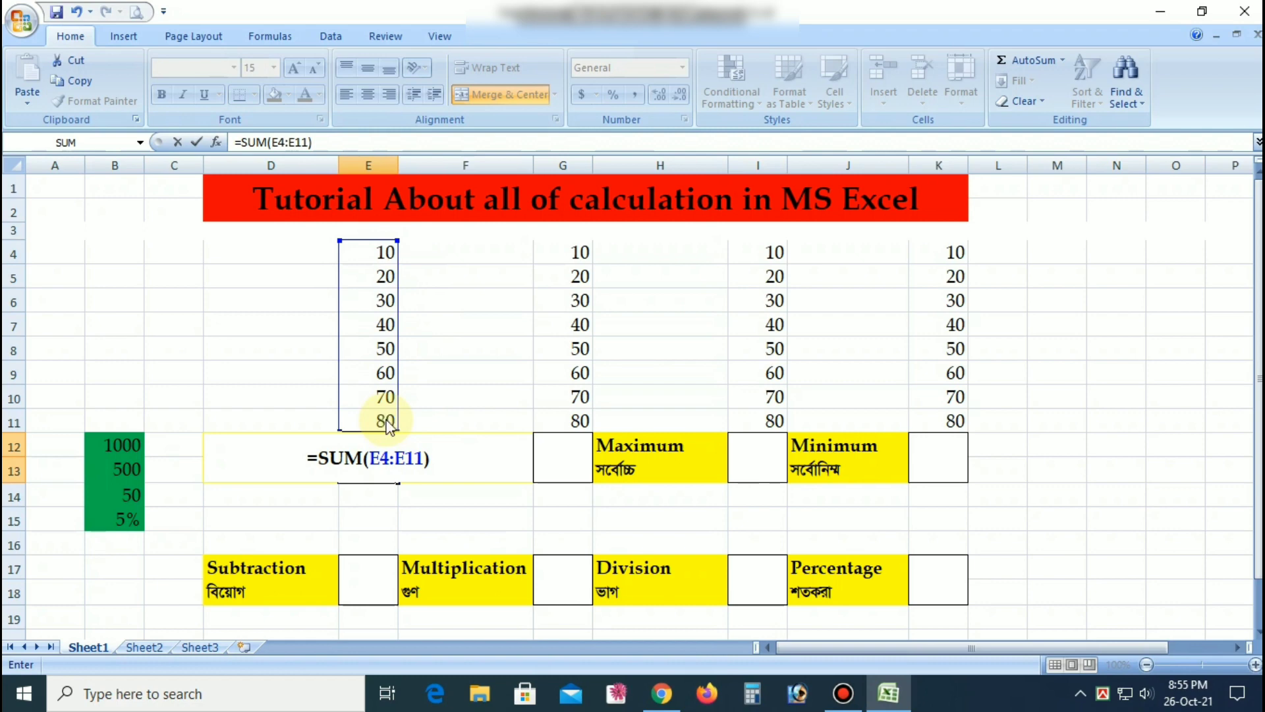
key("Return")
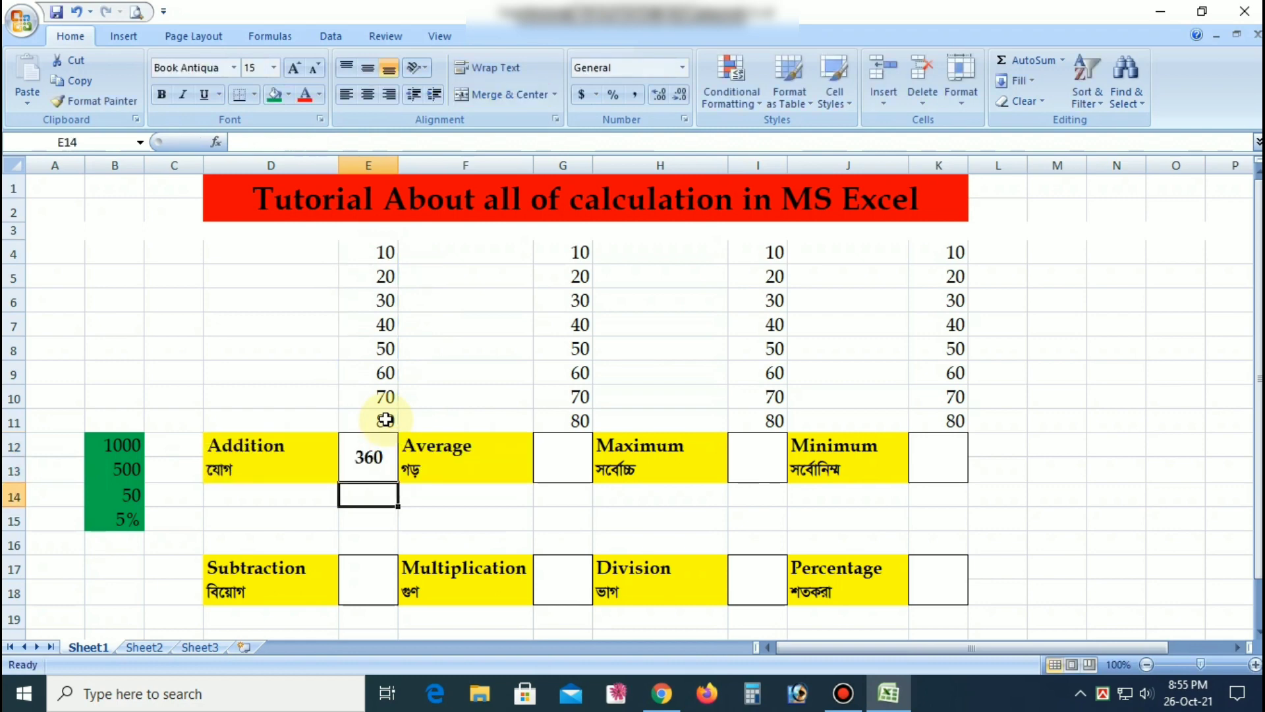
Clear the Addition result in E12 and total the range E4:E11 again with AutoSum
left_click(388, 471)
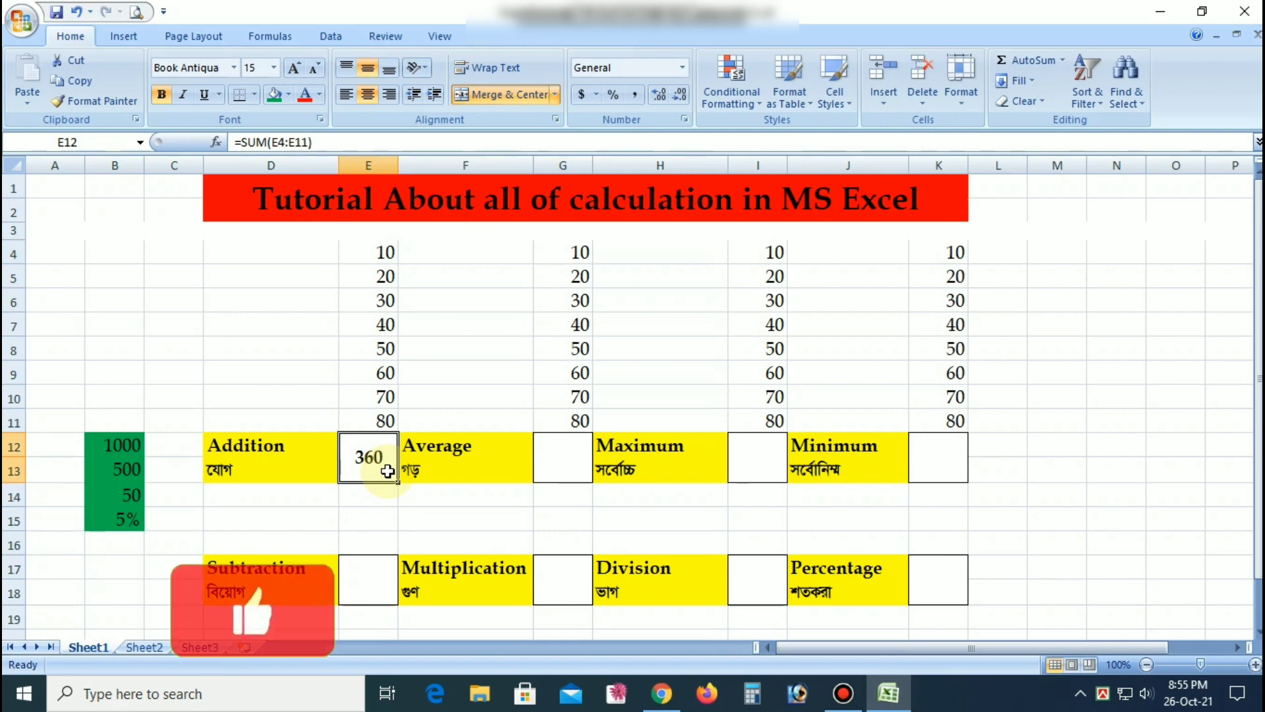
key("Delete")
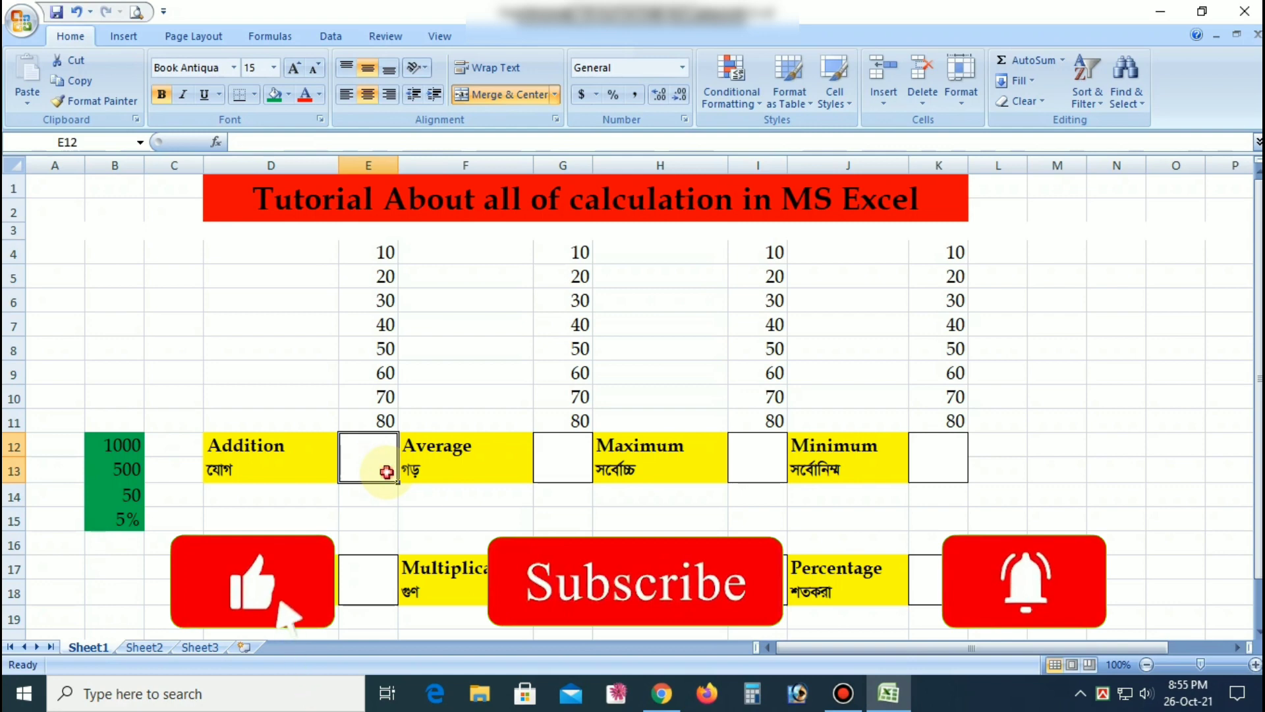
left_click(386, 254)
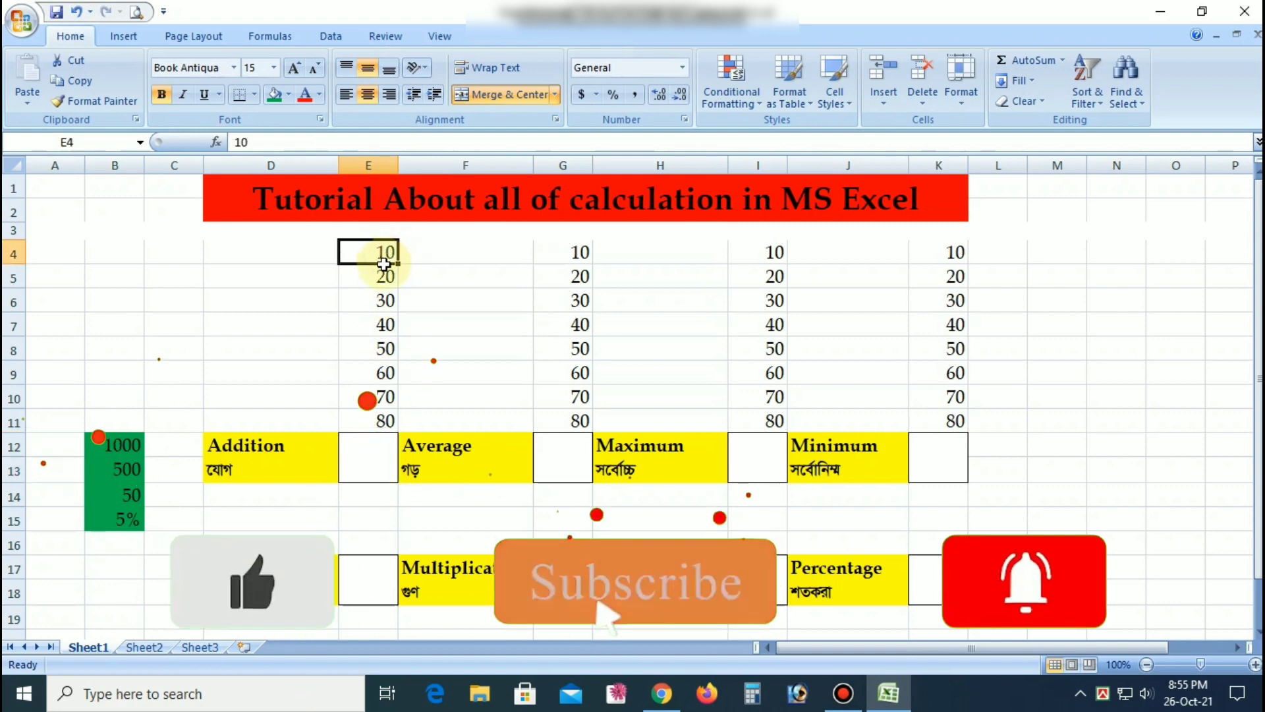
left_click_drag(382, 248, 360, 420)
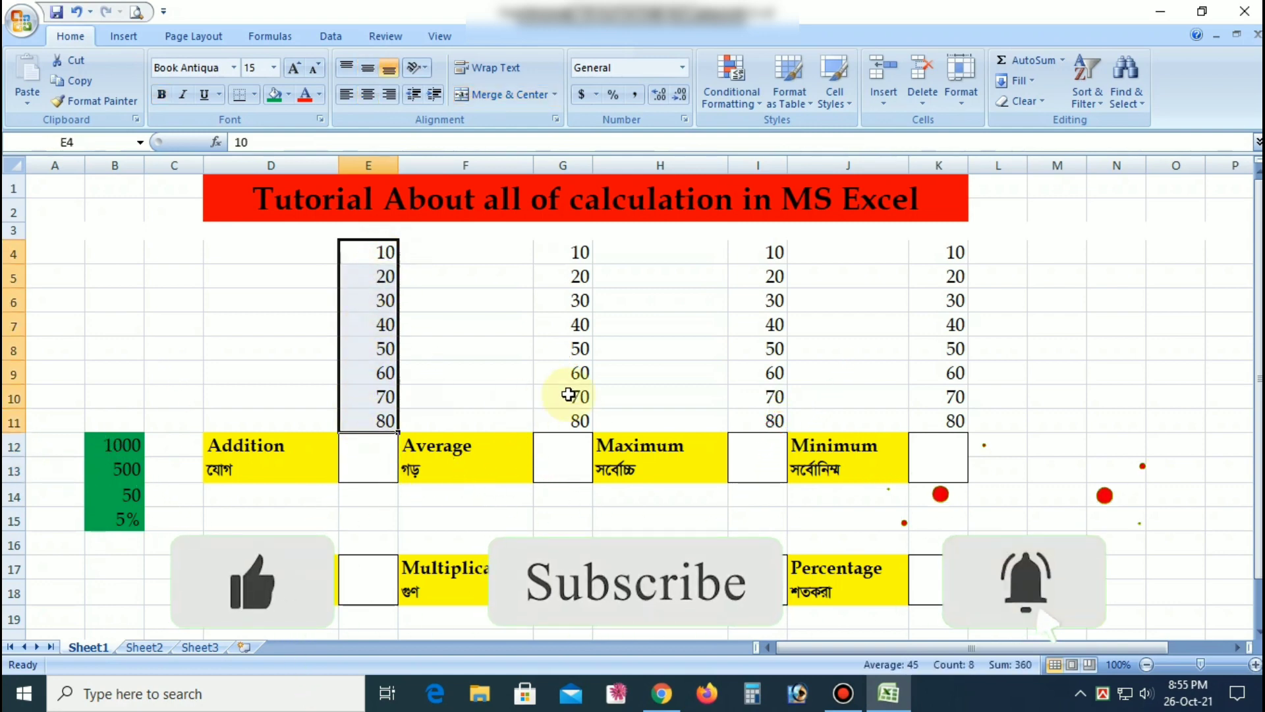
left_click(1044, 64)
left_click(362, 461)
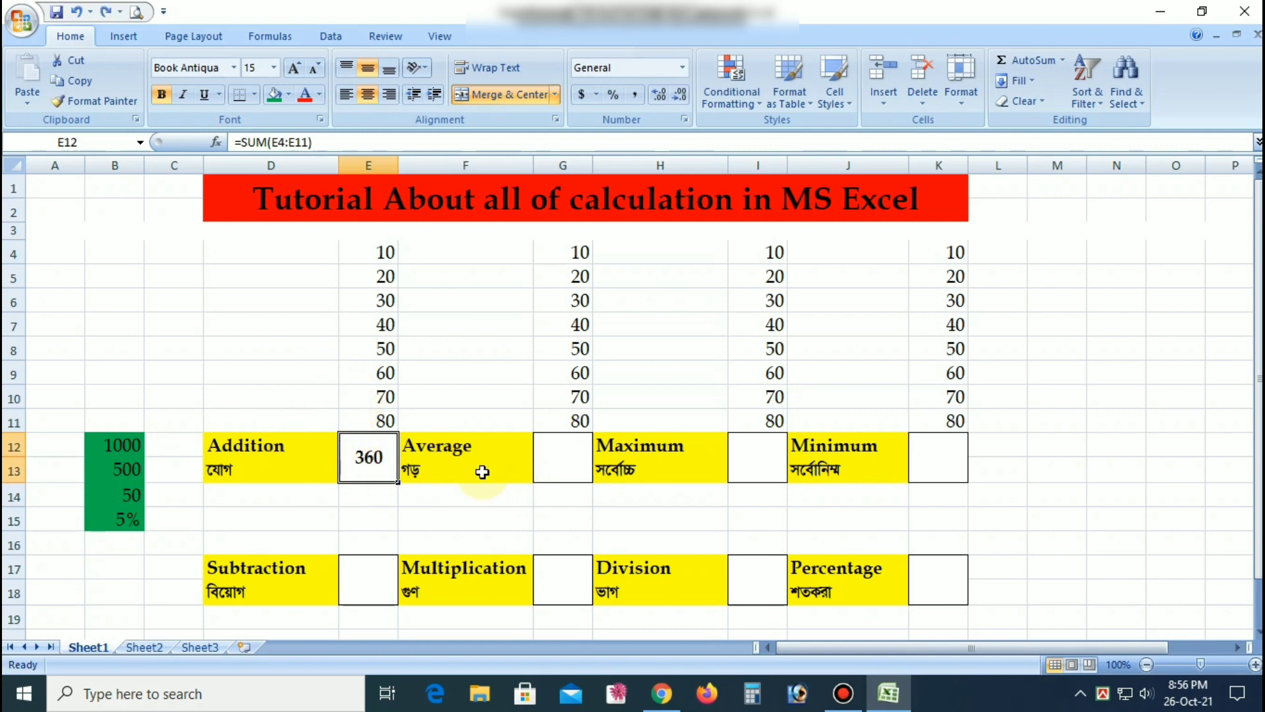
Enter the formula =AVERAGE(G4:G11) in the Average result cell G12
left_click(563, 458)
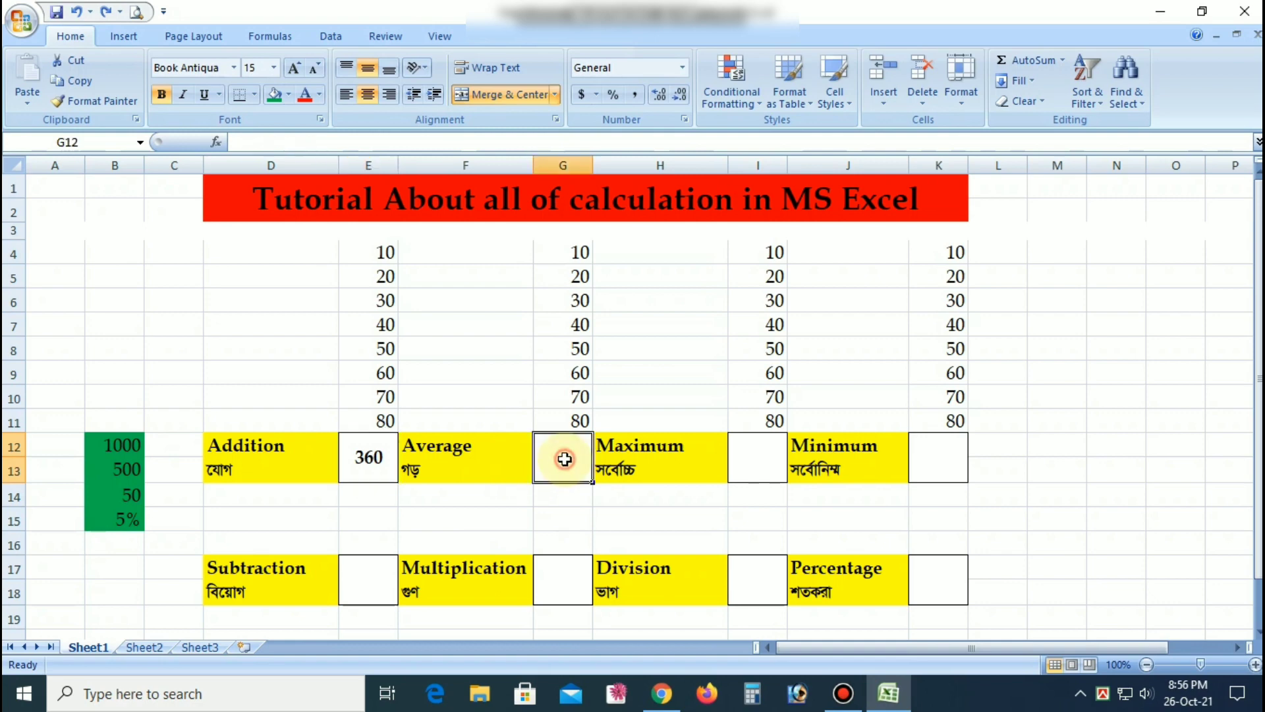
type("=")
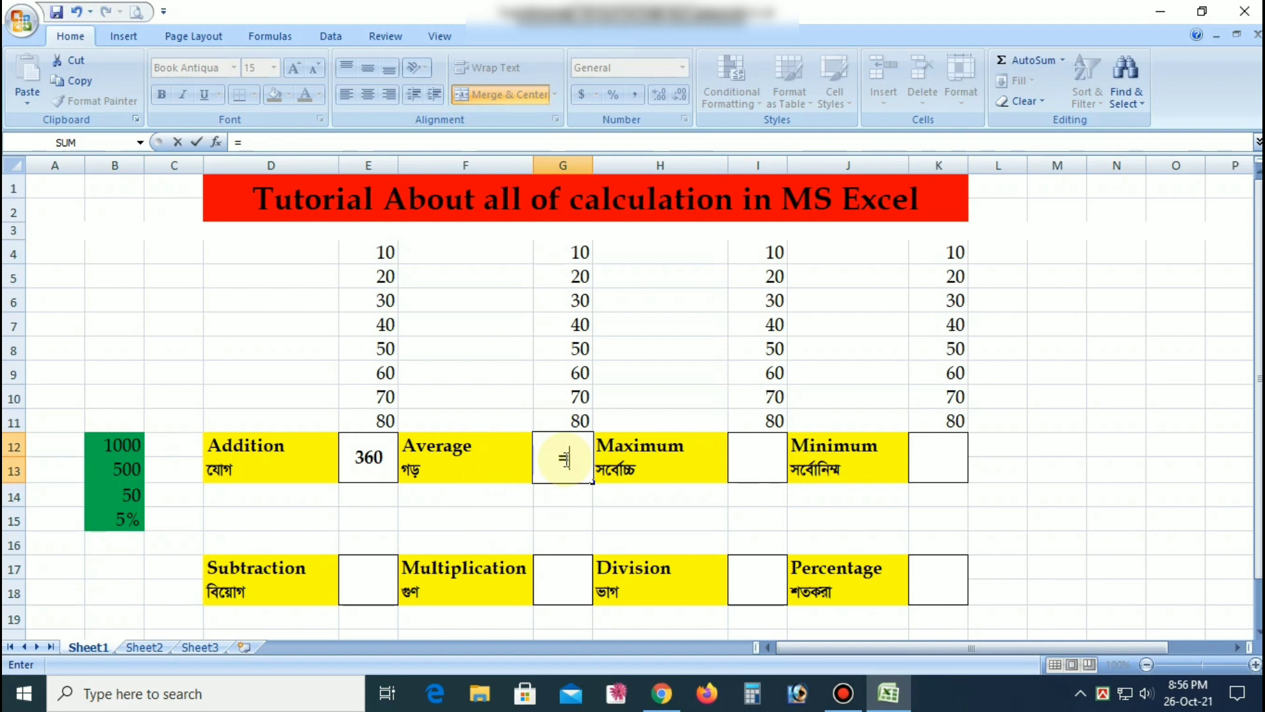
type("ave")
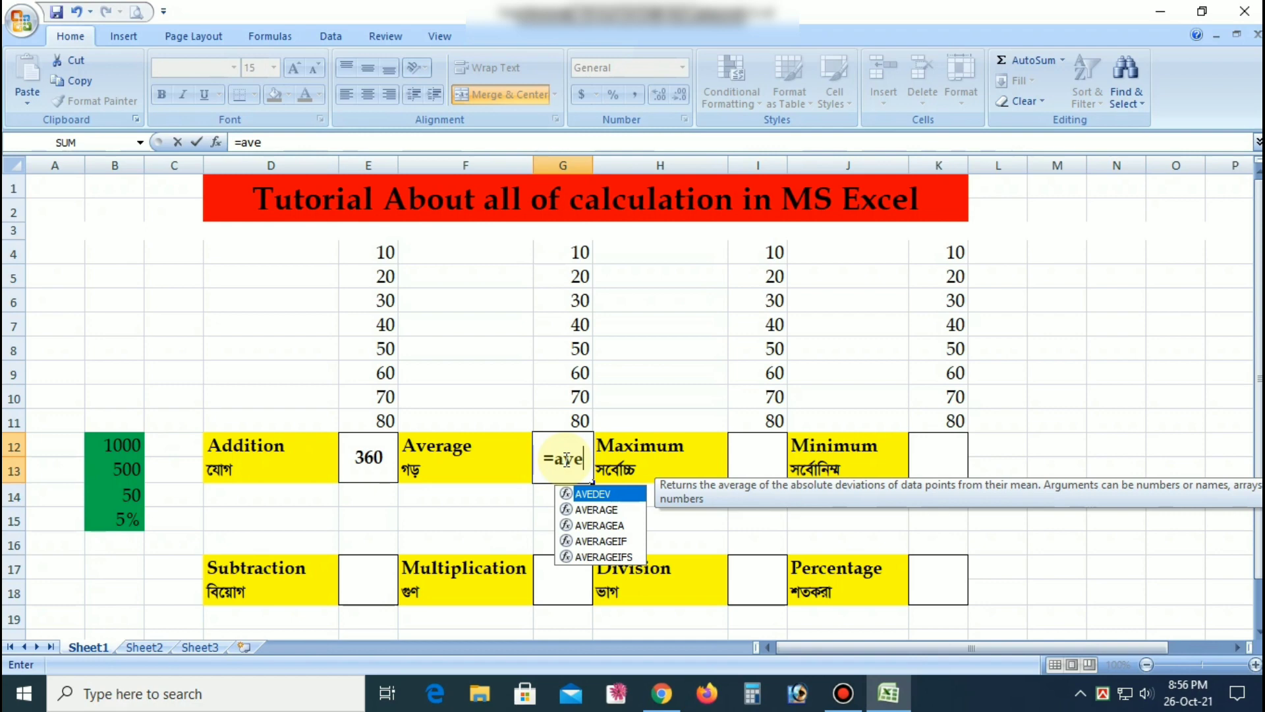
key("Down")
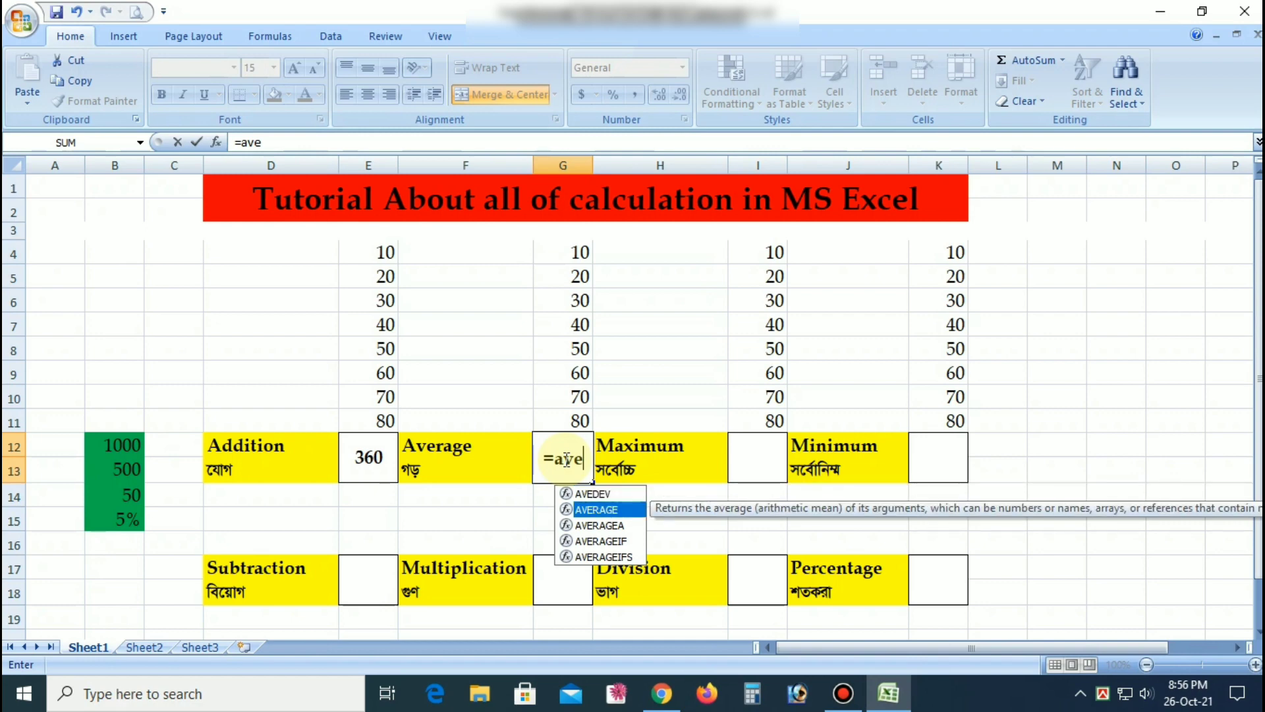
key("Tab")
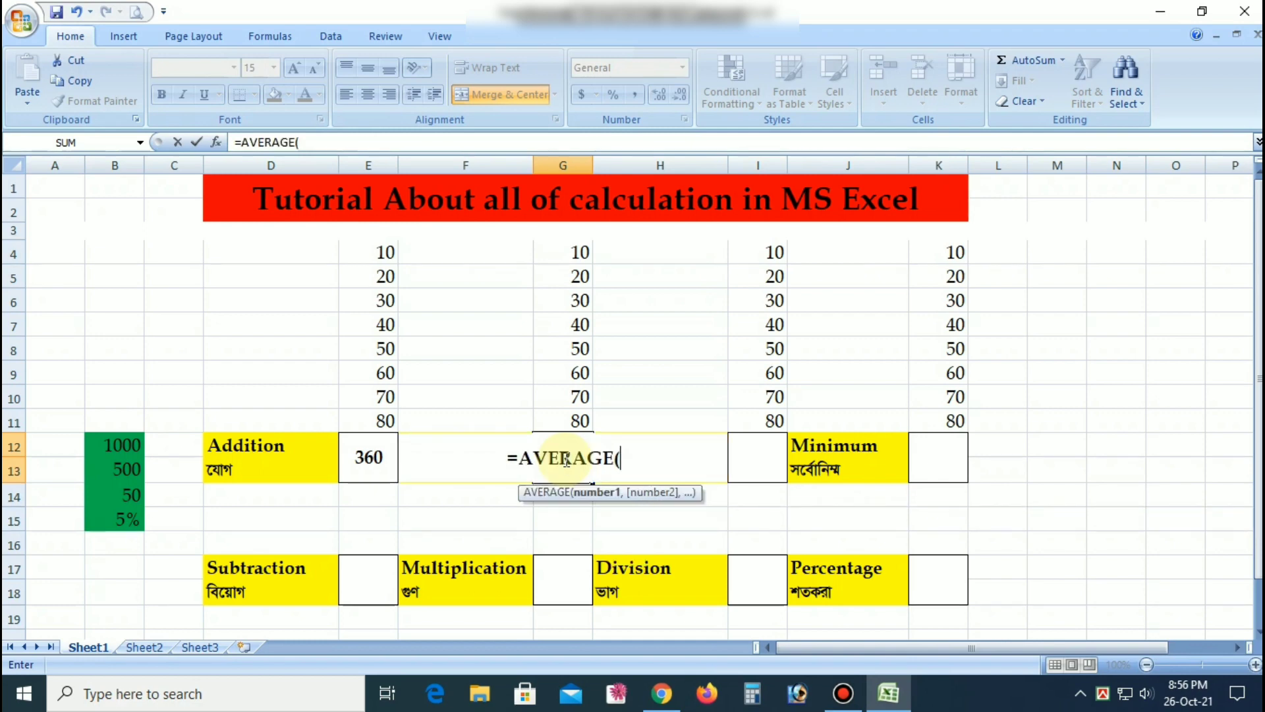
left_click_drag(555, 251, 559, 420)
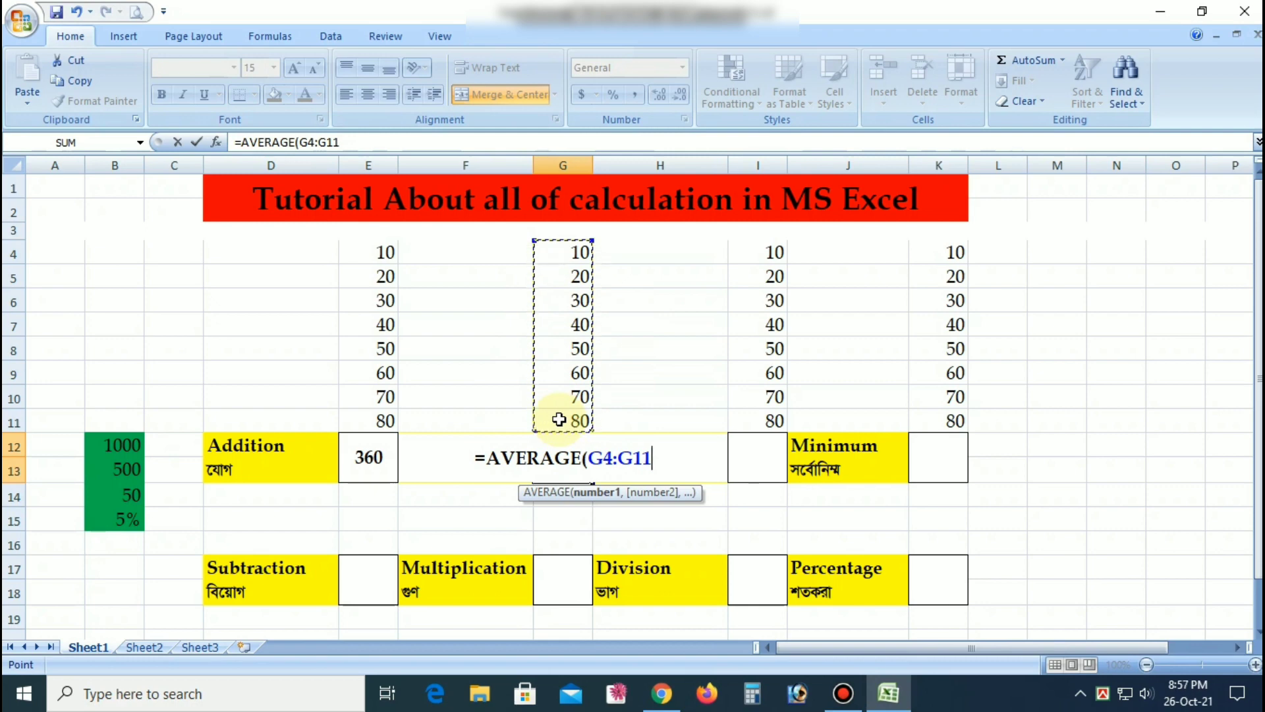
type(")")
key("Return")
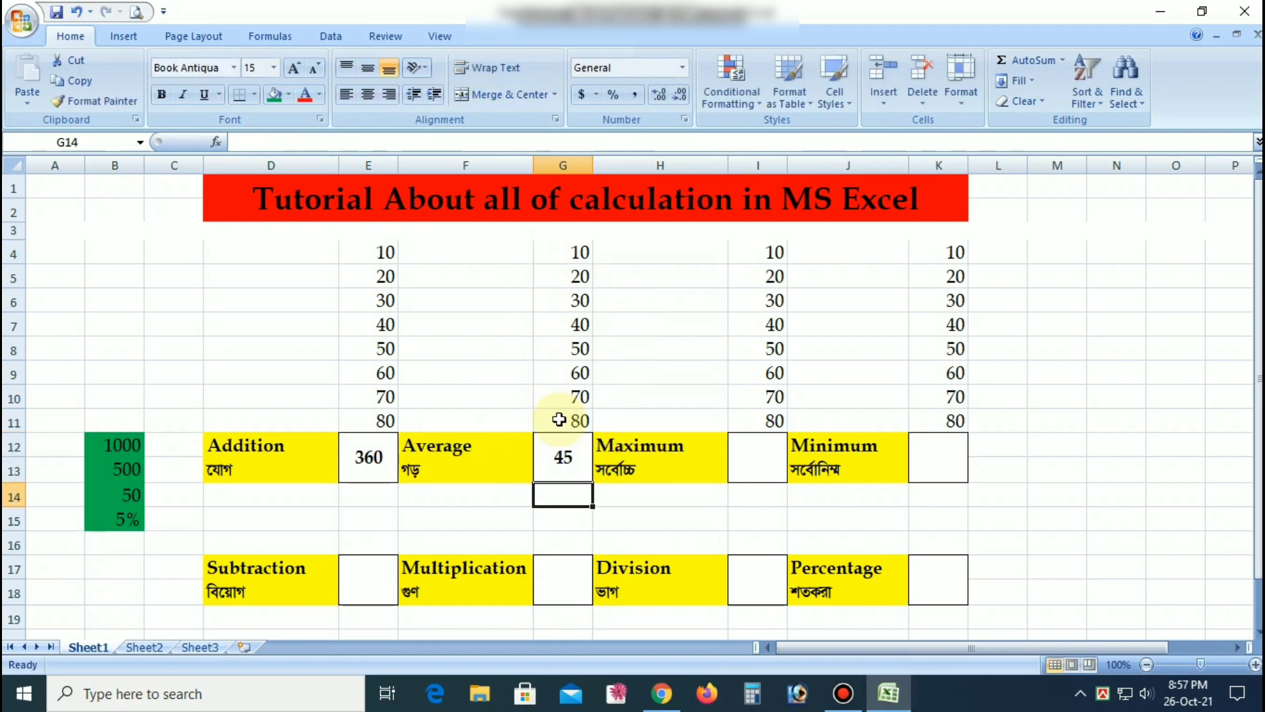
Examine the average formula in G12, each number in G4:G11 that it covers, and the Addition result in E12
left_click(572, 474)
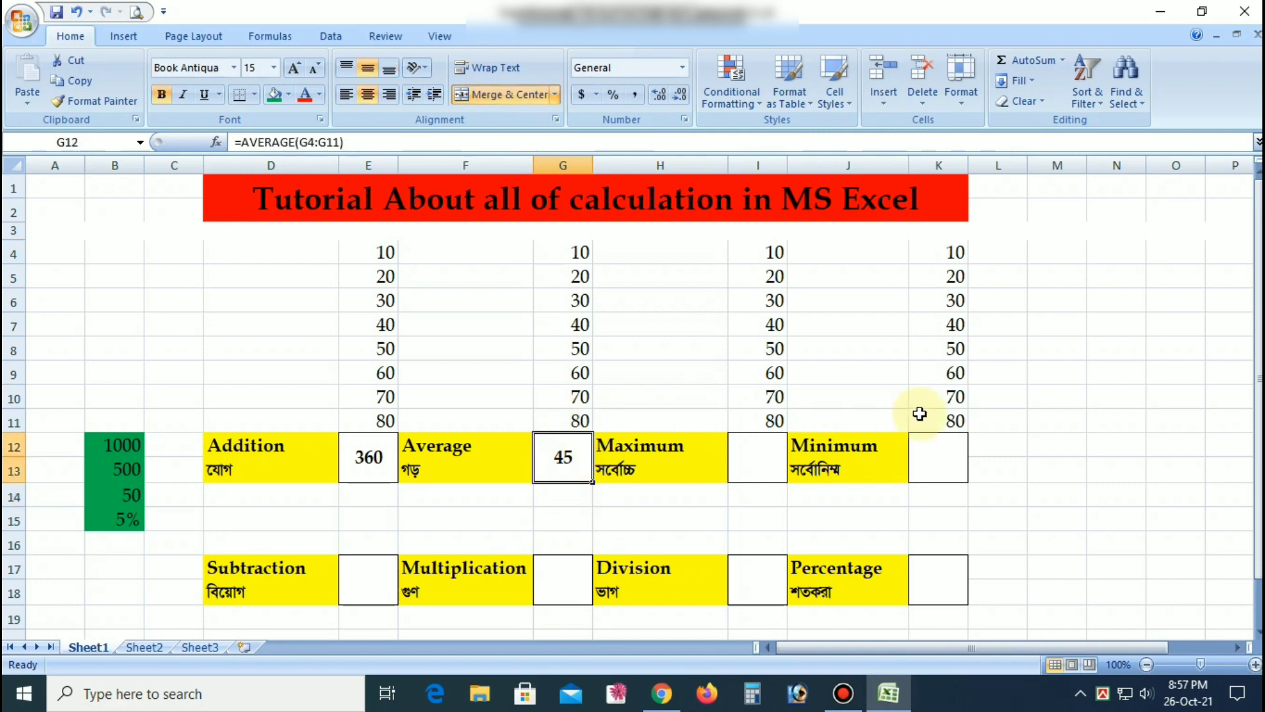
left_click(582, 254)
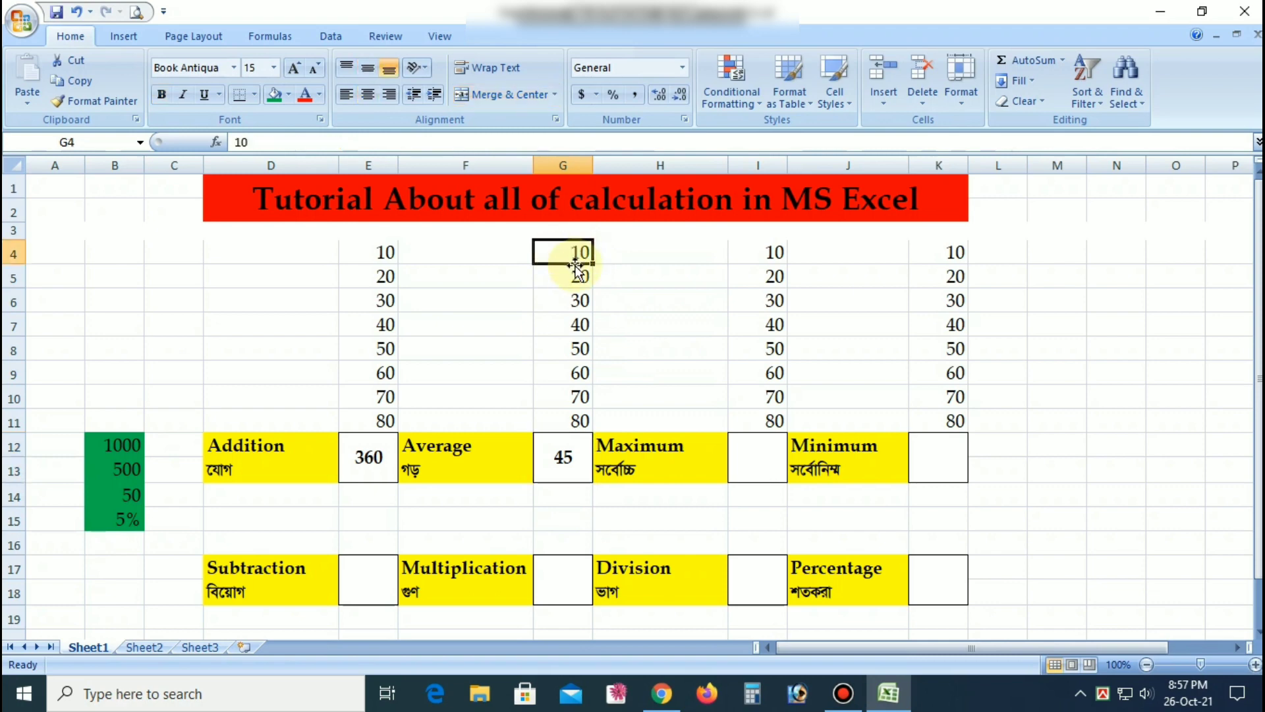
left_click(574, 280)
left_click(578, 308)
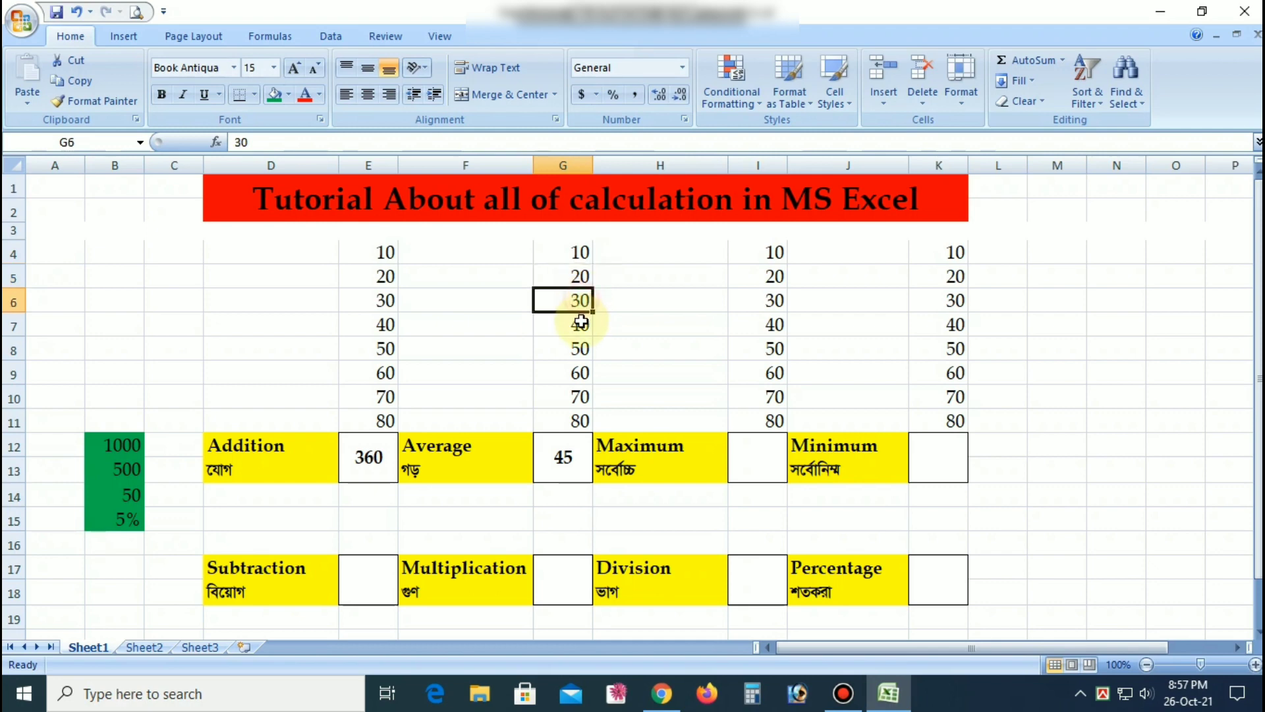
left_click(580, 323)
left_click(579, 348)
left_click(579, 370)
left_click(579, 396)
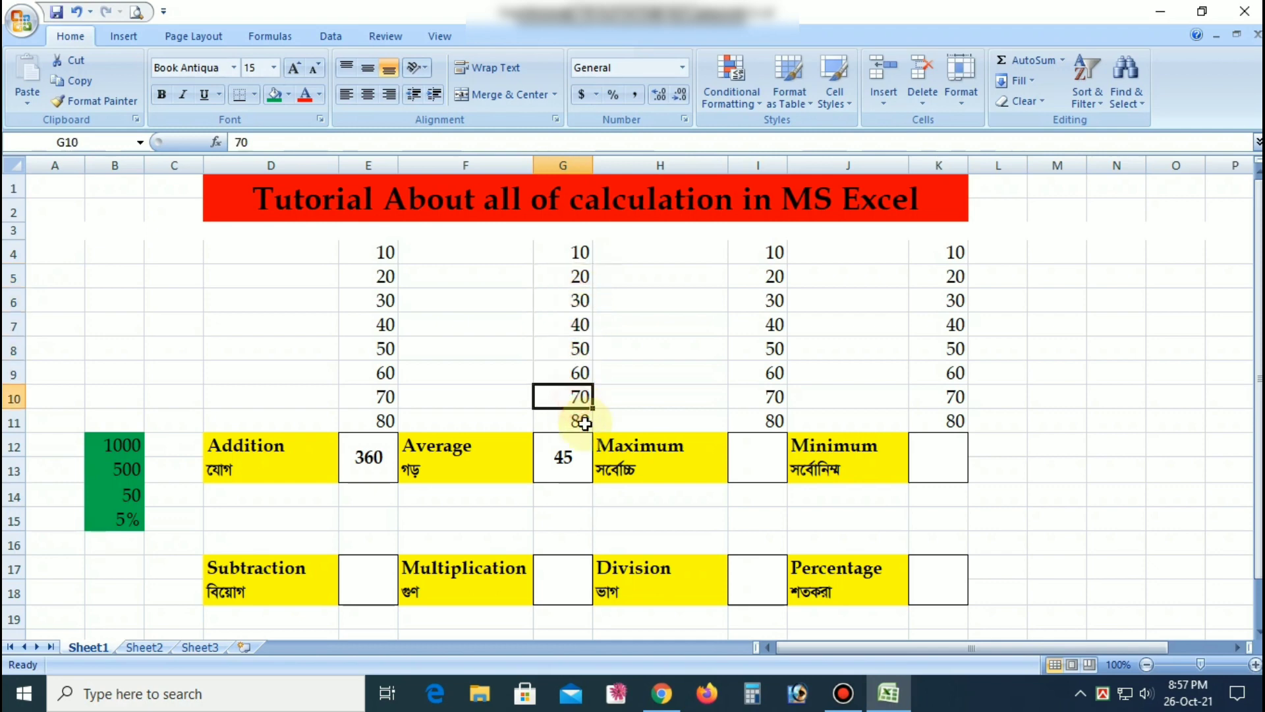
left_click(584, 422)
left_click(381, 446)
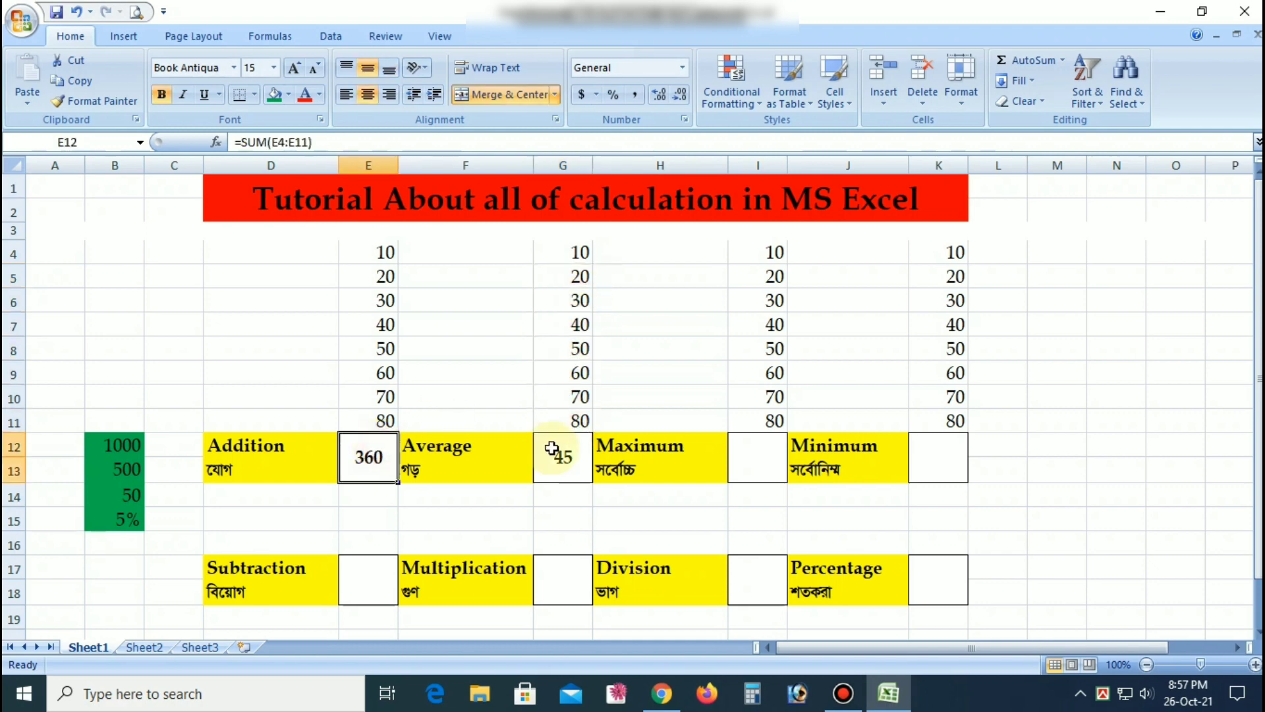
Cross-check the Average result by calculating =360/8 in the empty cell N13, and clear that cell
left_click(1102, 463)
type("=3")
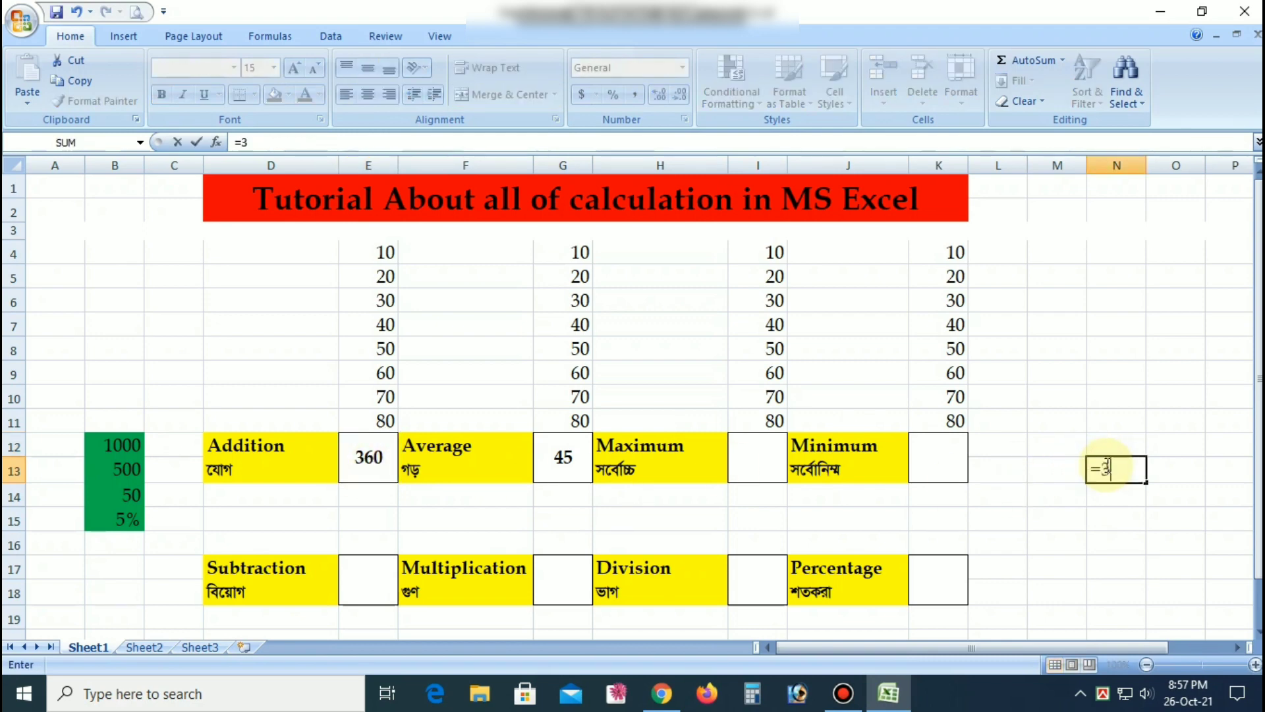
type("60/8")
key("Return")
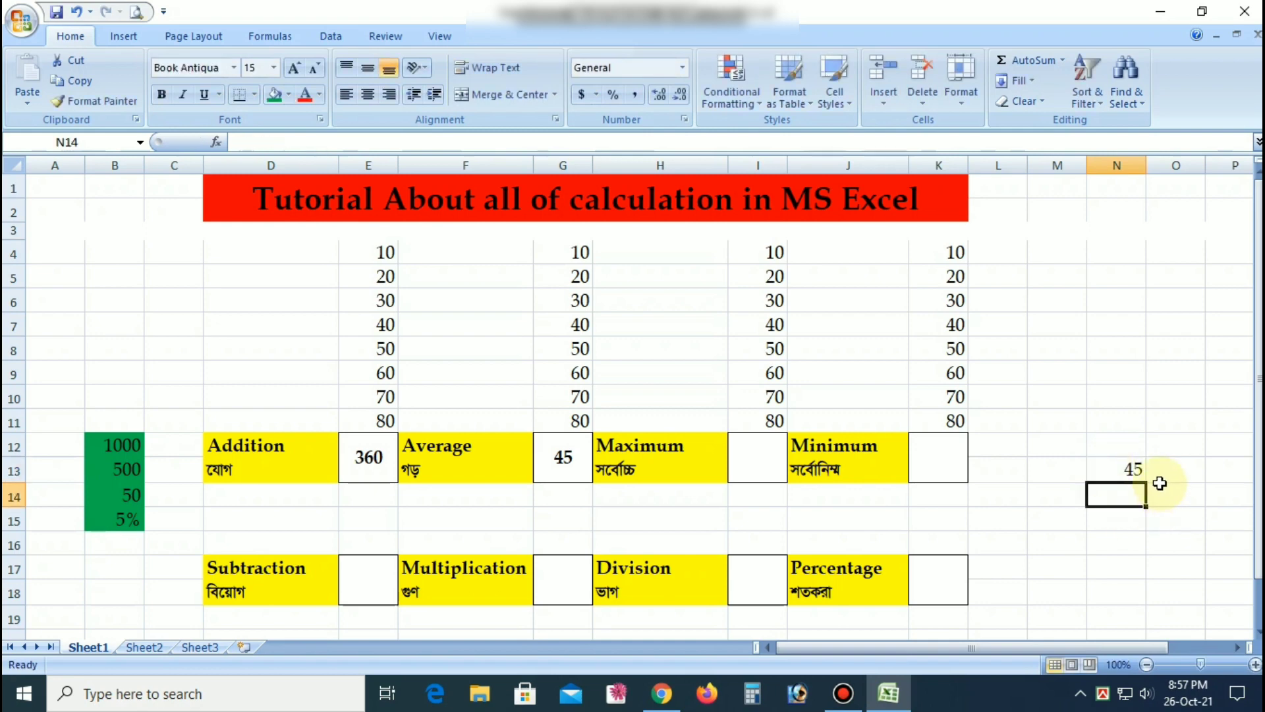
left_click(1129, 471)
left_click(537, 448)
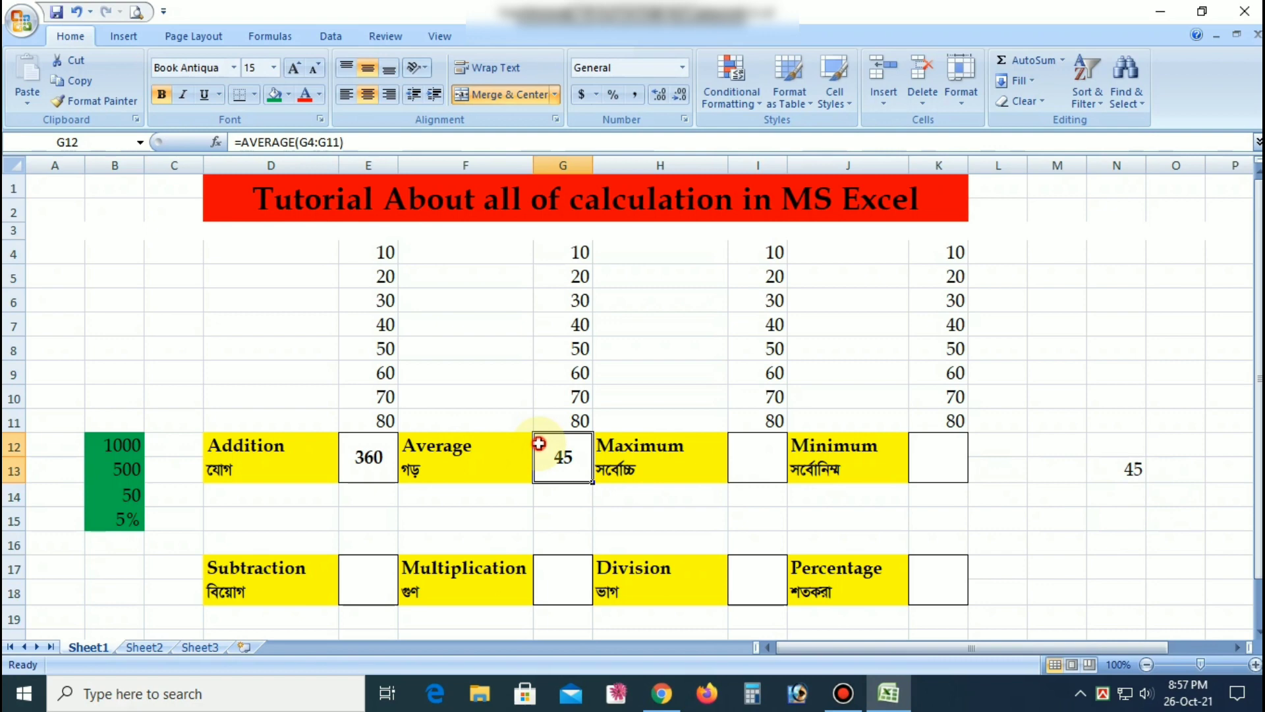
left_click(1137, 476)
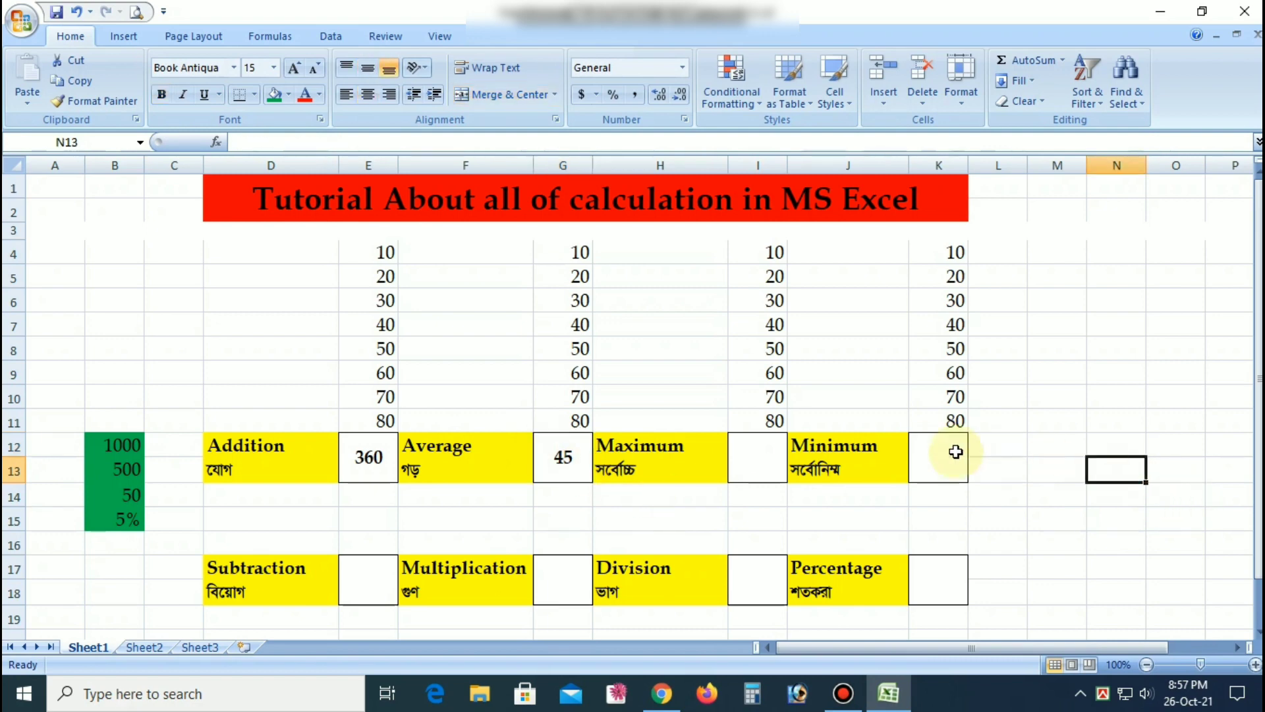
left_click(781, 451)
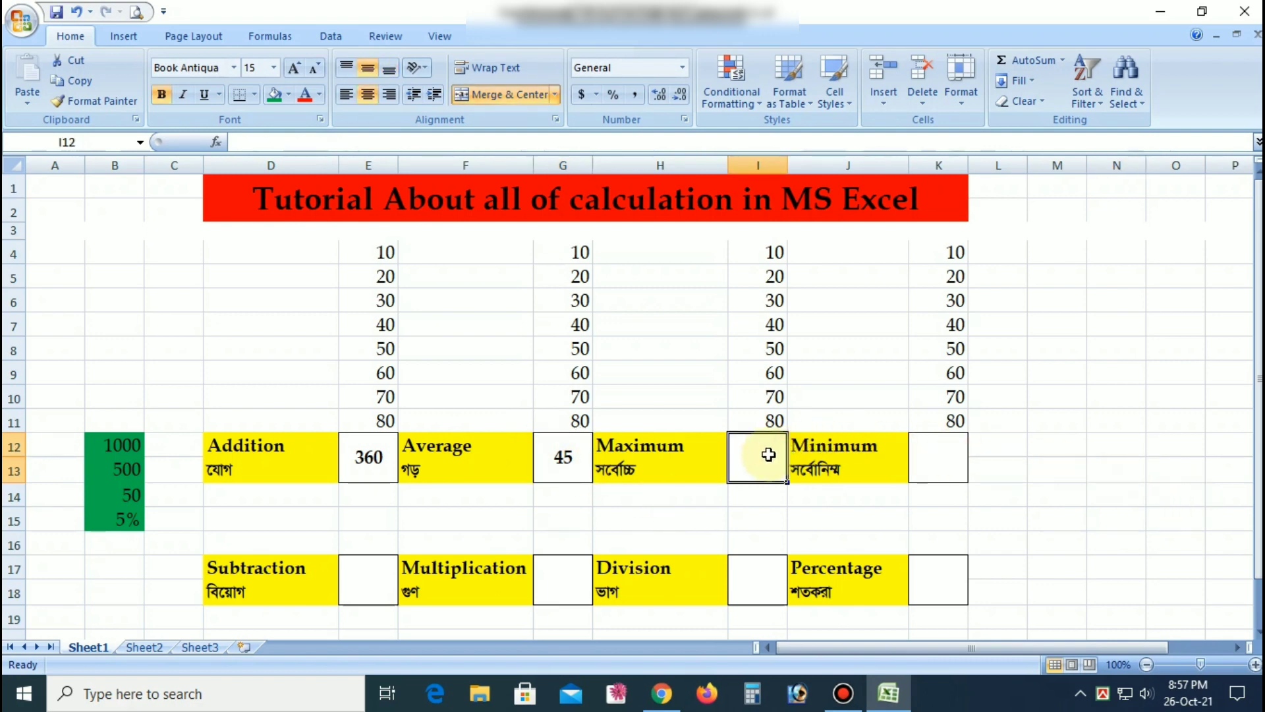
left_click(1062, 60)
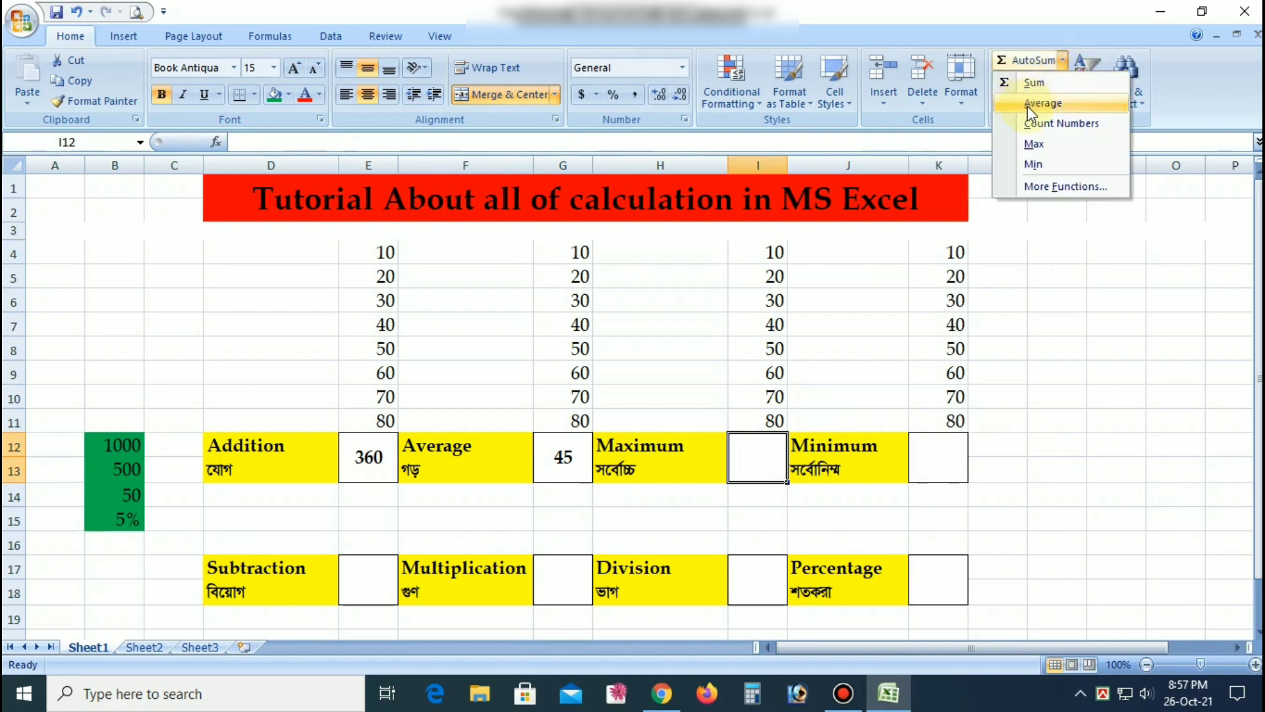
left_click(1055, 363)
Clear the Average result in G12 and average the range G4:G11 again with the AutoSum Average function
left_click(562, 474)
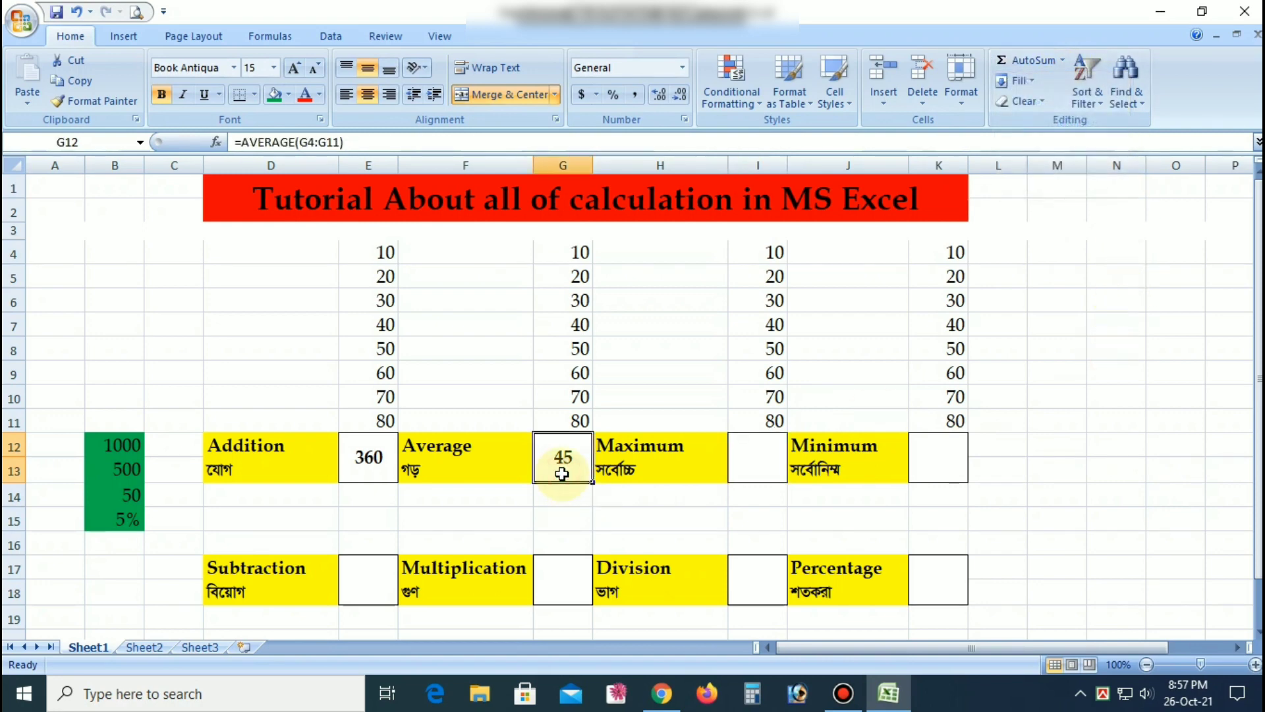
key("Delete")
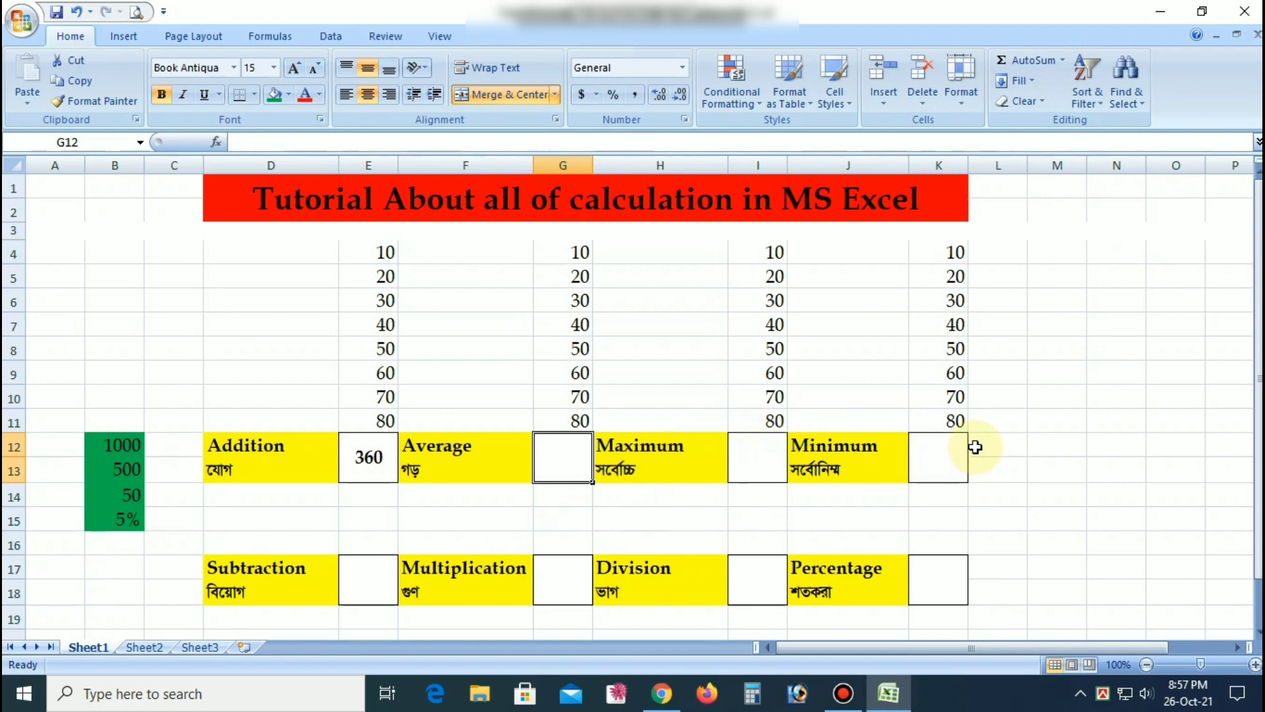
left_click(1011, 440)
left_click_drag(551, 257, 544, 410)
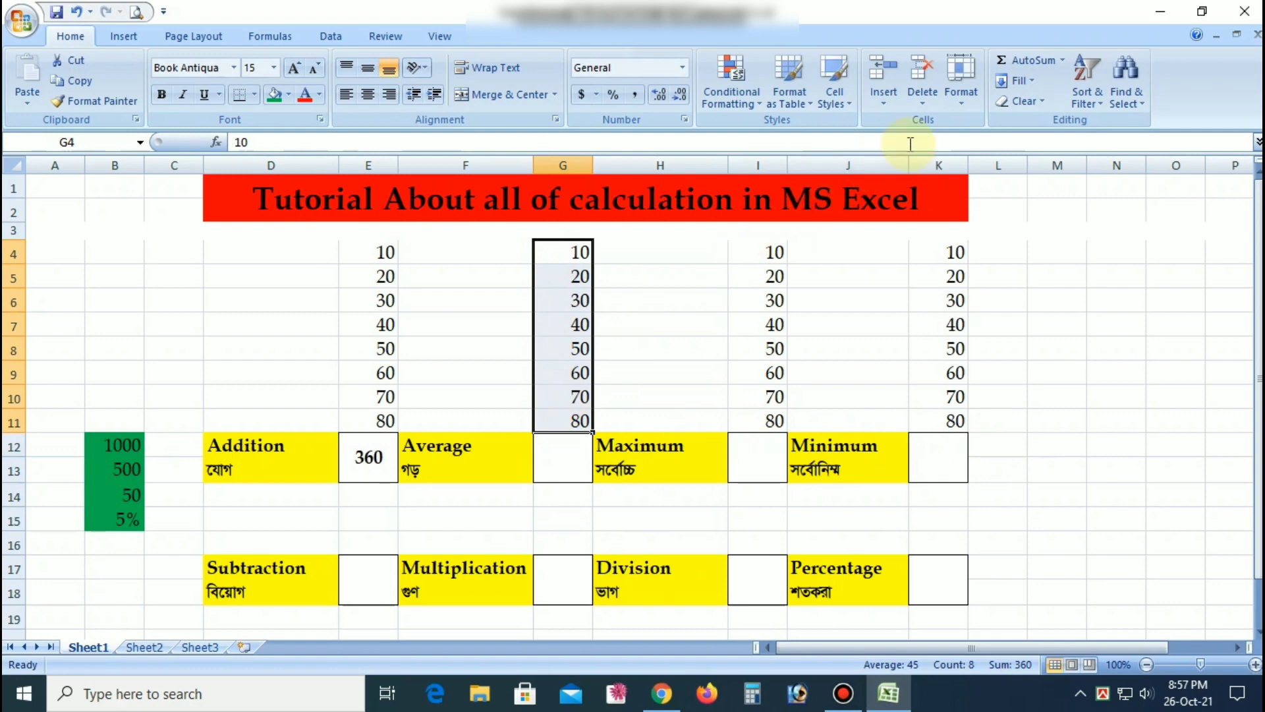
left_click(1063, 61)
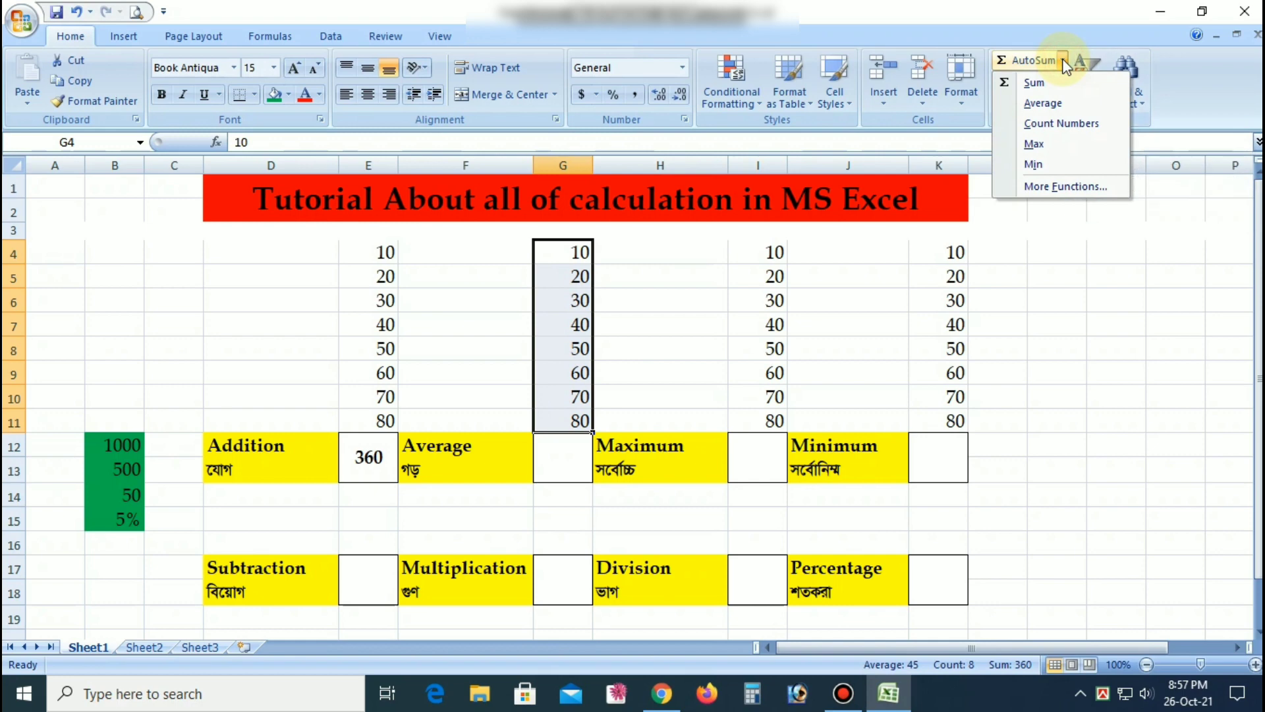
left_click(1067, 104)
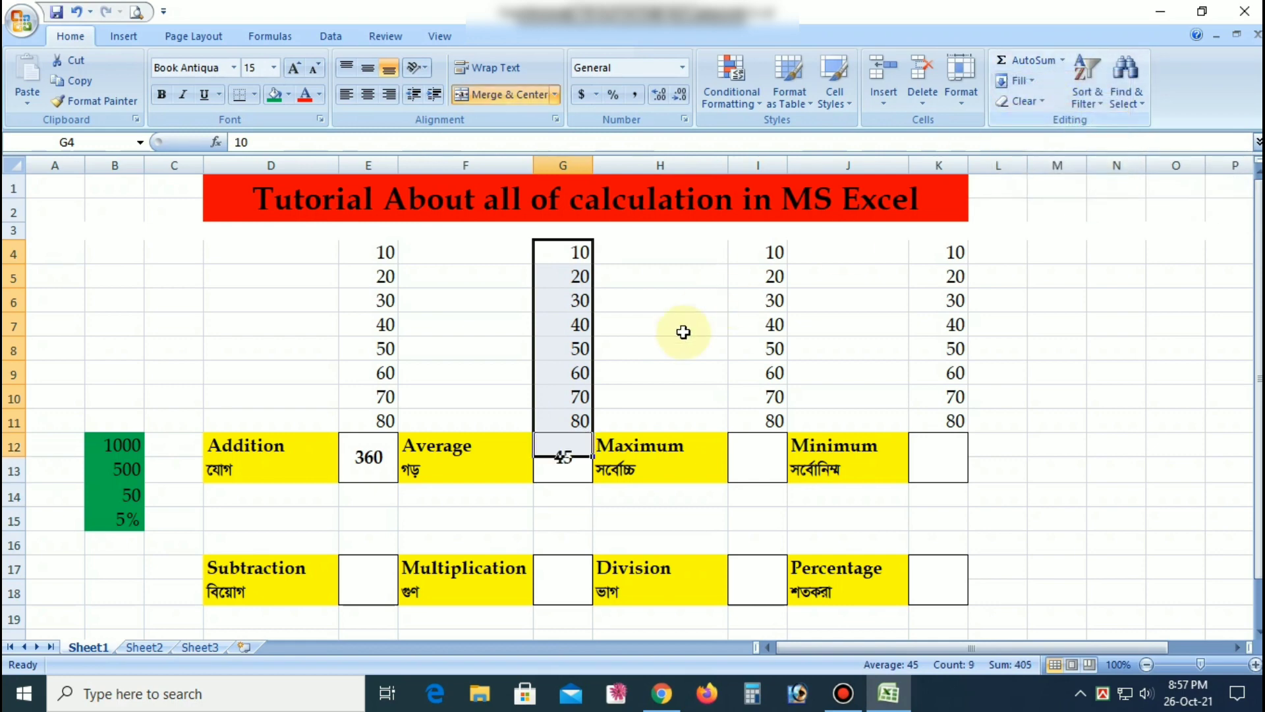
left_click(599, 486)
left_click(565, 457)
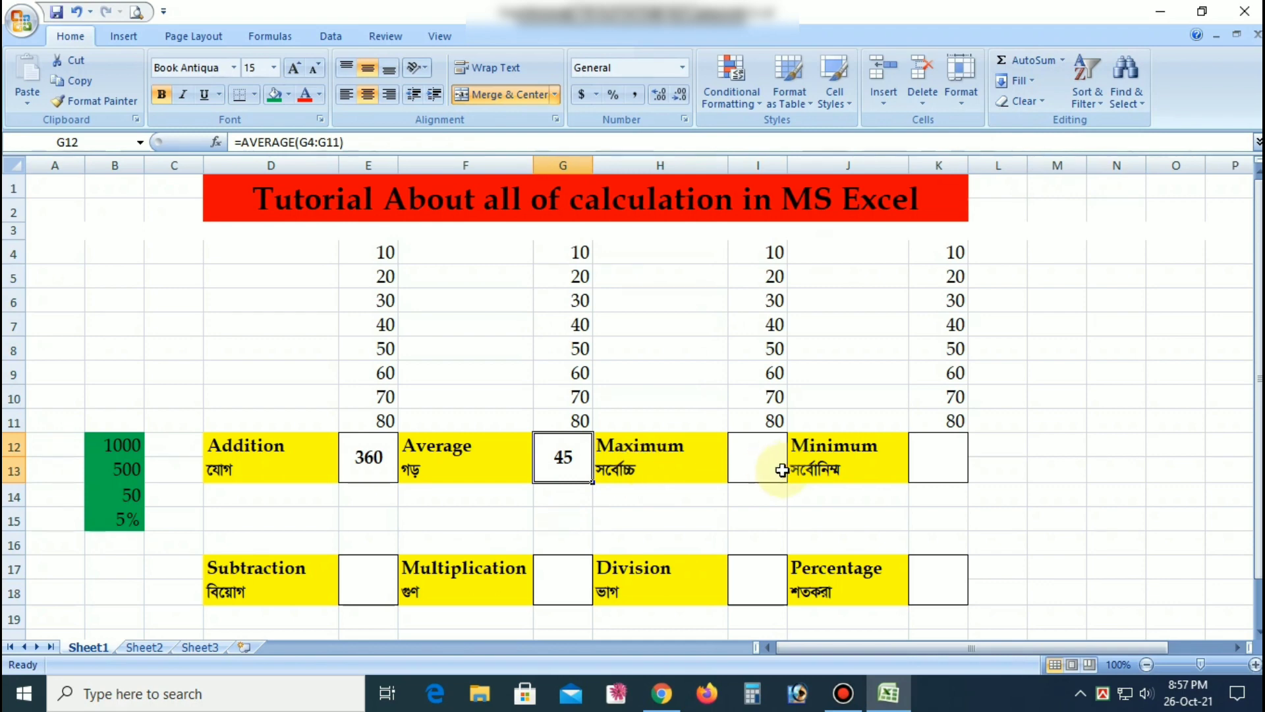
Enter the formula =MAX(I4:I11) in the Maximum result cell I12 and check it against the last number in I11
left_click(765, 472)
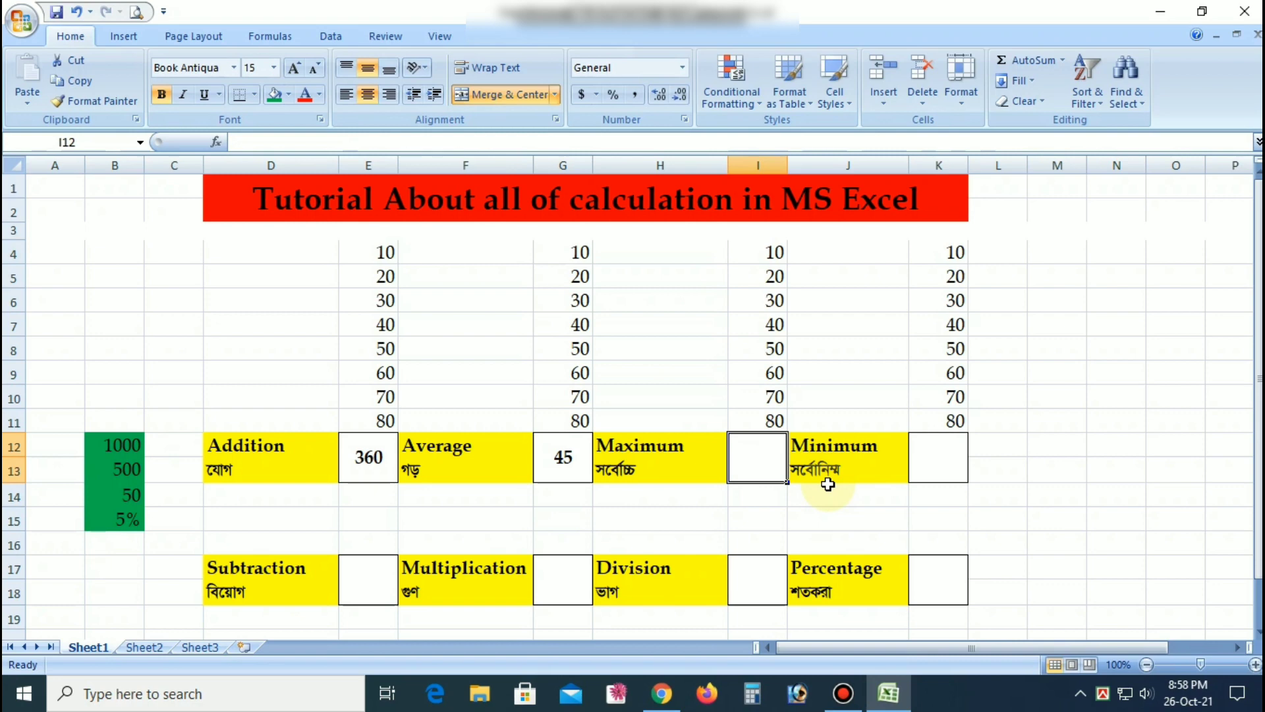
type("=")
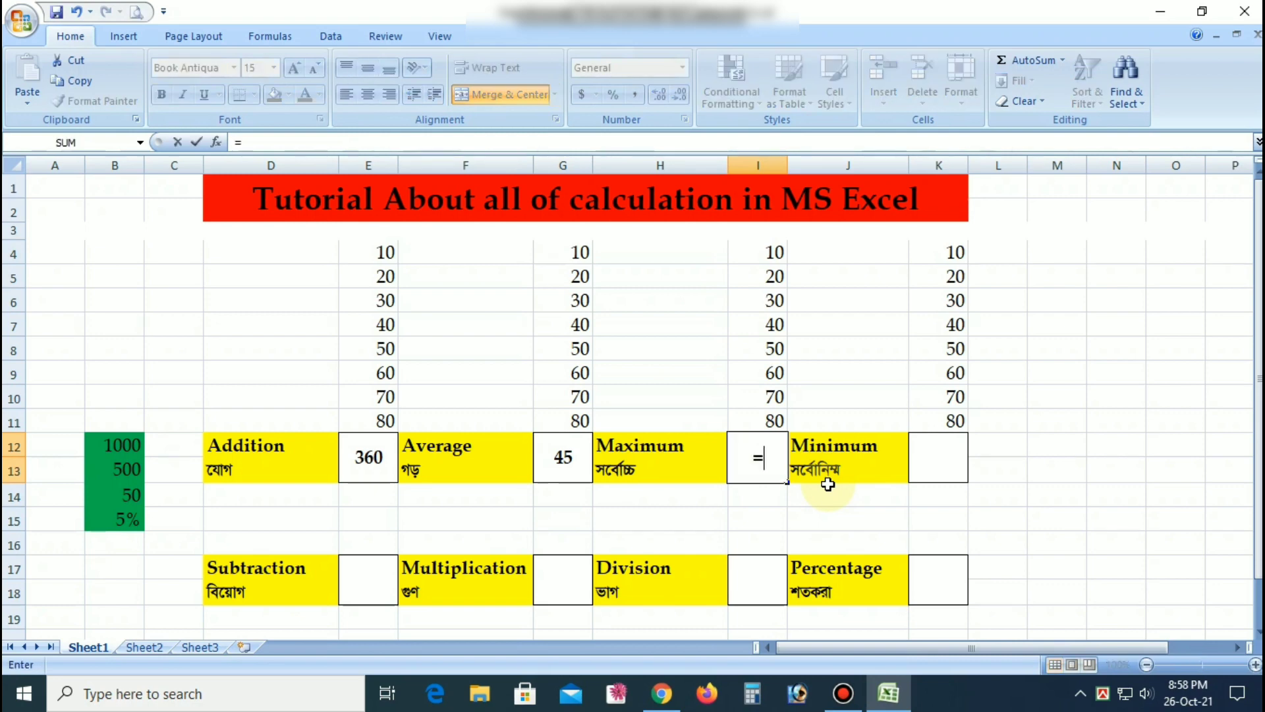
type("max")
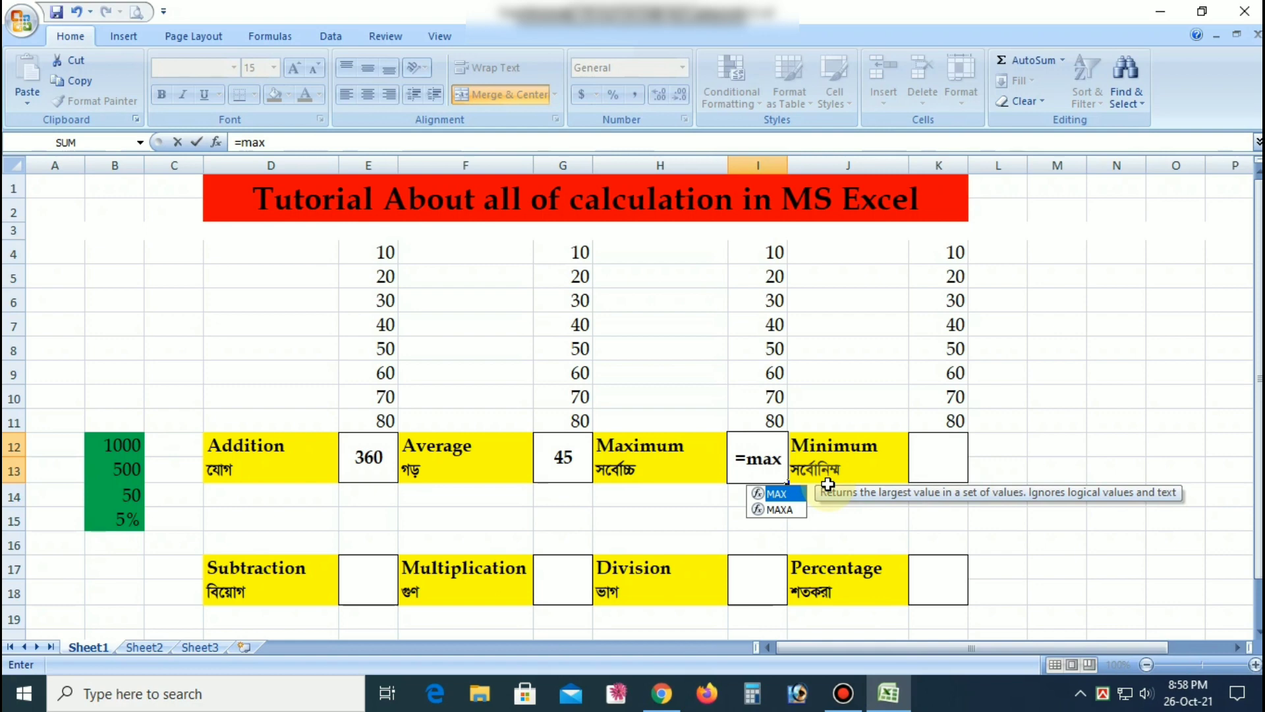
key("Tab")
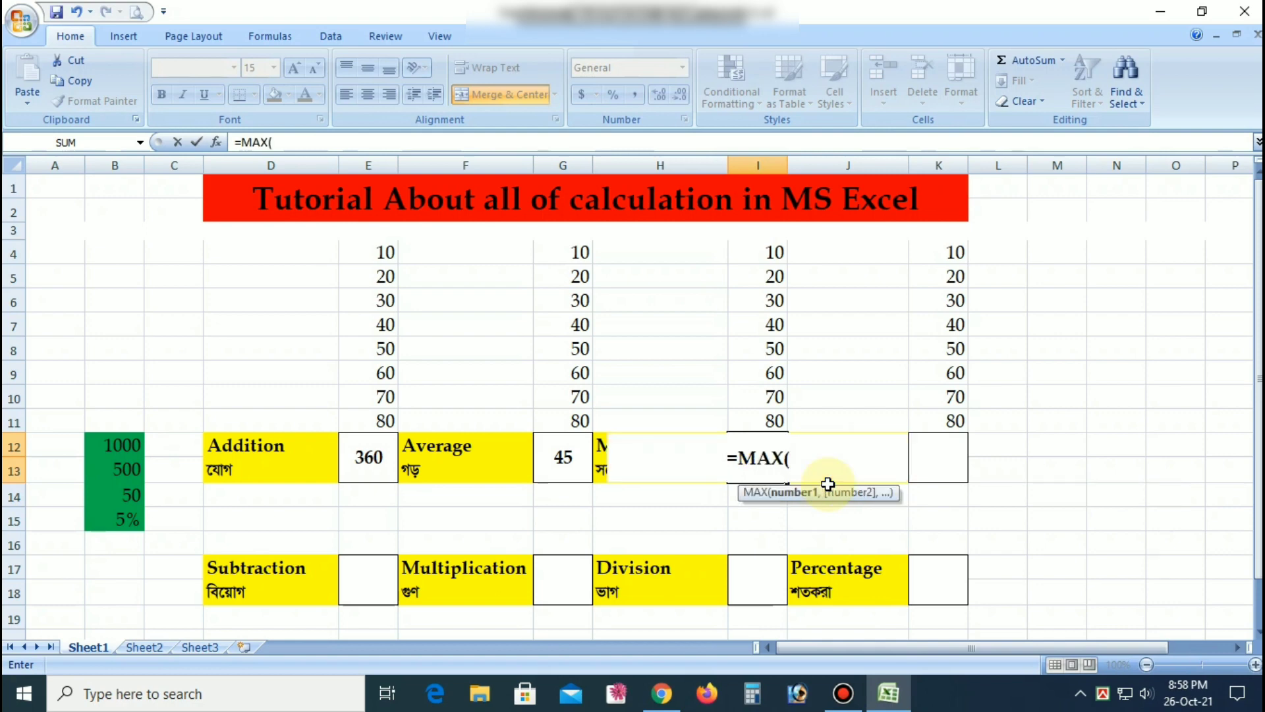
left_click_drag(771, 255, 756, 411)
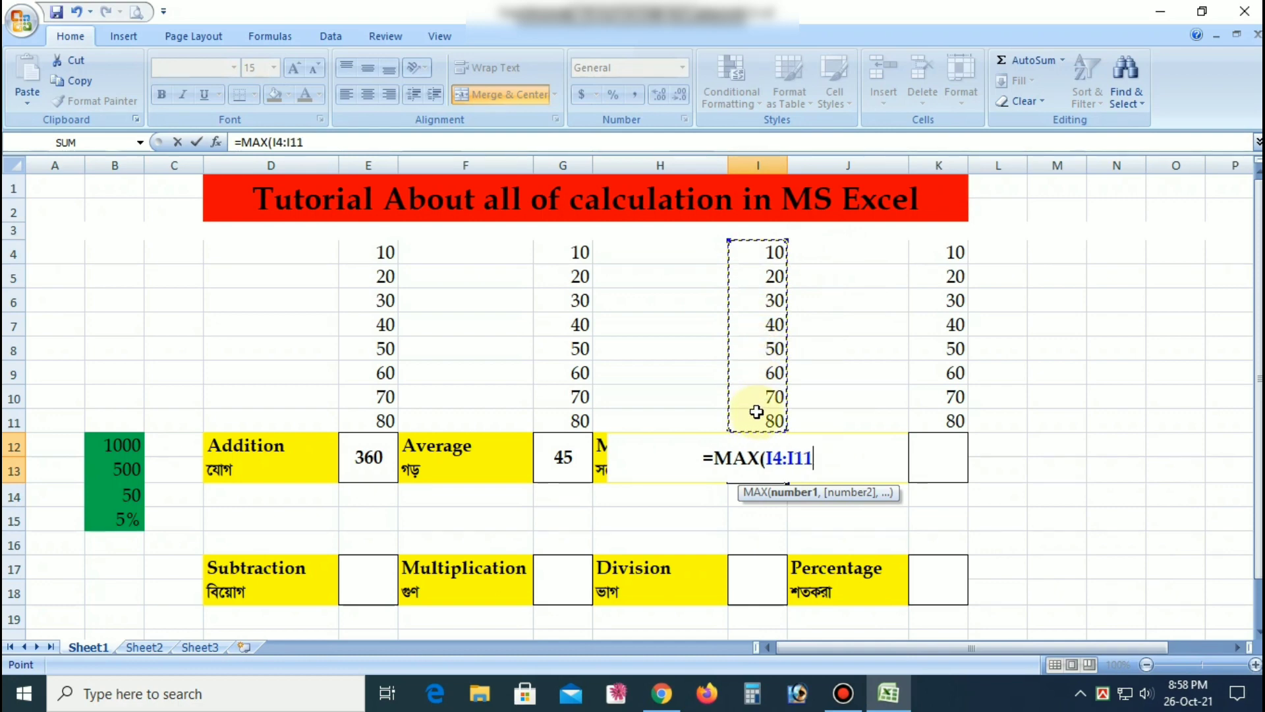
type(")")
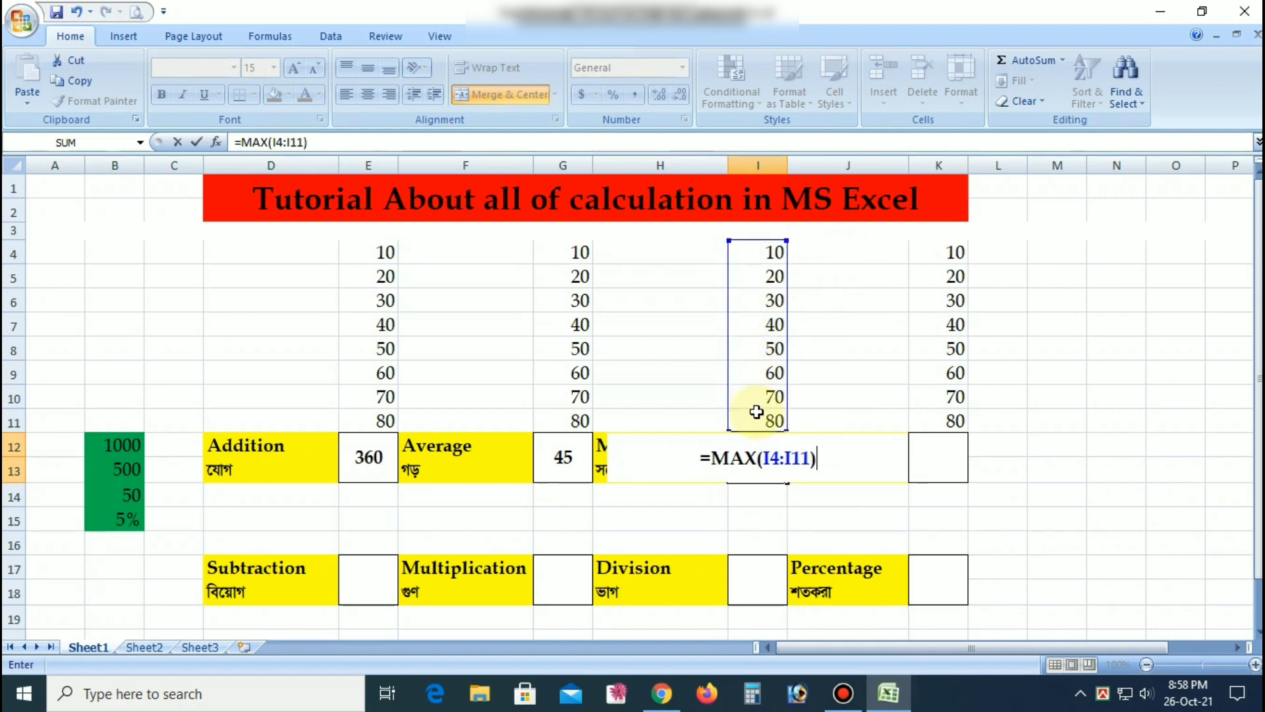
key("Return")
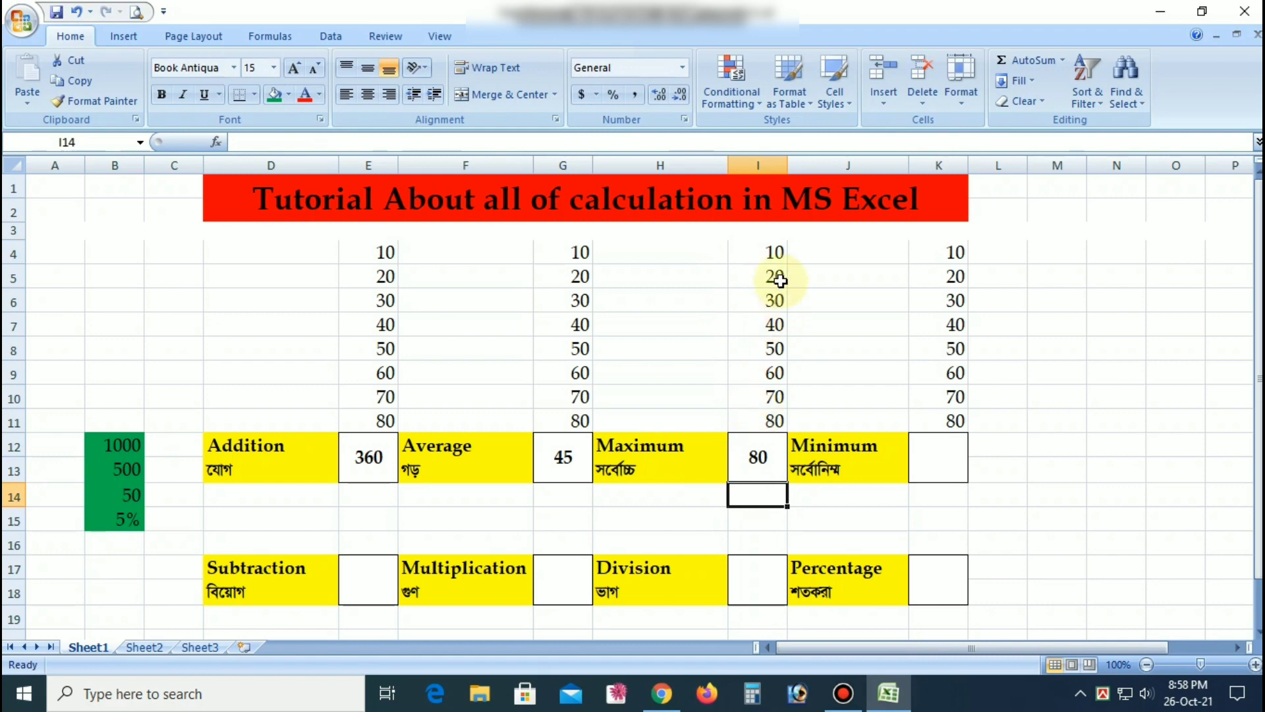
left_click(762, 412)
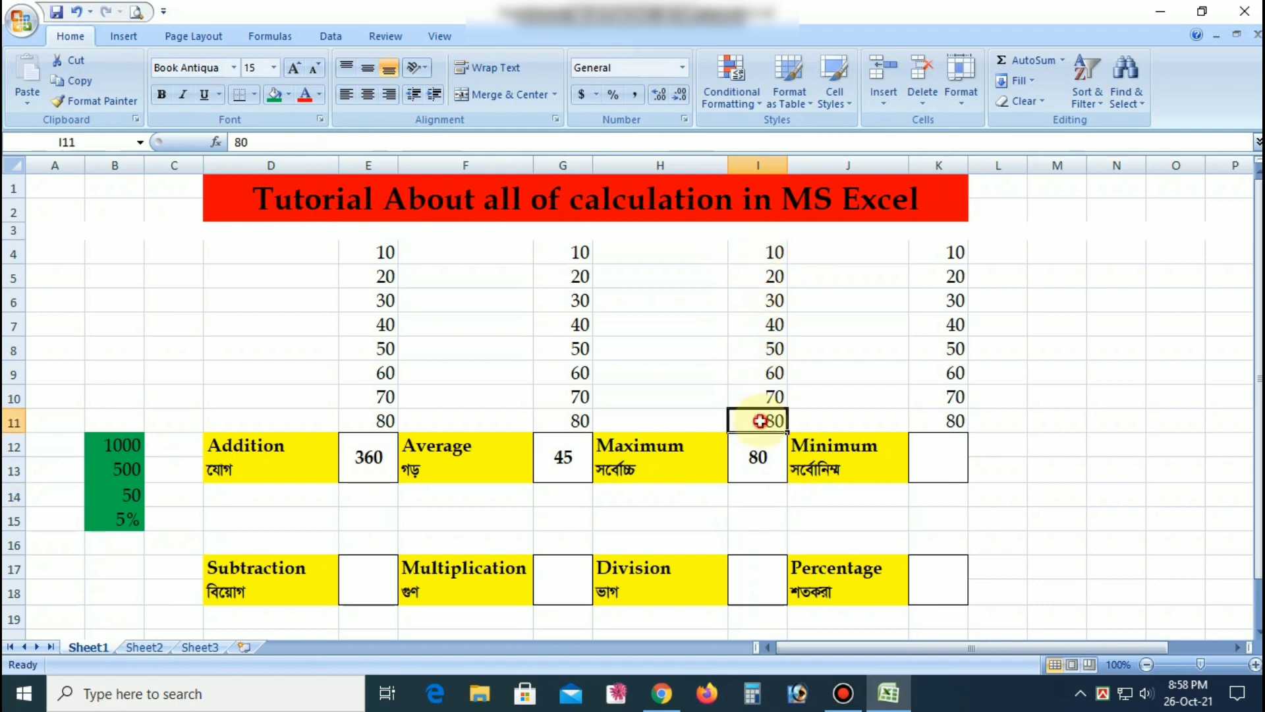
Clear the Maximum result in I12 and find the maximum of I4:I11 again with the AutoSum Max function
left_click(766, 467)
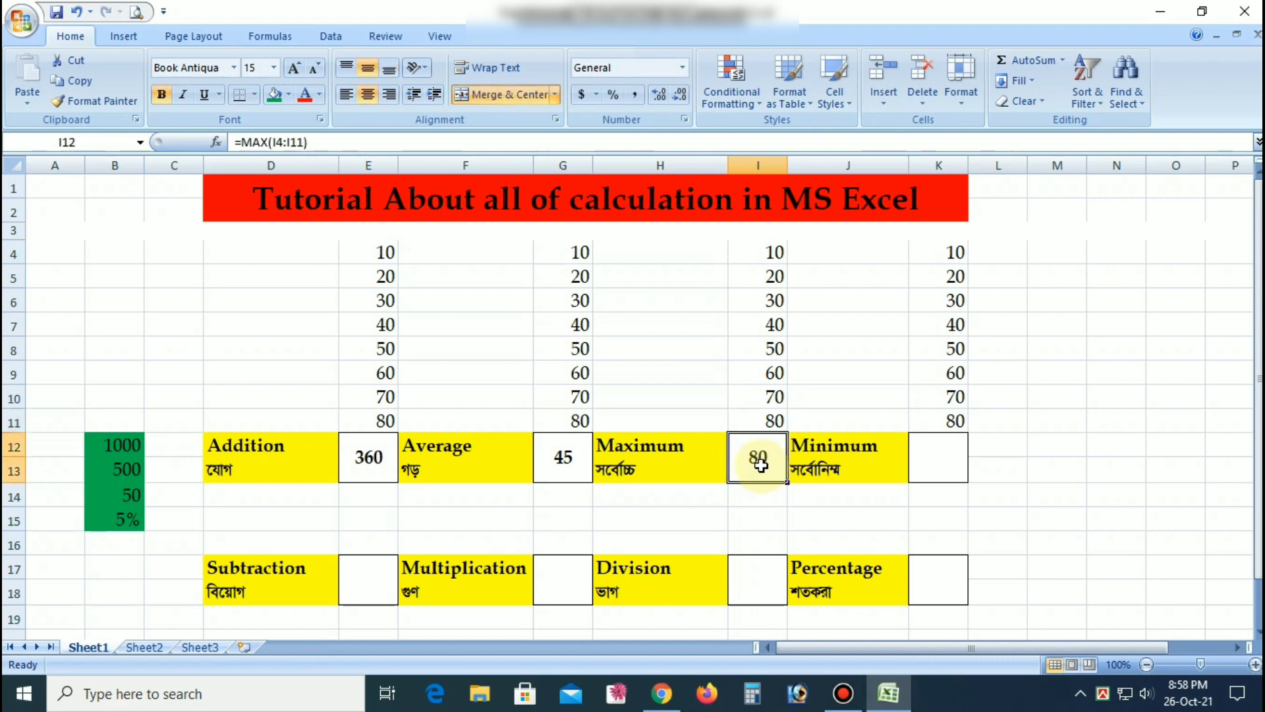
key("Delete")
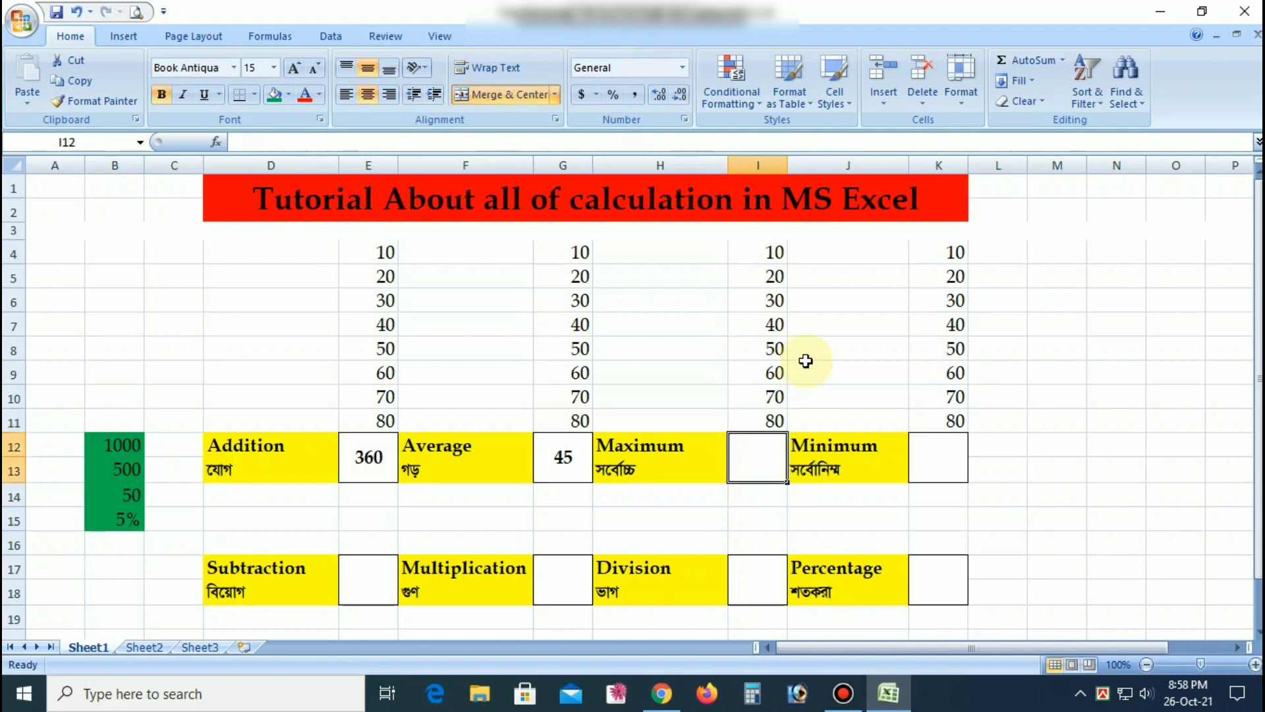
left_click(772, 250)
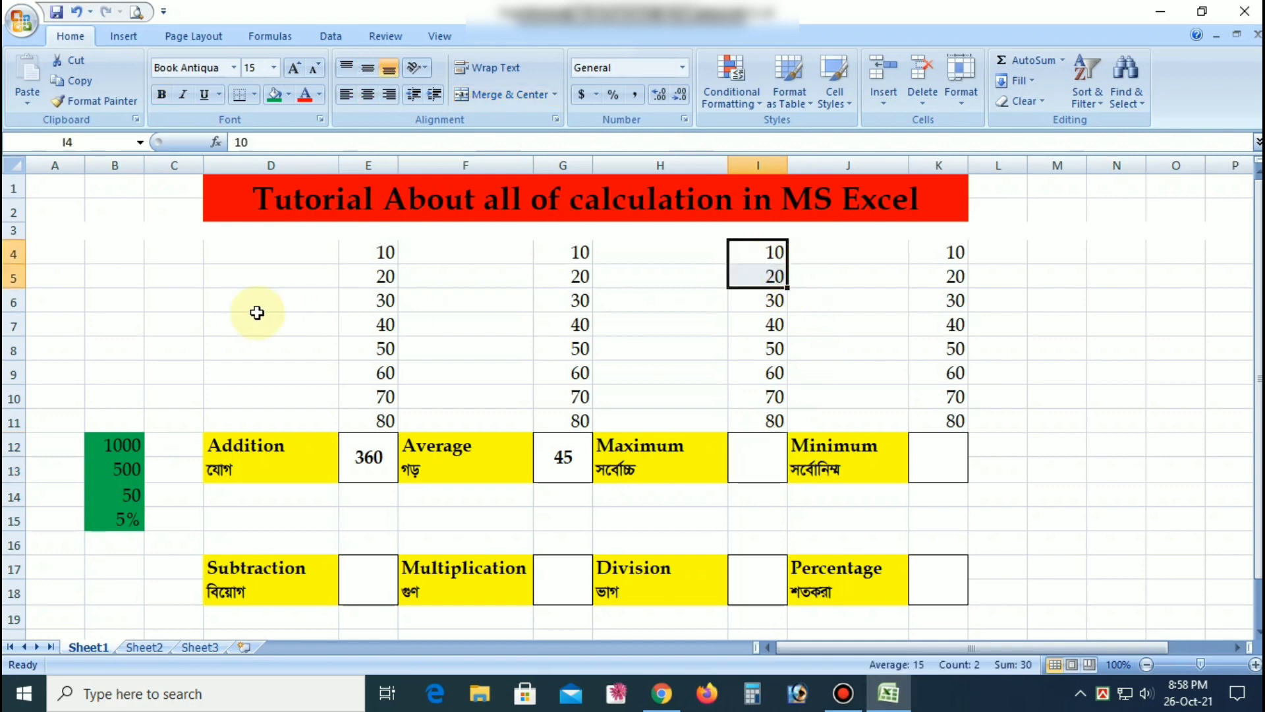
left_click_drag(743, 248, 728, 417)
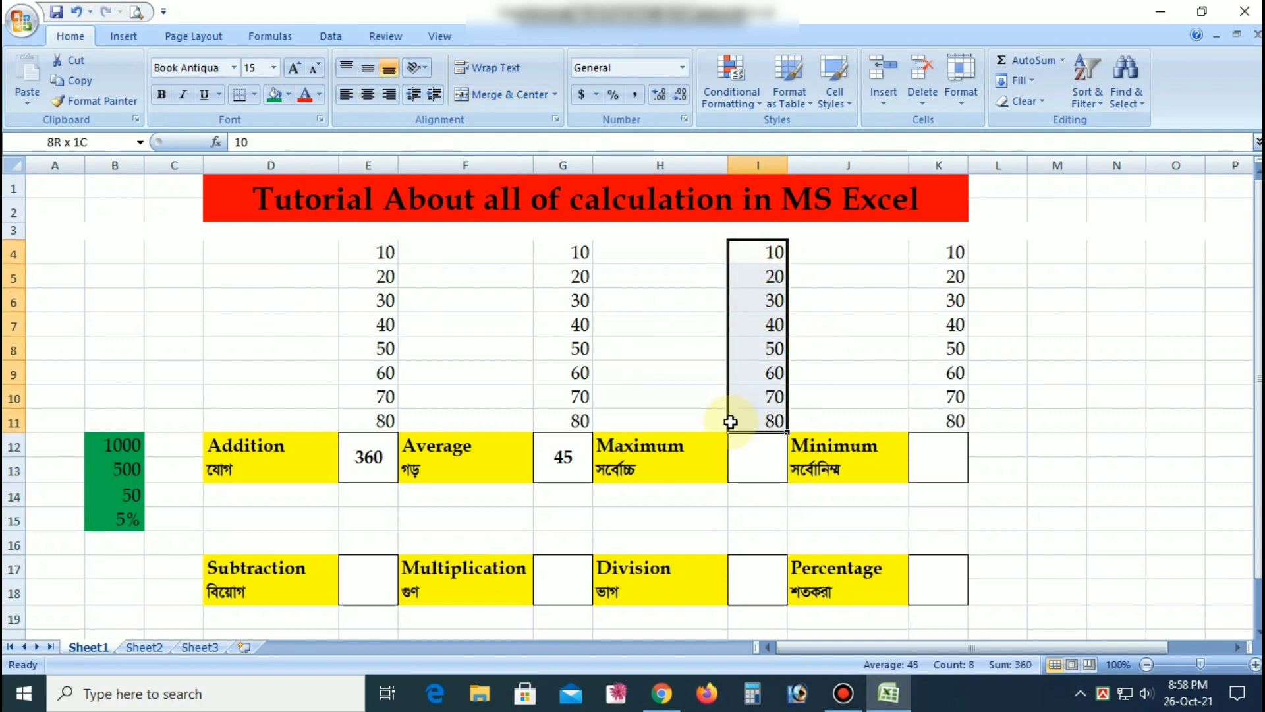
left_click(1062, 62)
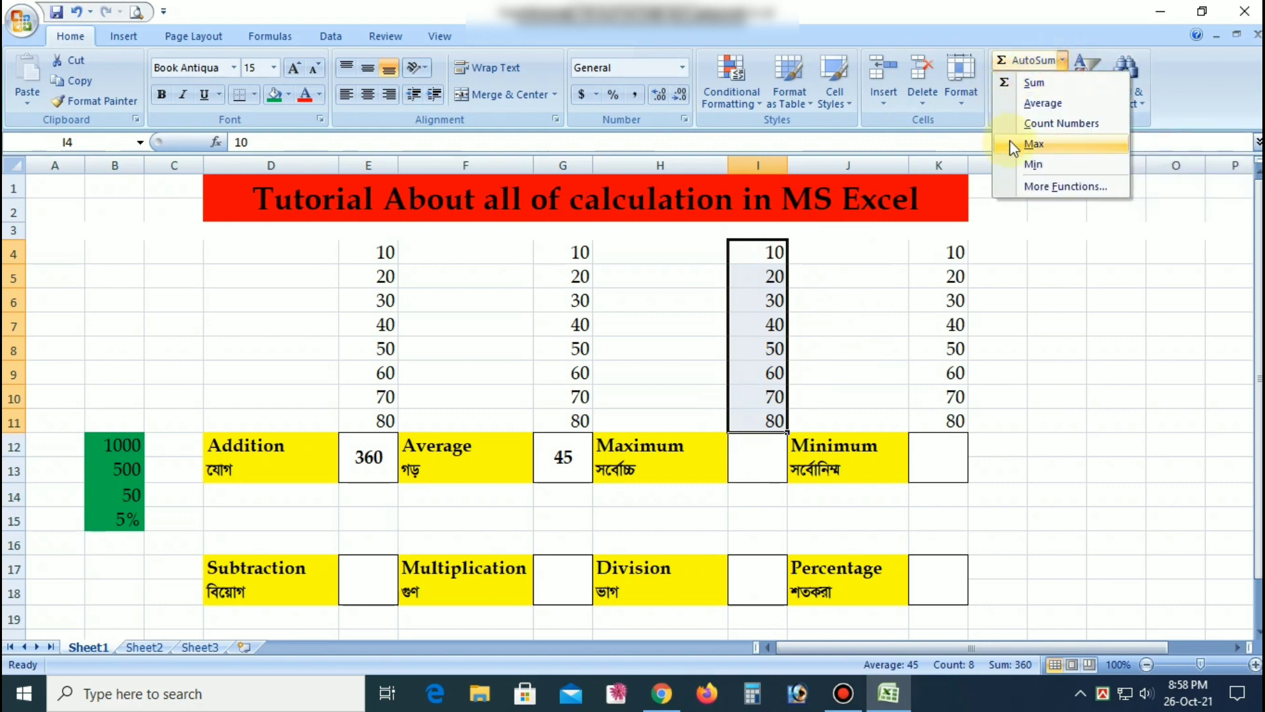
left_click(1051, 149)
key("Tab")
left_click(772, 461)
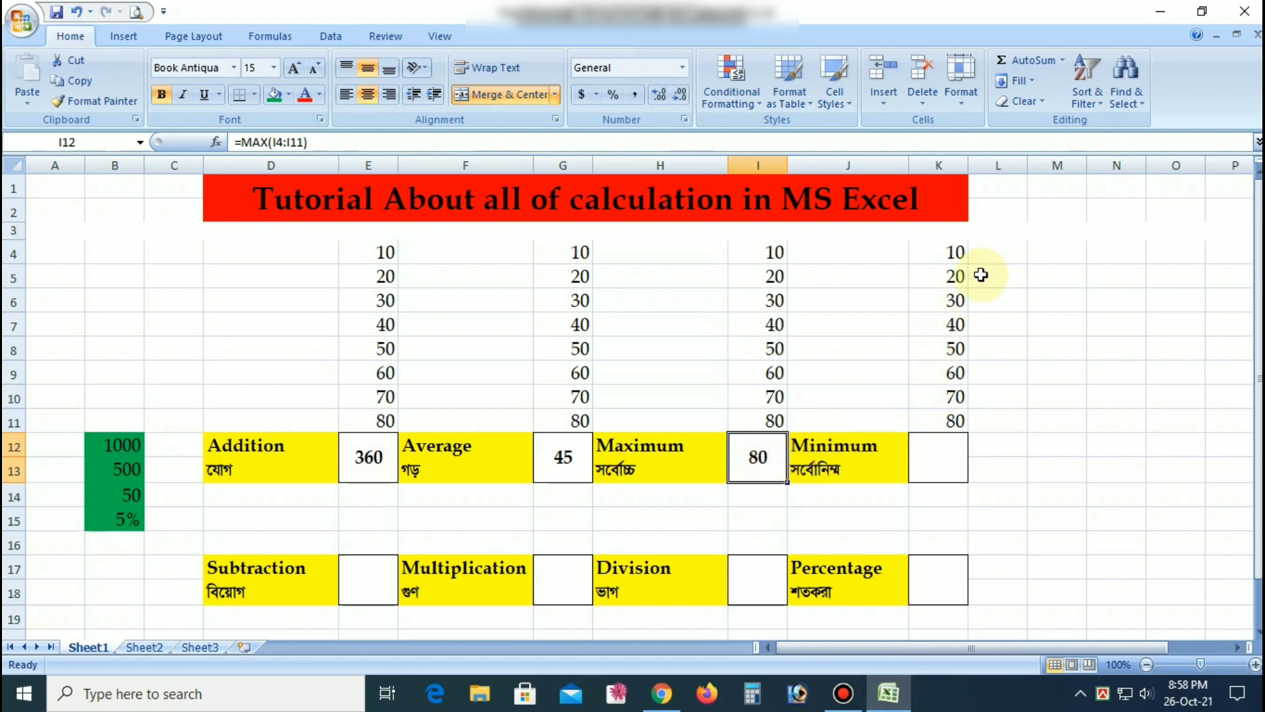
Examine the Minimum labels in J12 and J13 and result cell K12, the Maximum formula in I12, and the Average label
left_click(942, 450)
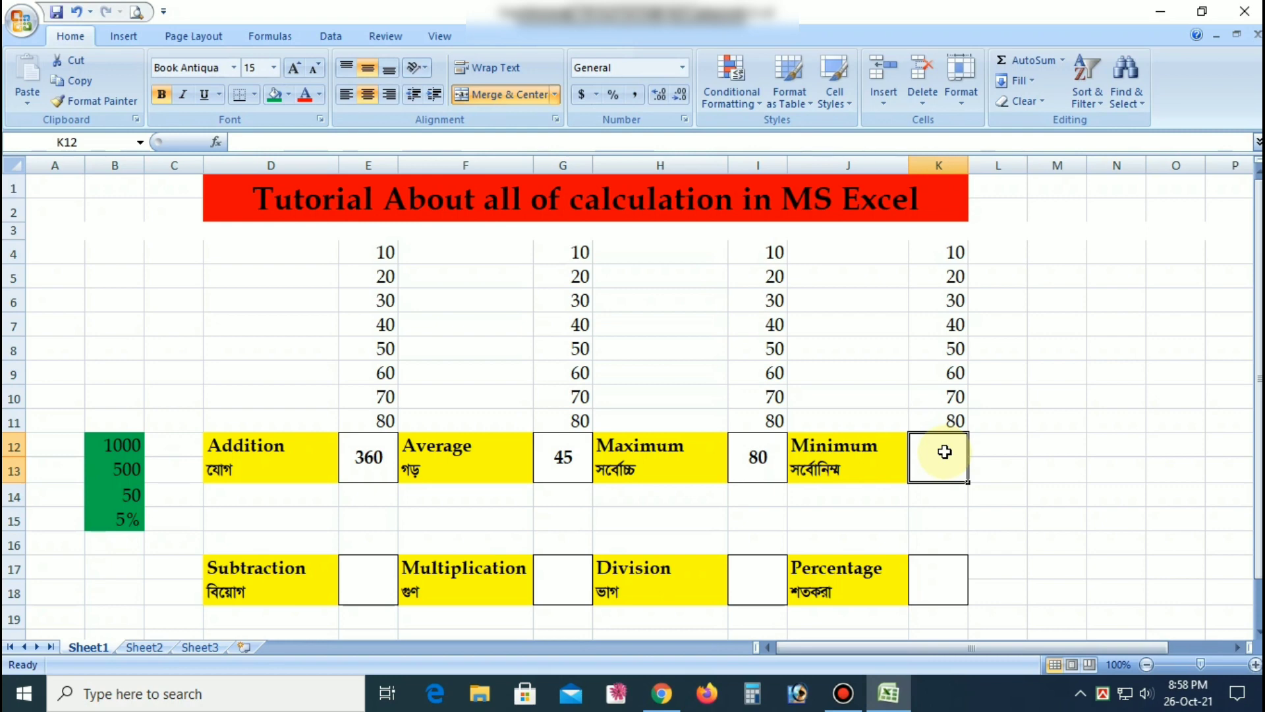
left_click(856, 451)
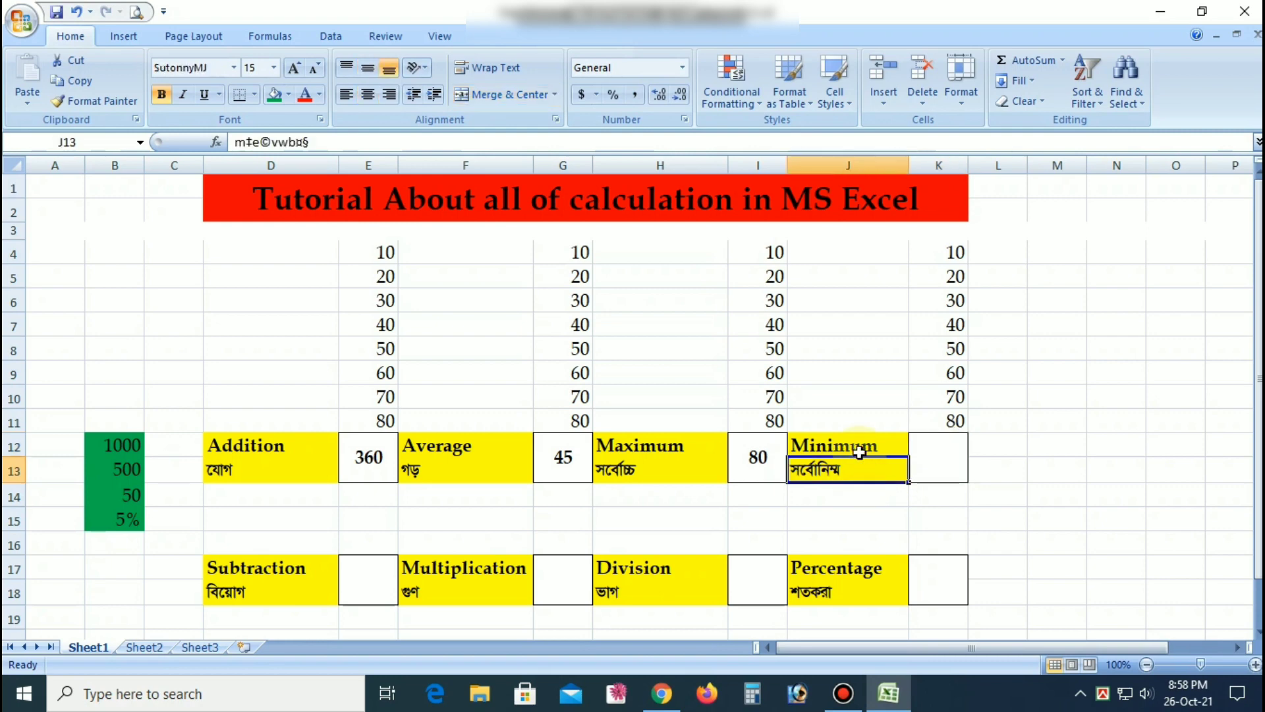
left_click(853, 469)
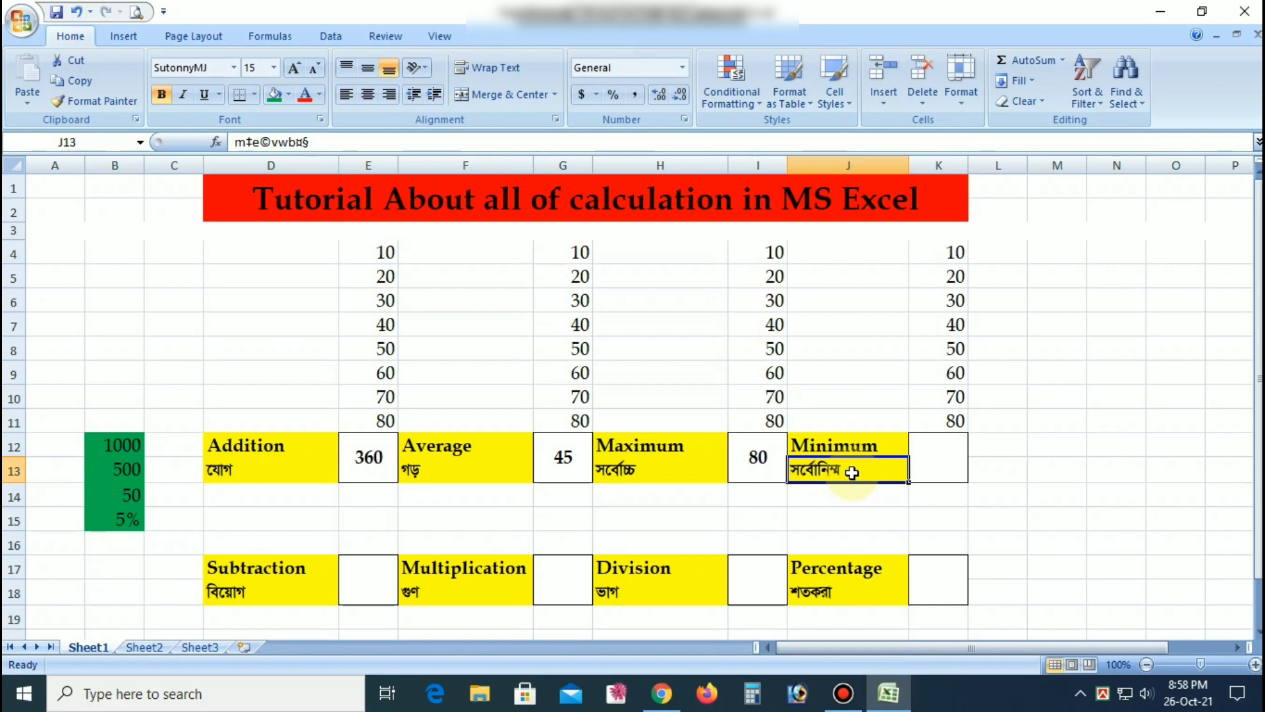
left_click(855, 452)
left_click(935, 455)
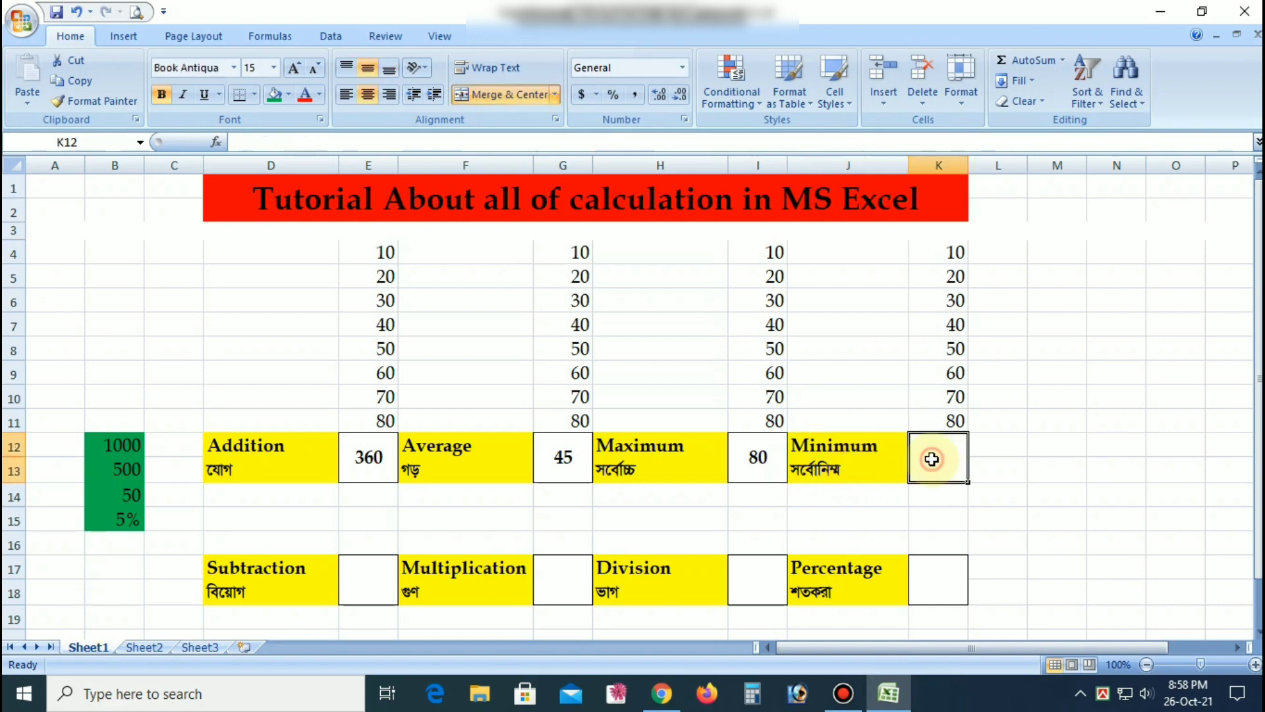
left_click(850, 446)
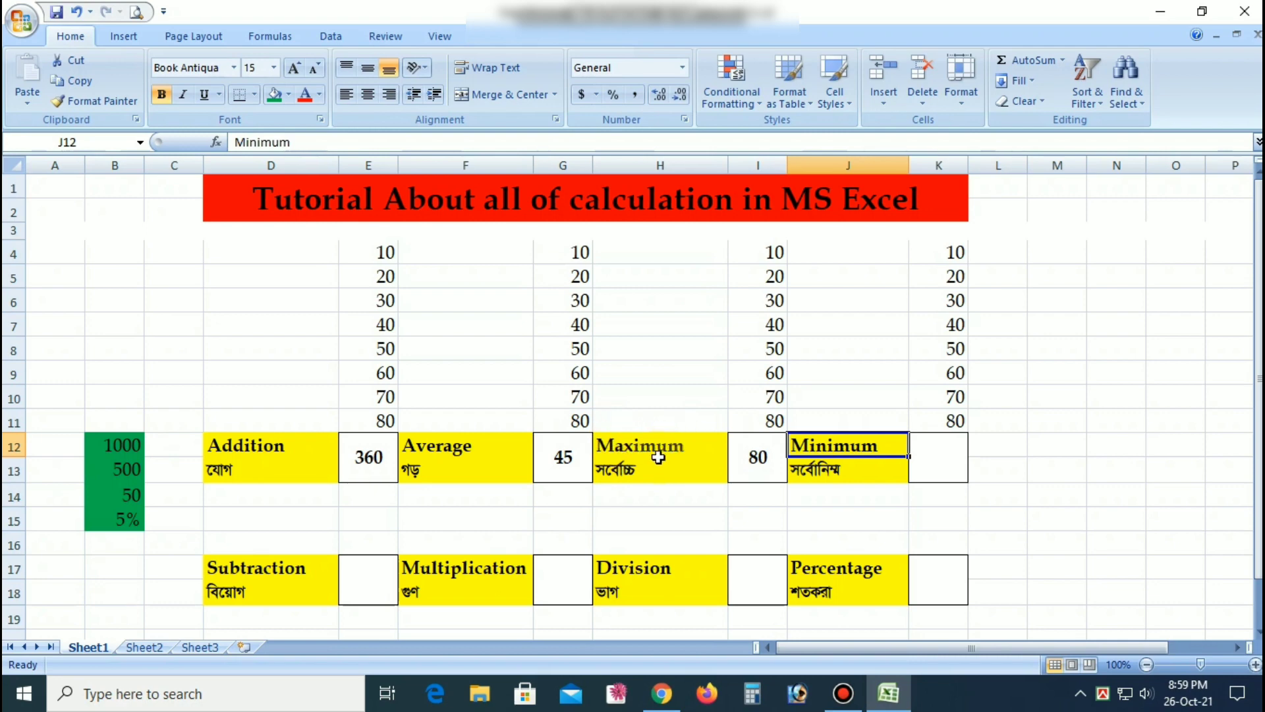
left_click(766, 453)
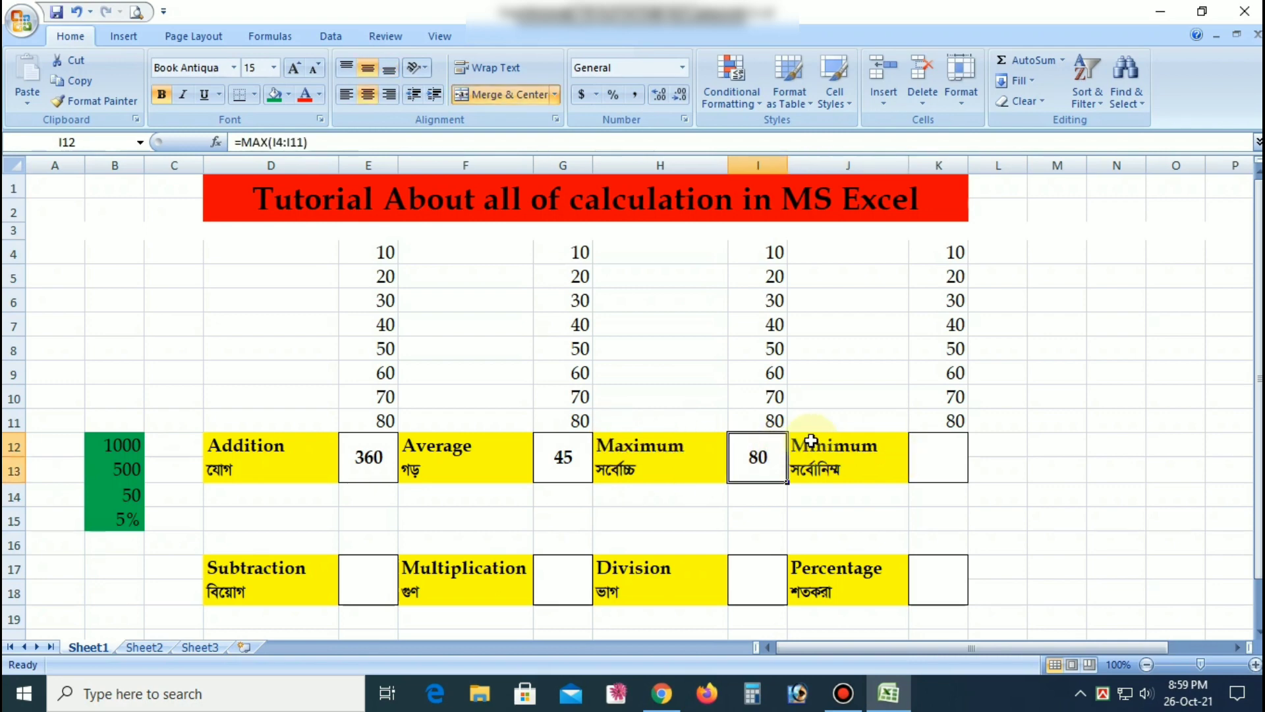
left_click(921, 458)
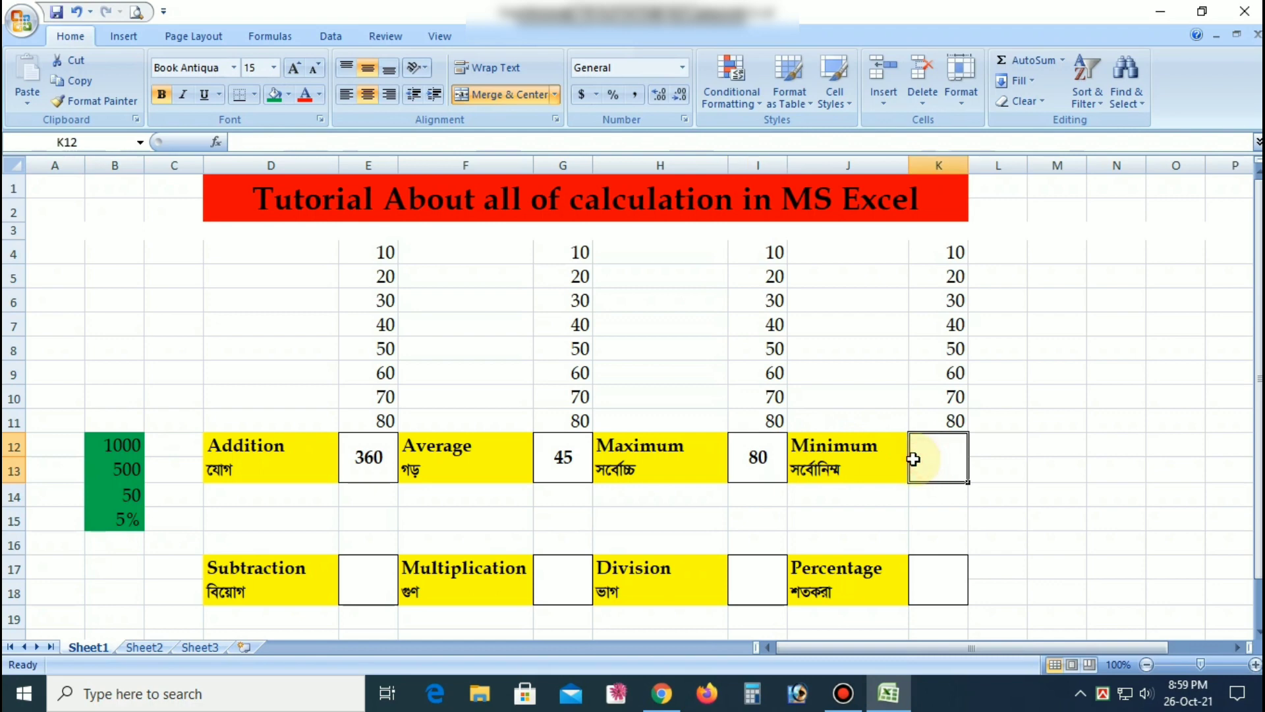
left_click(453, 448)
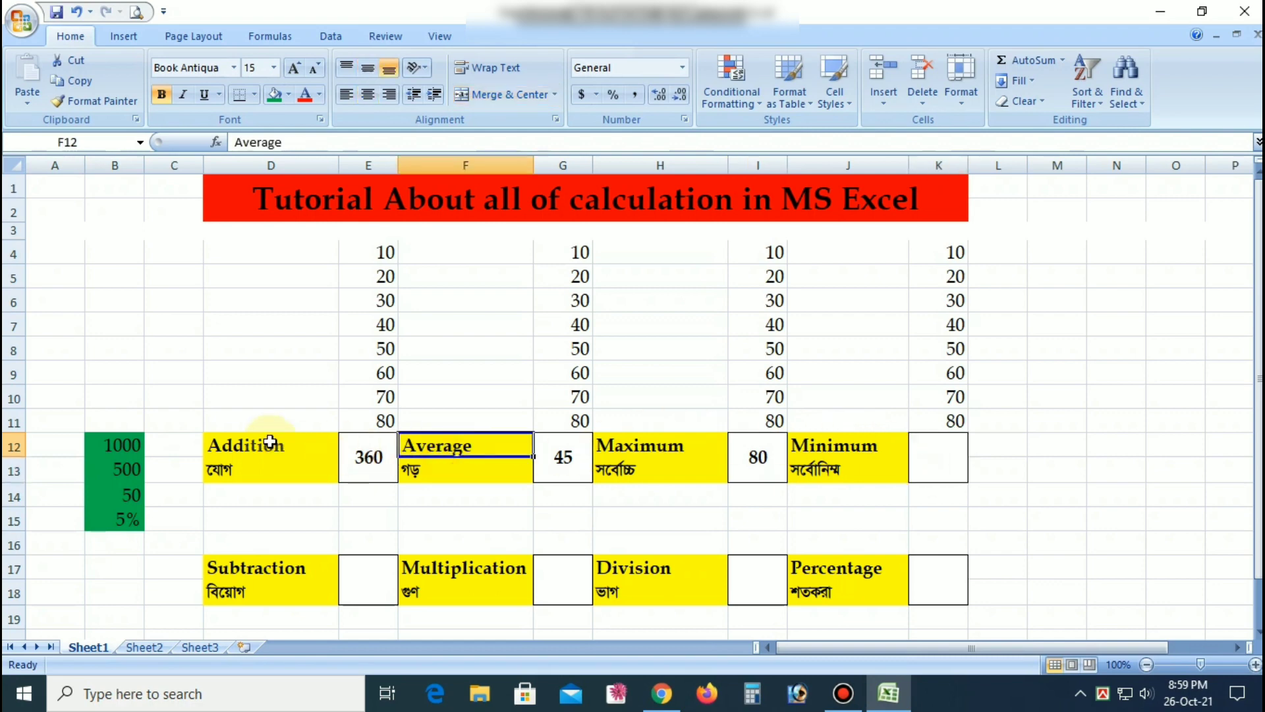
Enter the formula =MIN(K4:K11) in the Minimum result cell K12
left_click(947, 457)
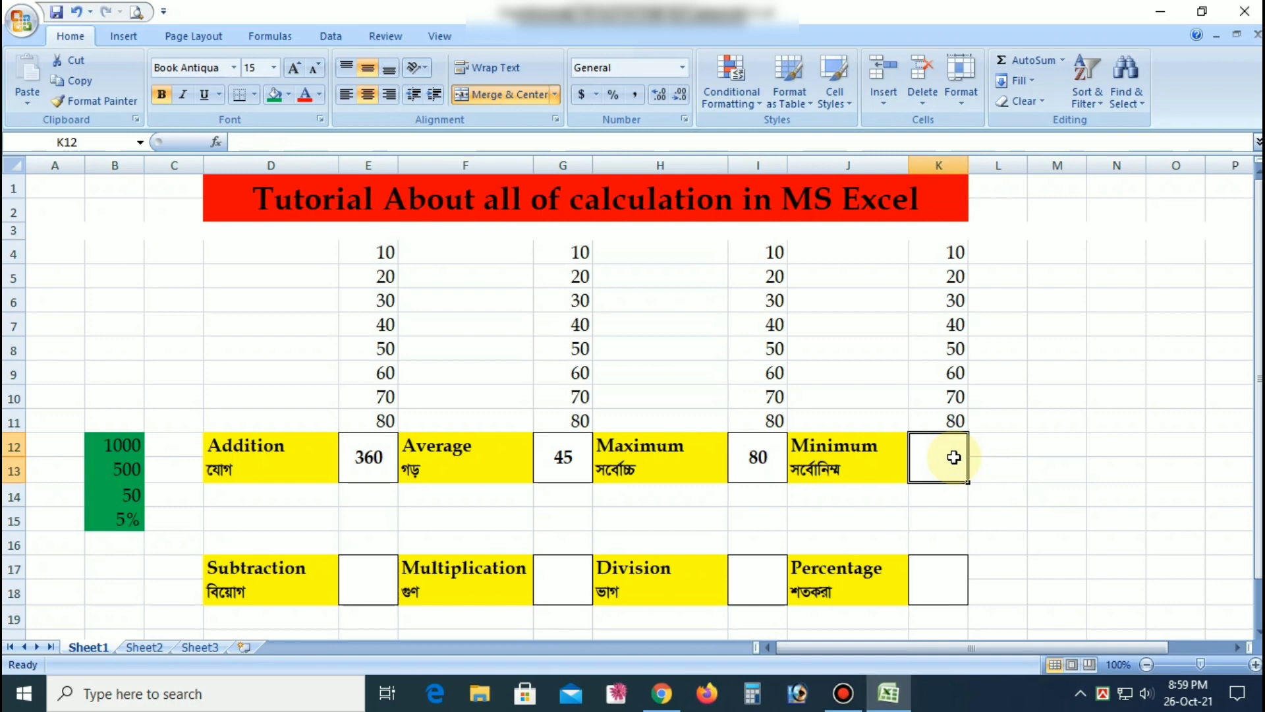
type("=min")
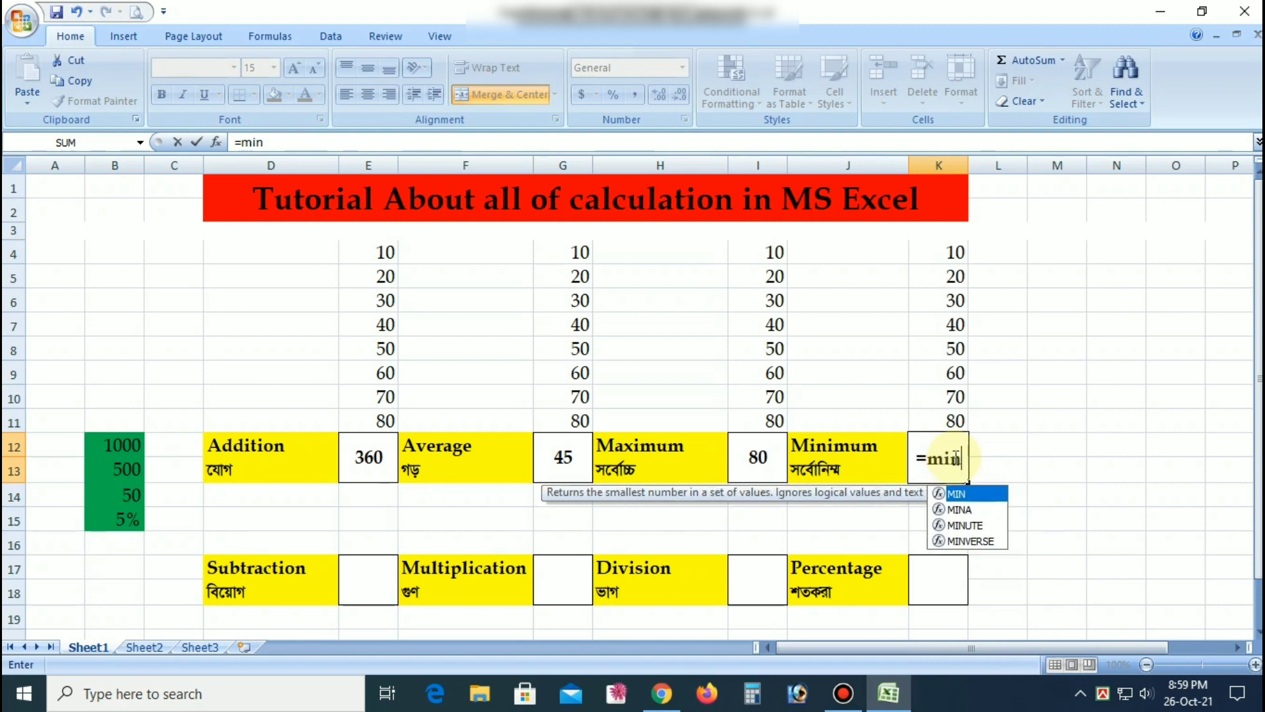
key("Tab")
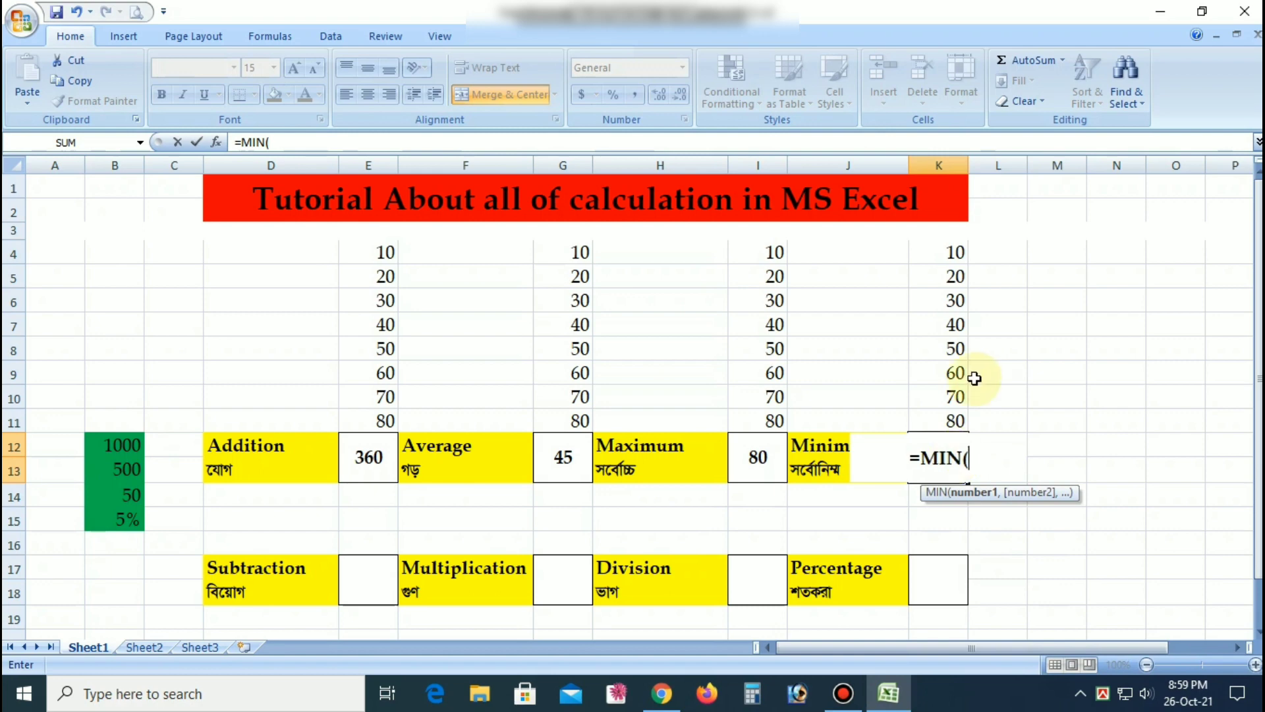
left_click_drag(946, 251, 937, 411)
type(")")
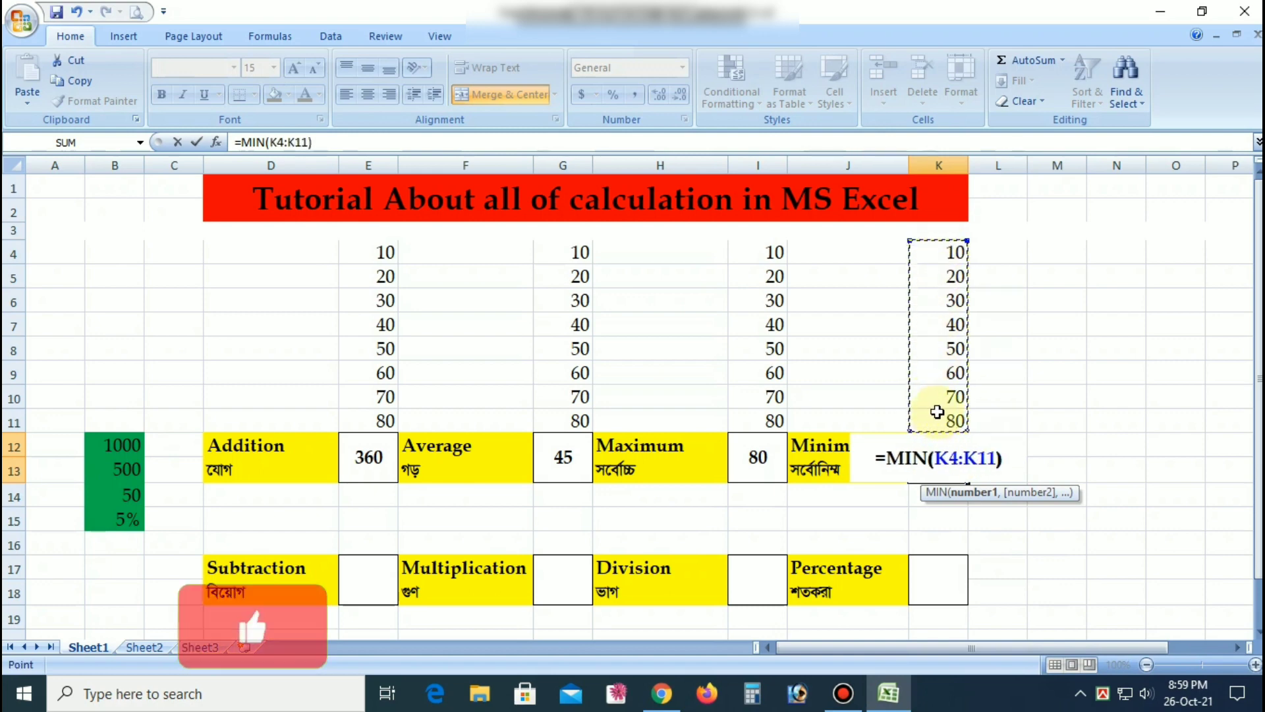
key("Return")
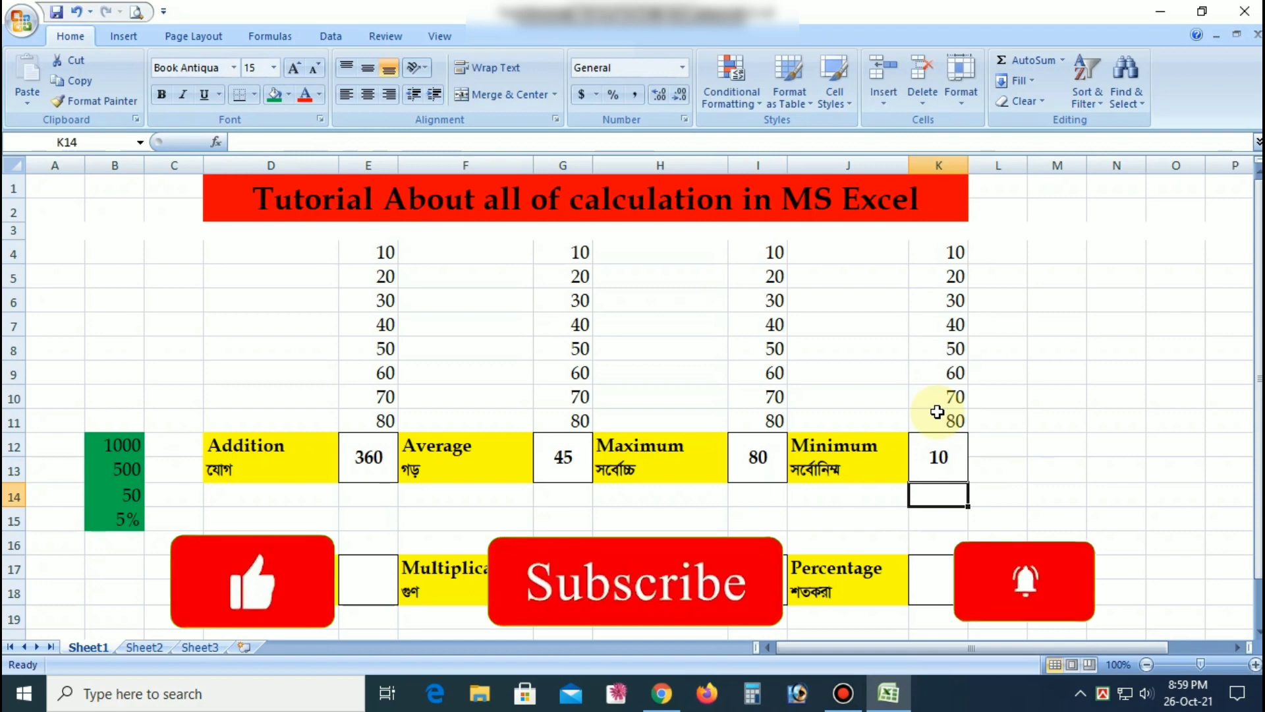
Clear the Minimum result in K12 and find the minimum of K4:K11 again with the AutoSum Min function
left_click(941, 454)
left_click(958, 251)
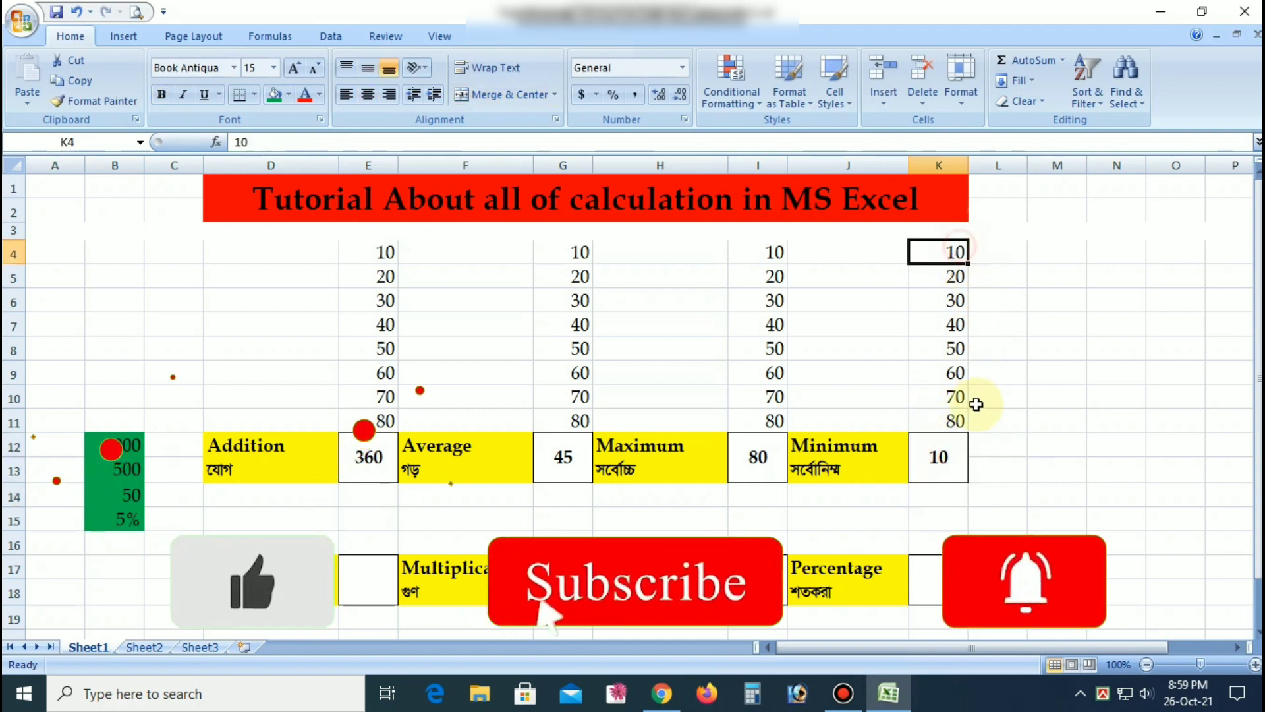
left_click(940, 454)
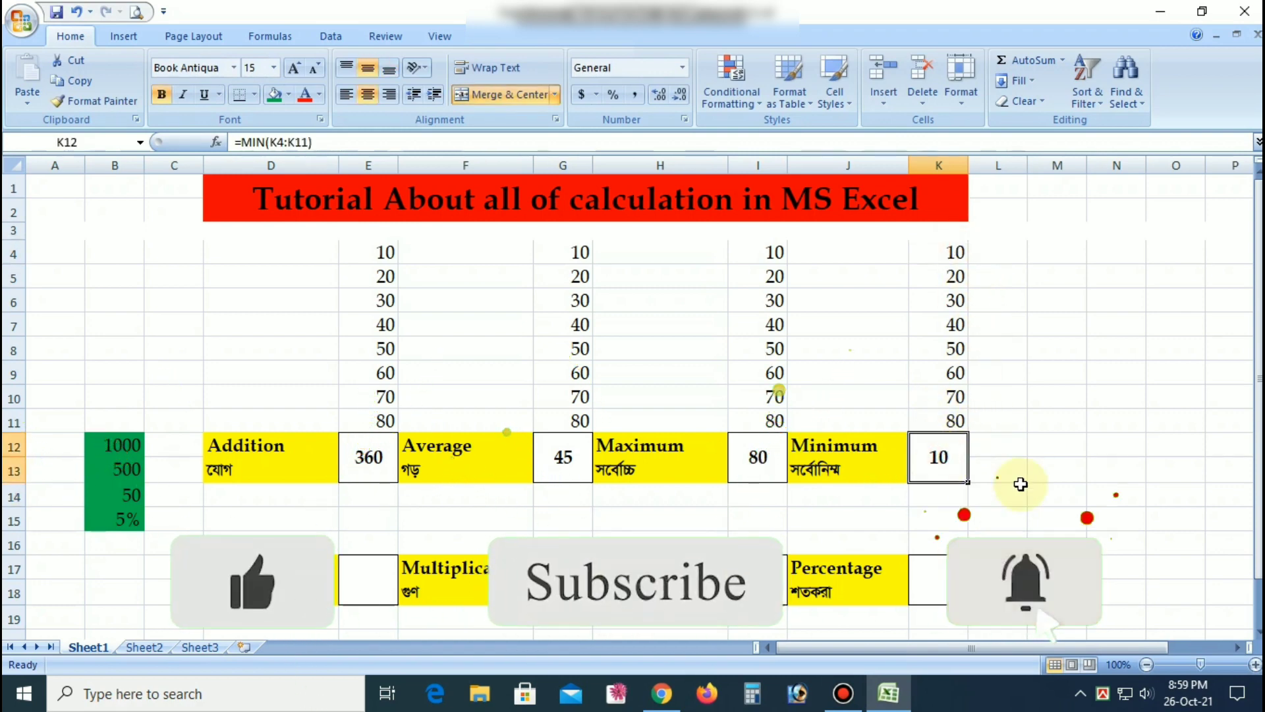
key("Delete")
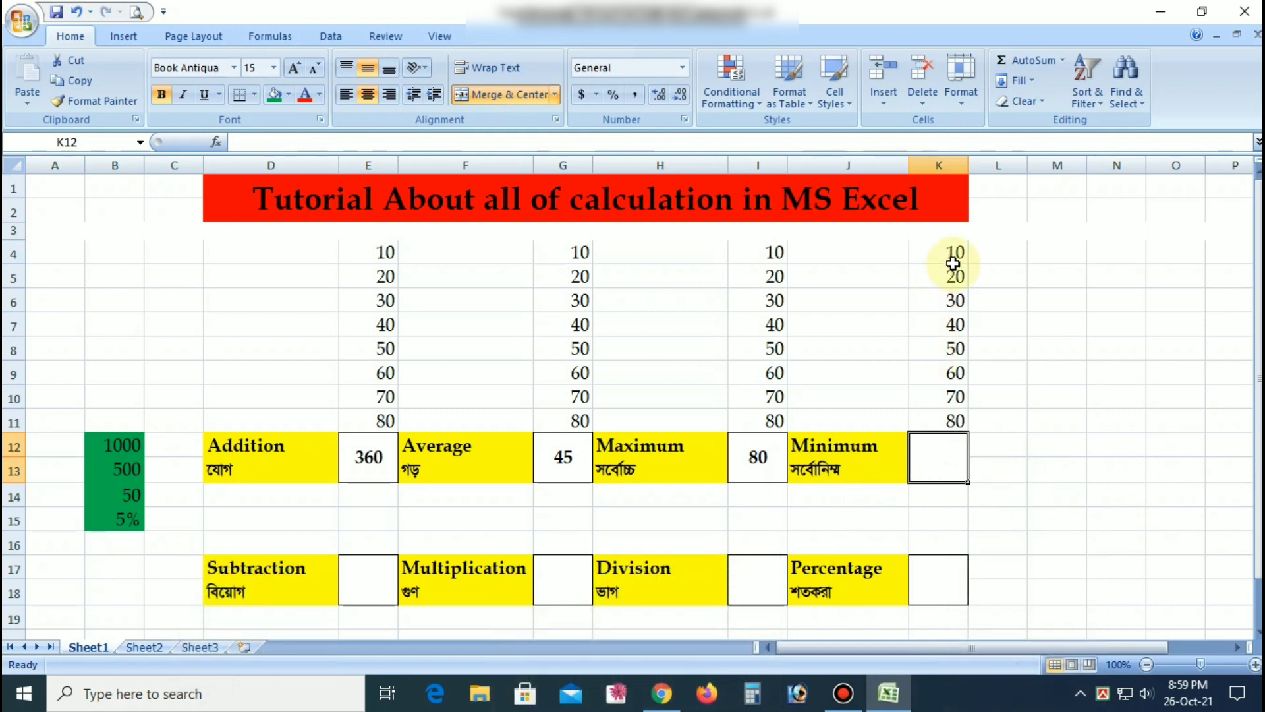
left_click_drag(953, 257, 936, 430)
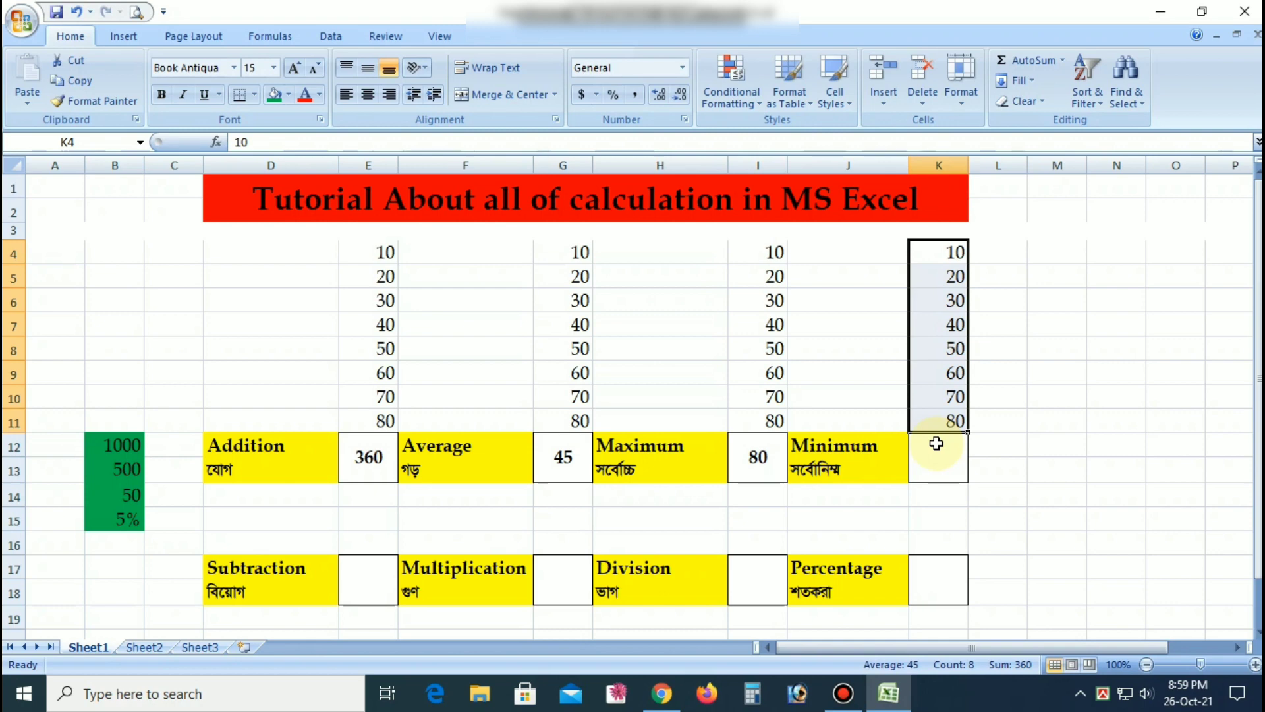
left_click(1063, 63)
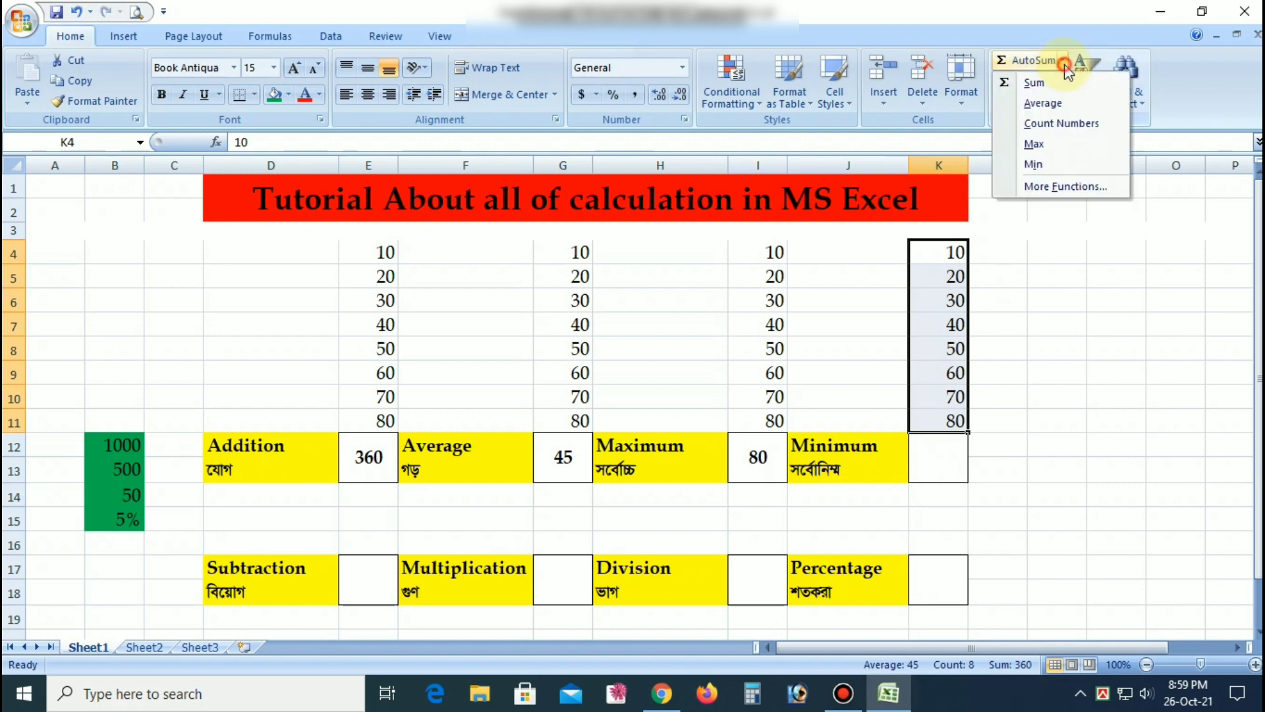
left_click(1033, 168)
left_click(1008, 418)
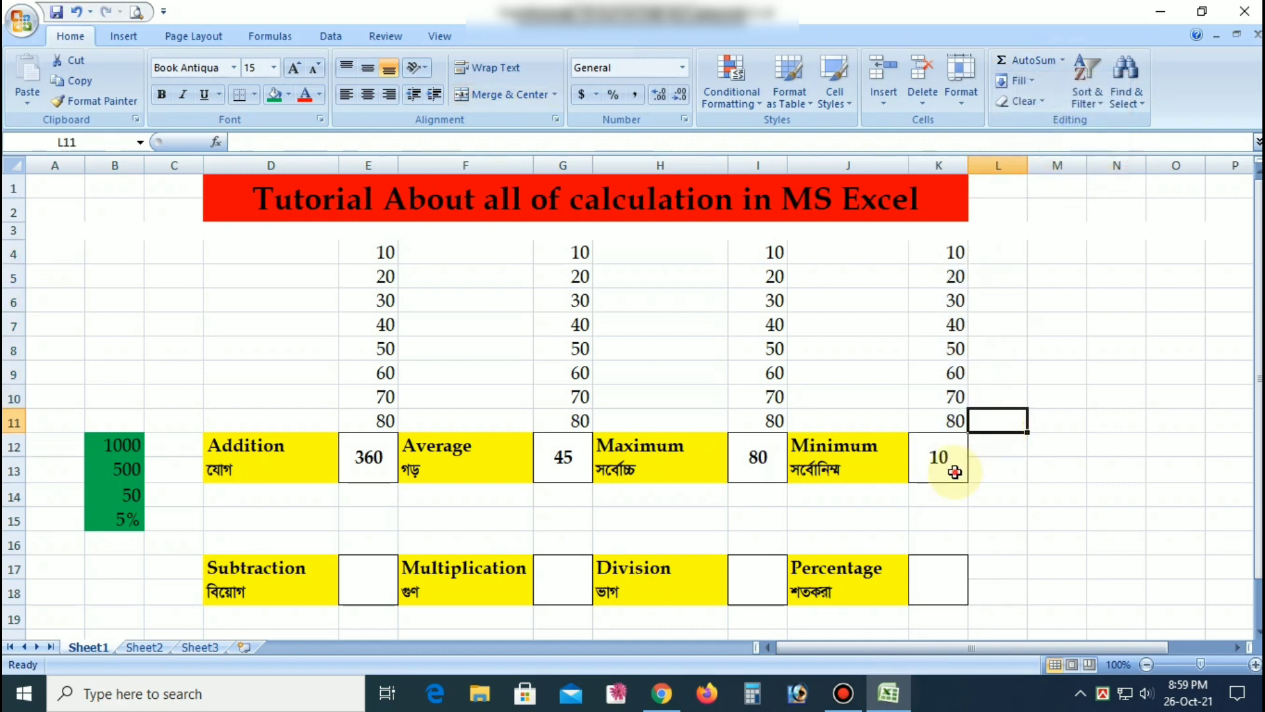
left_click(954, 471)
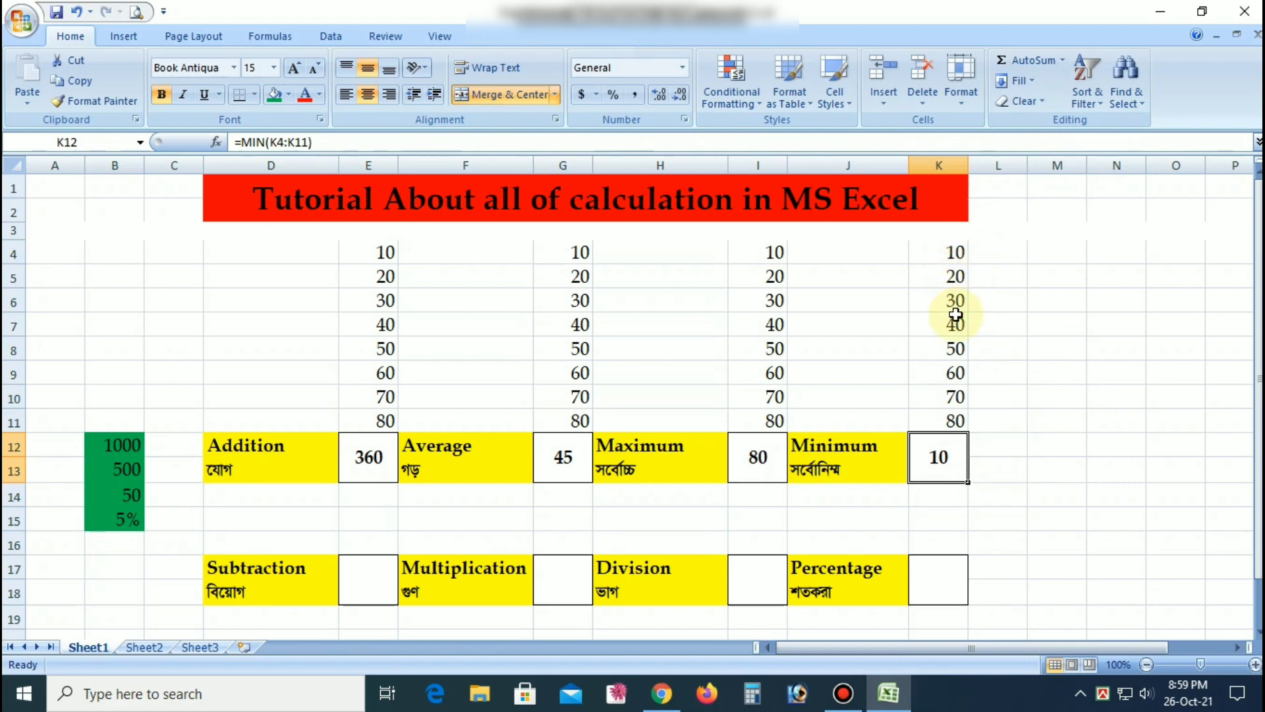
Enter the formula =B12-B13 in the Subtraction result cell E17 and check it against the source numbers in B12 and B13
scroll(1041, 415, "down", 1)
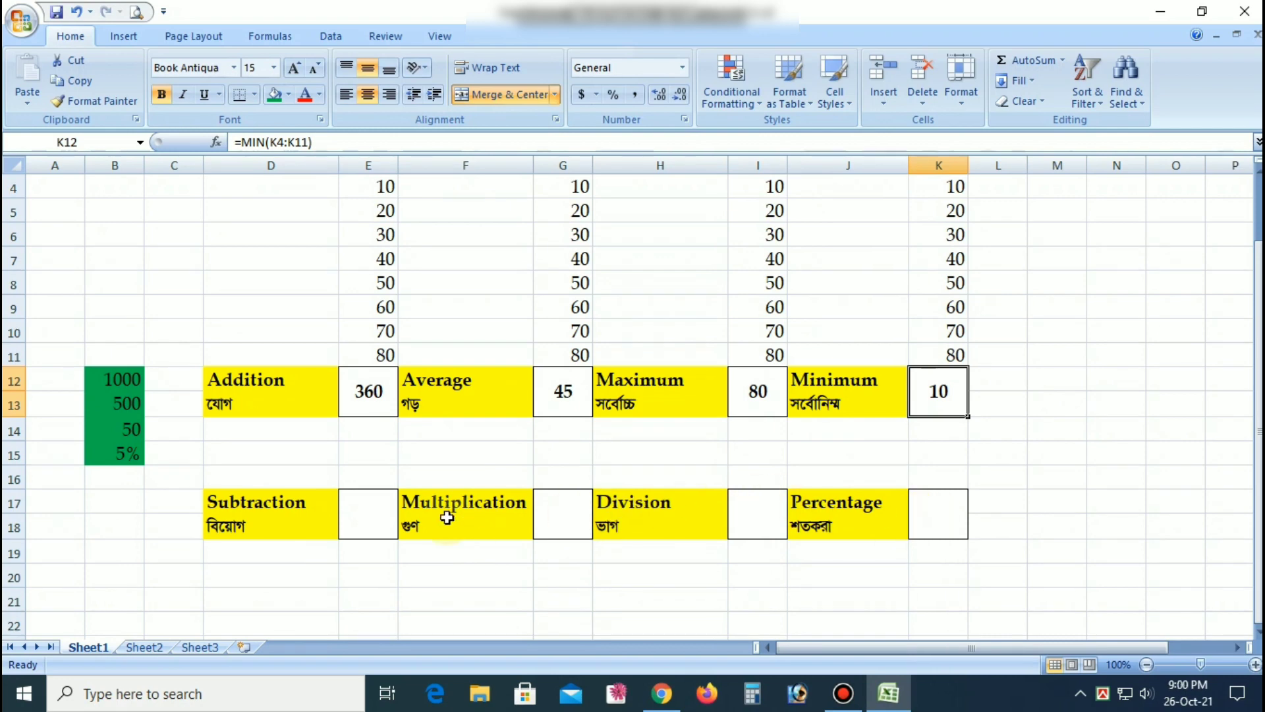
left_click_drag(379, 519, 920, 522)
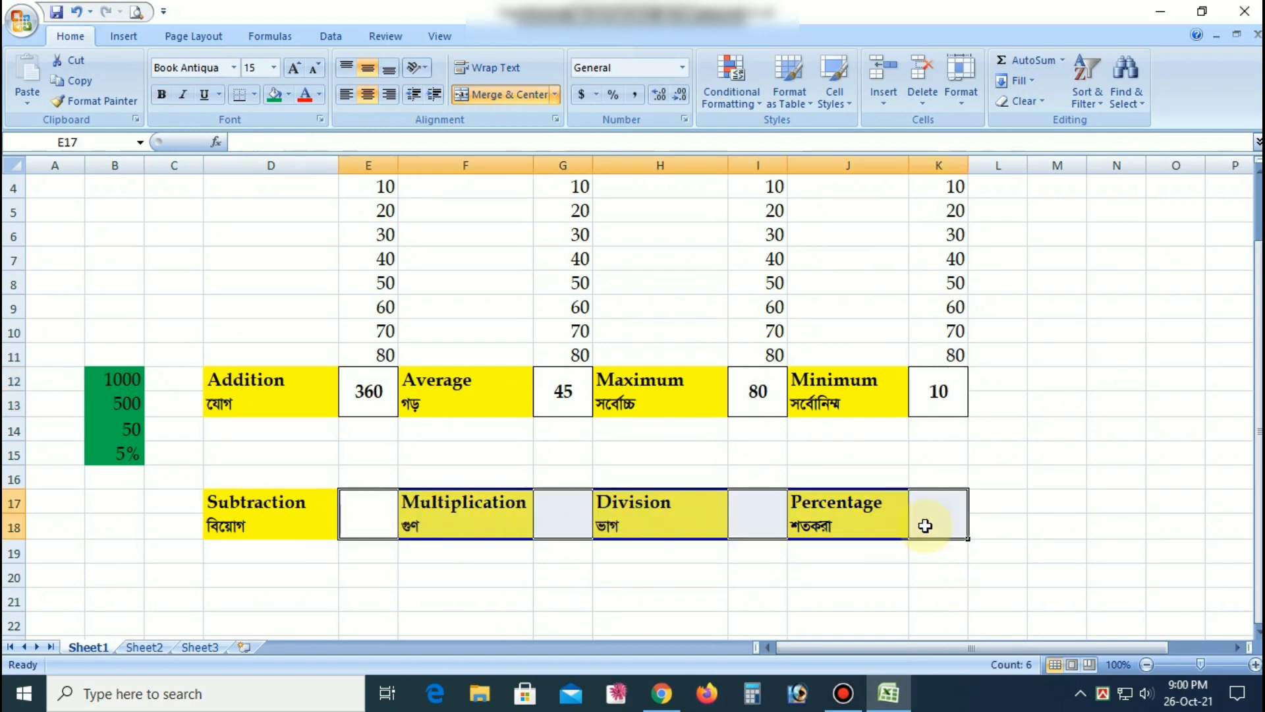
left_click(371, 258)
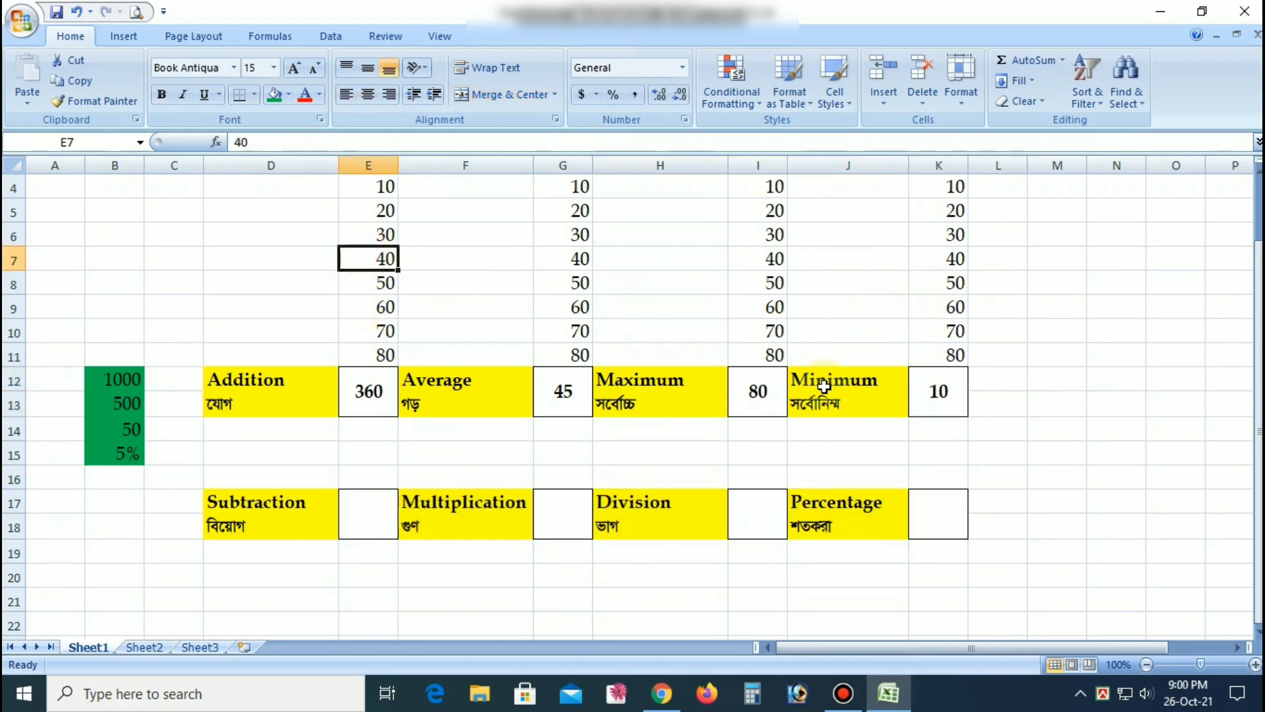
left_click(369, 512)
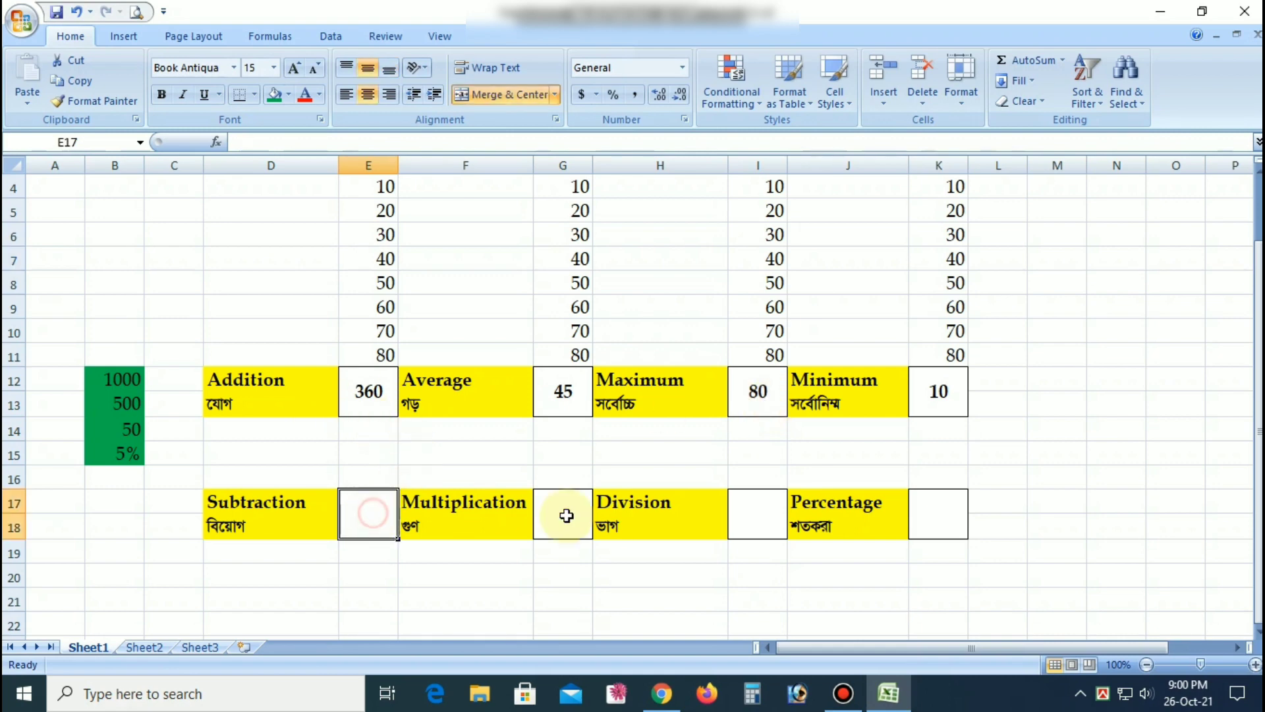
type("=")
left_click(114, 379)
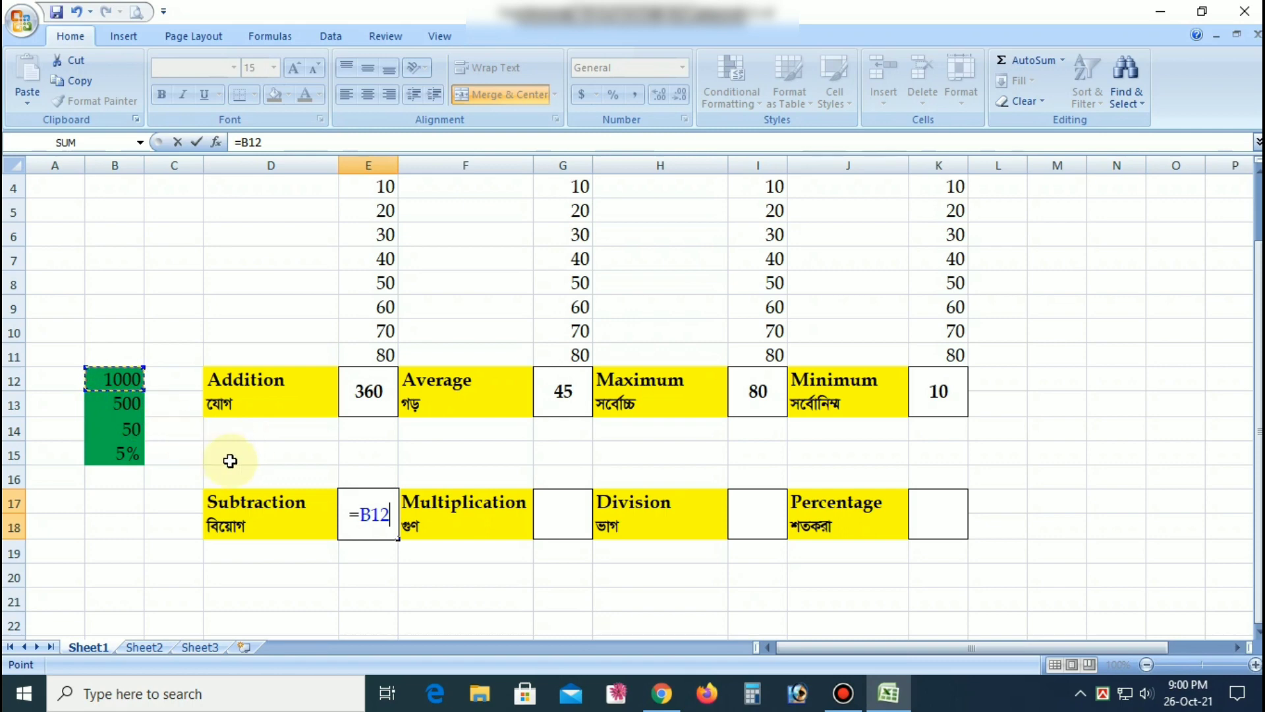
type("-")
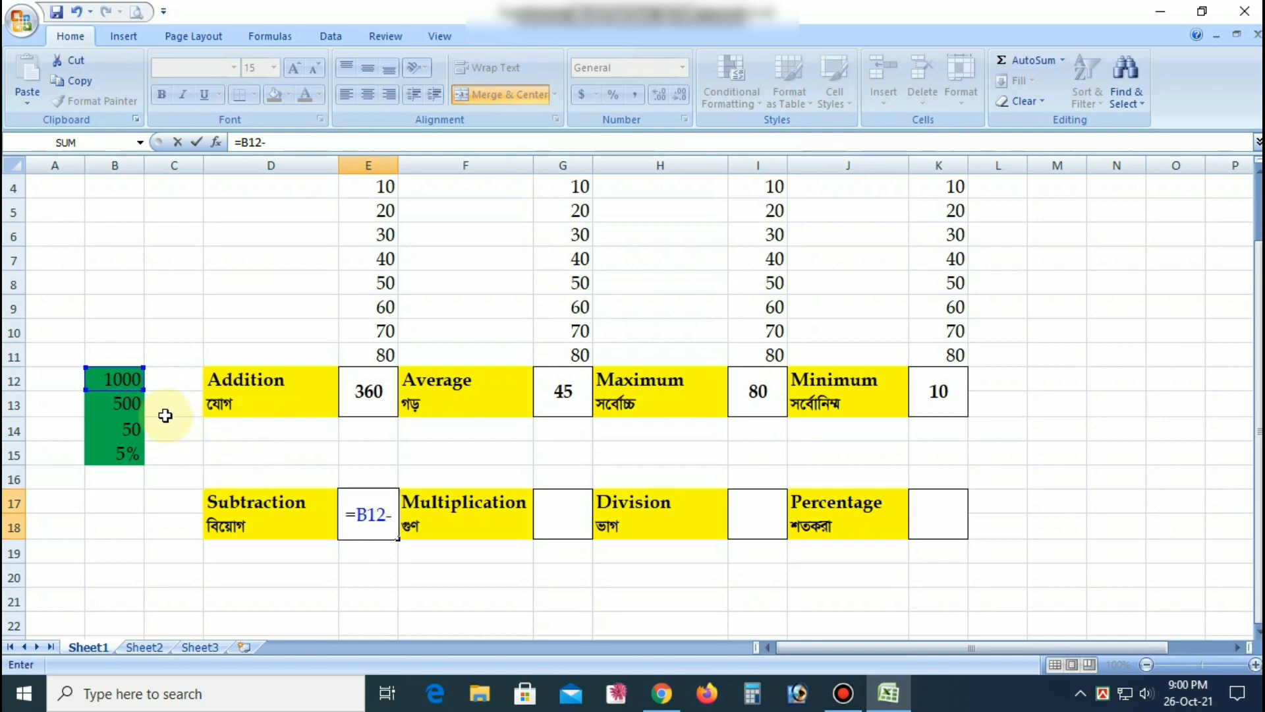
left_click(137, 410)
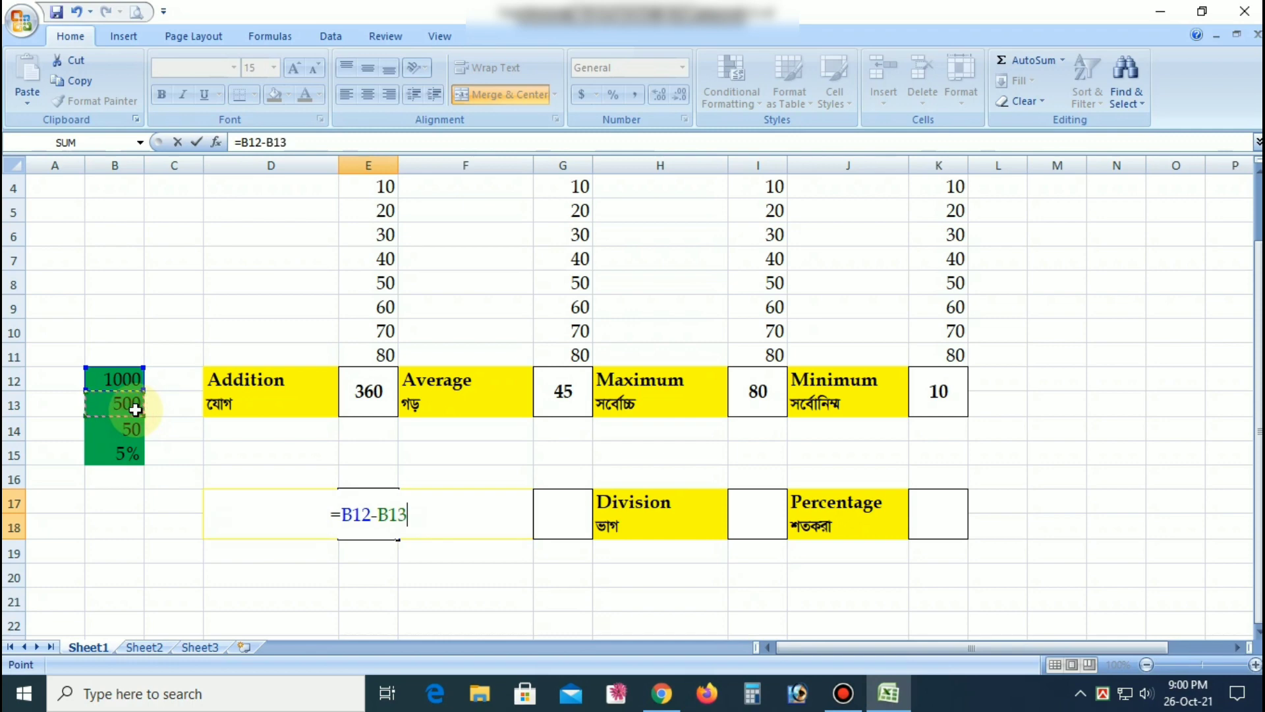
key("Return")
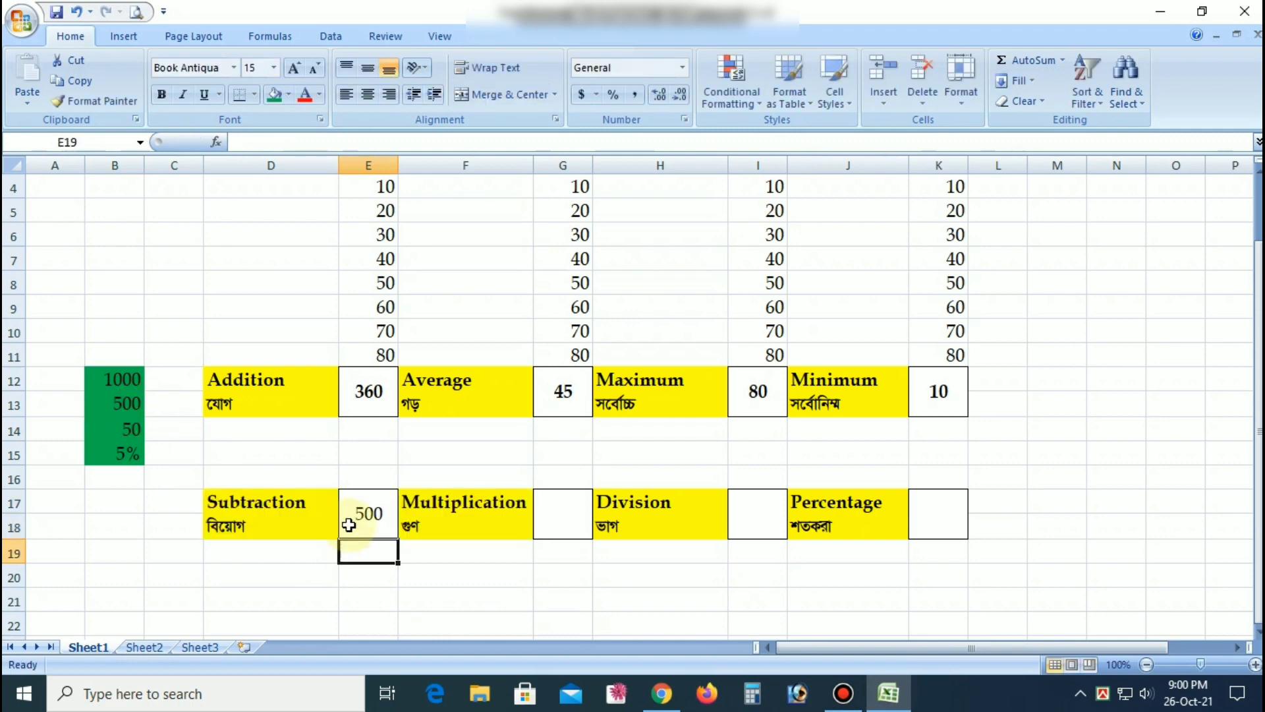
left_click(130, 386)
left_click(128, 403)
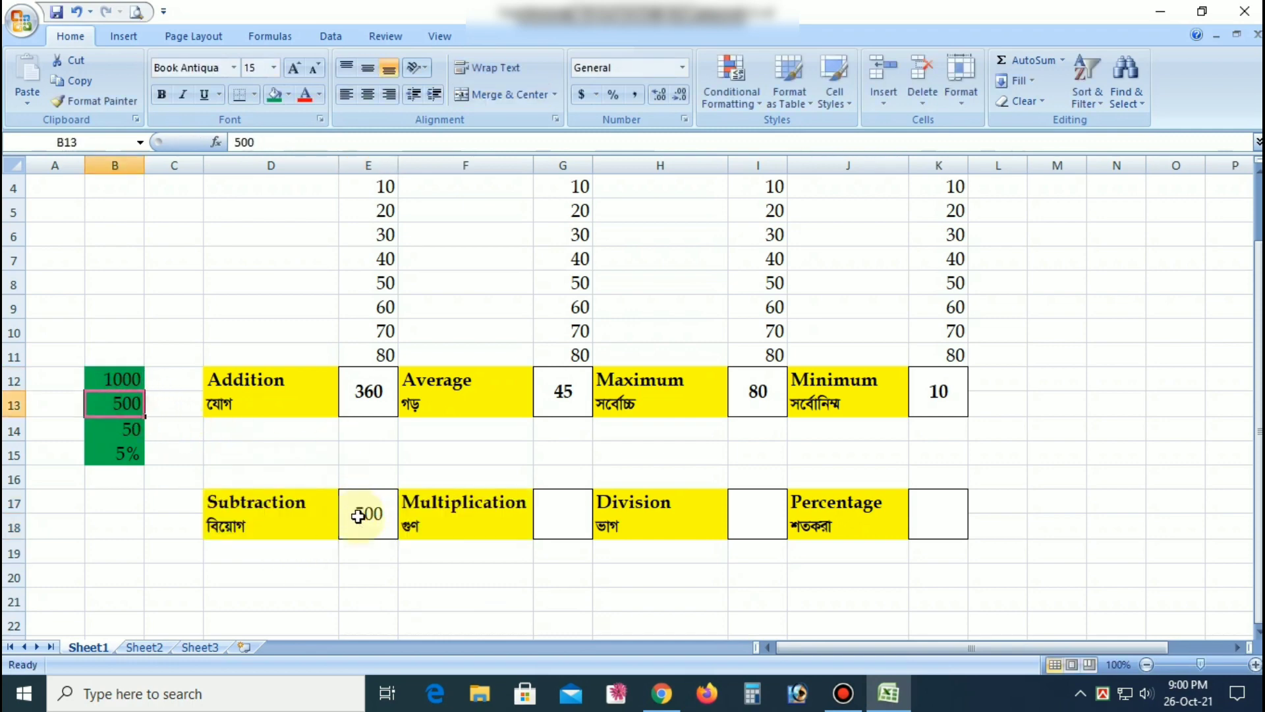
Replace the Subtraction formula in E17 with =B13-B14
left_click(364, 513)
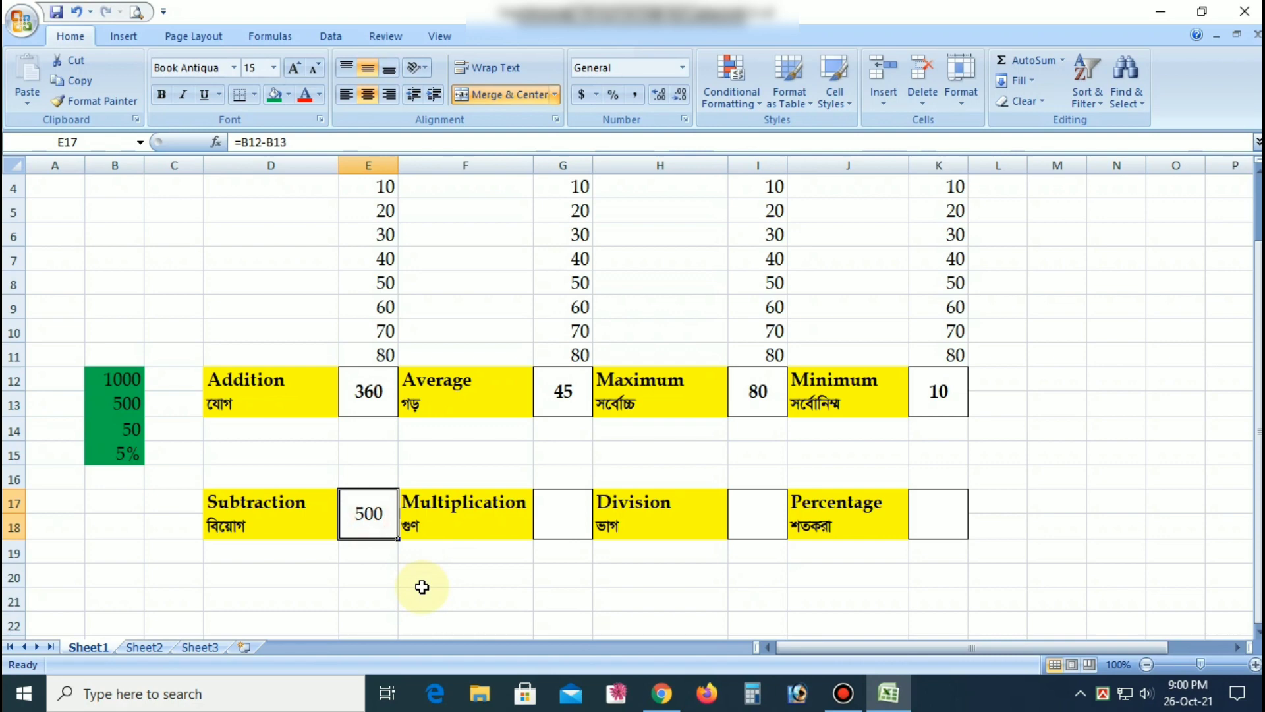
type("=")
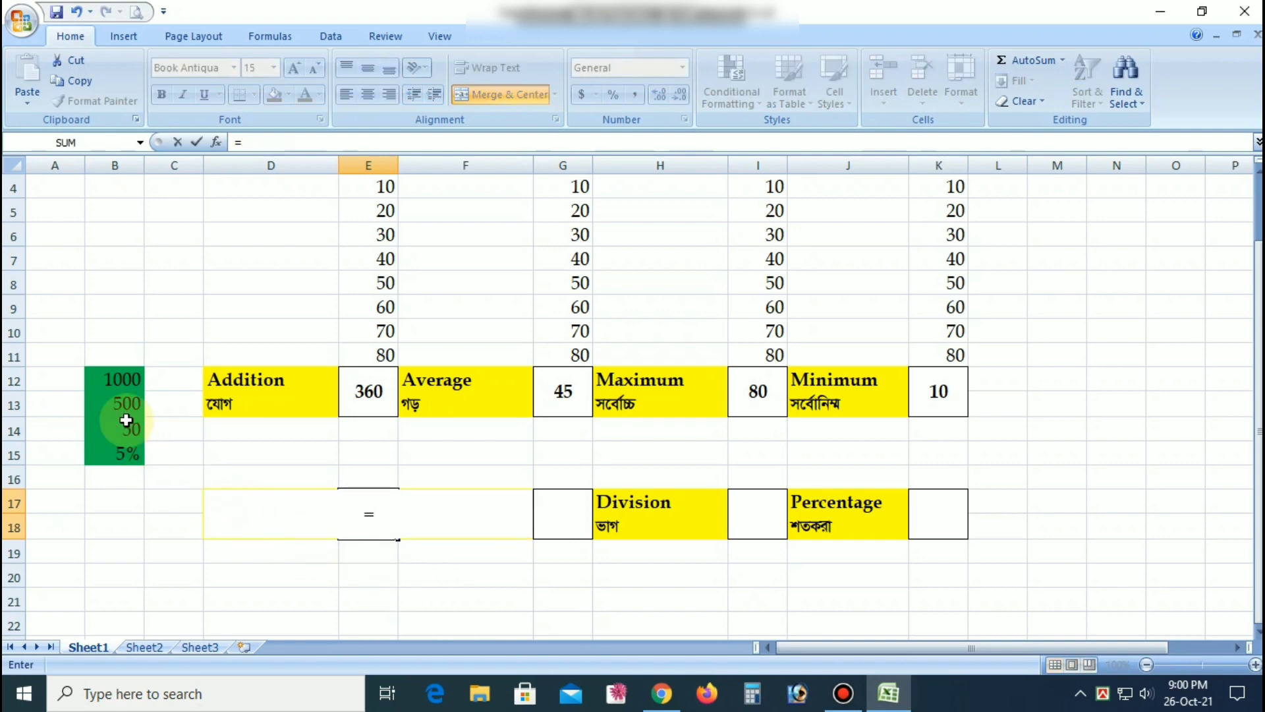
left_click(125, 408)
type("-")
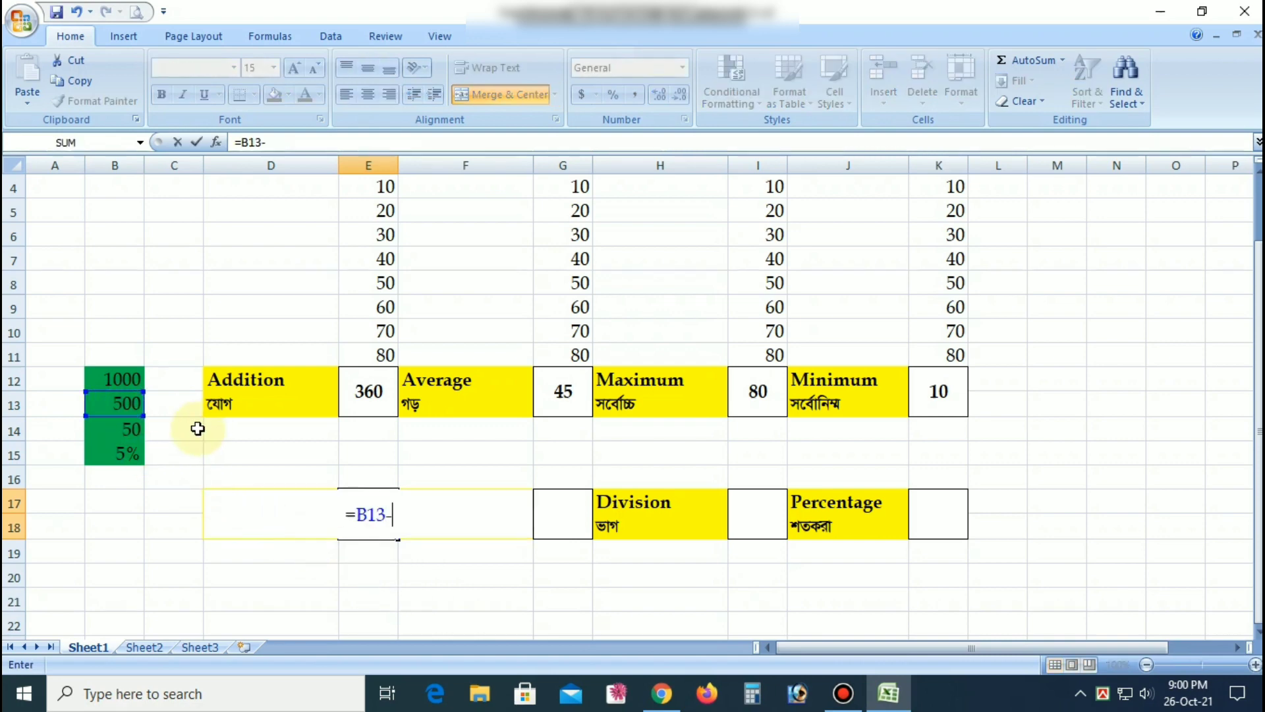
left_click(134, 432)
key("Return")
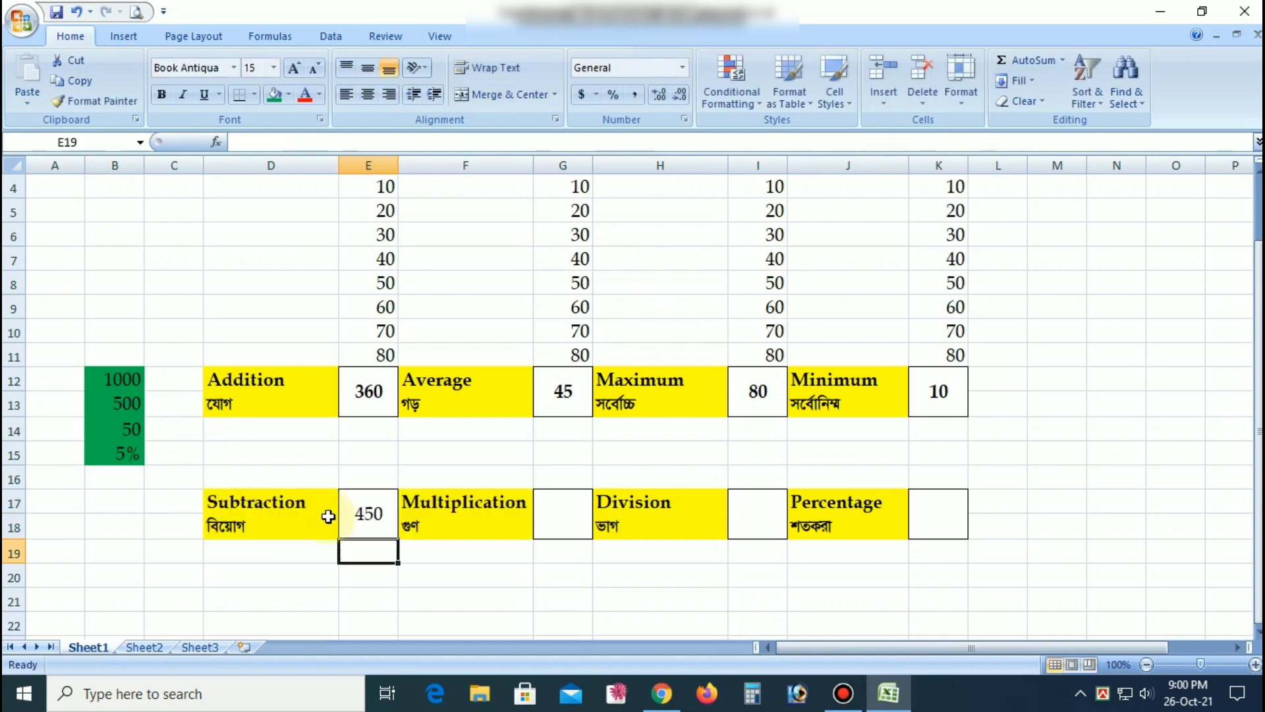
Replace the Subtraction formula in E17 with the directly entered numbers =800-150 and check the cell
left_click(367, 513)
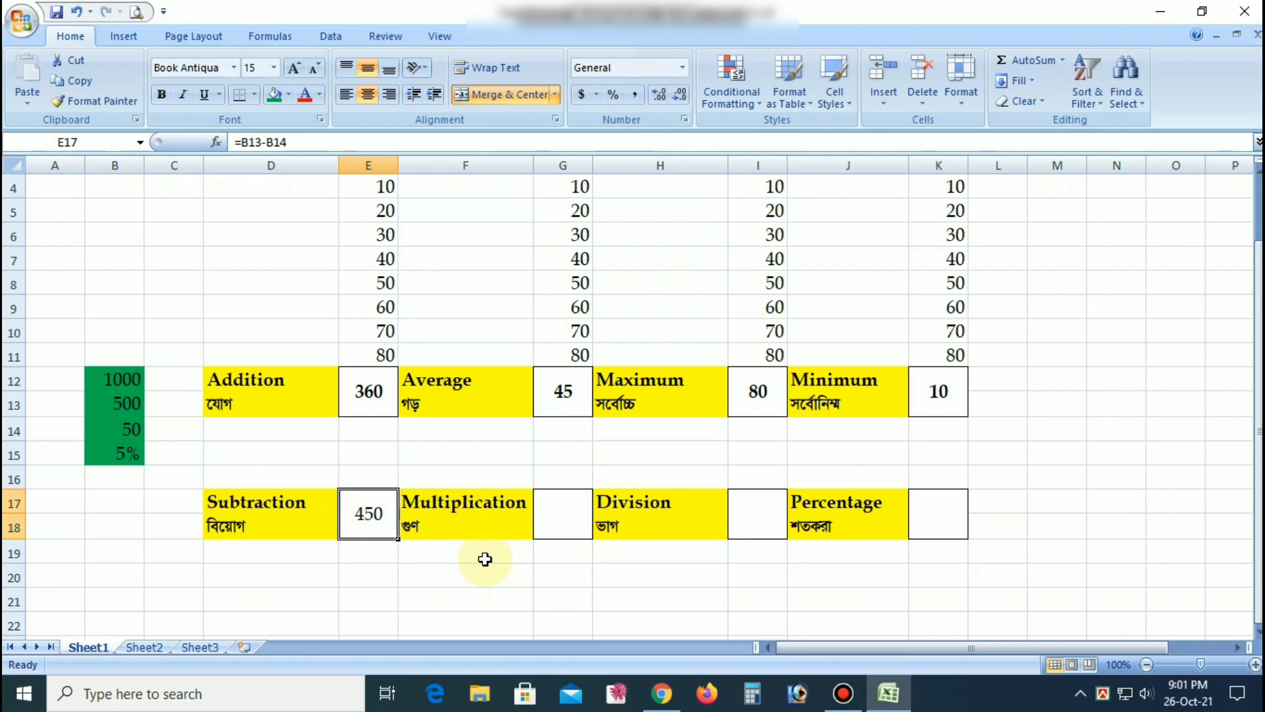
type("=")
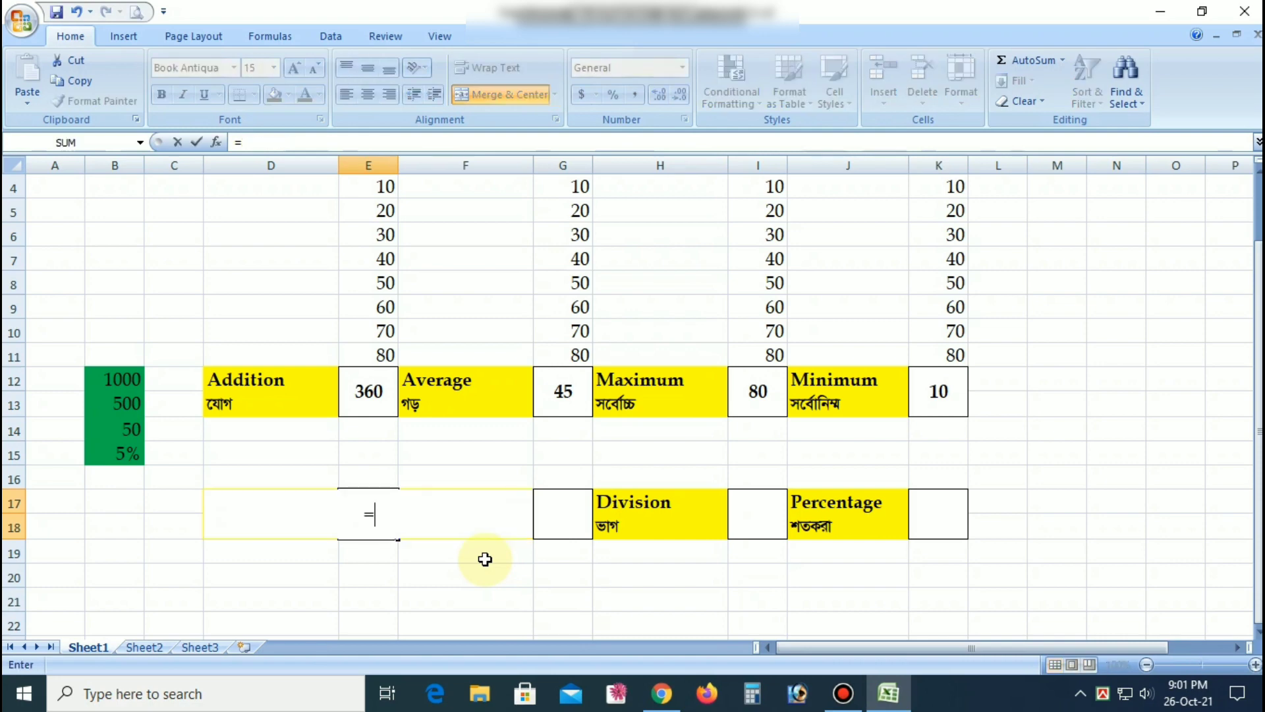
type("800")
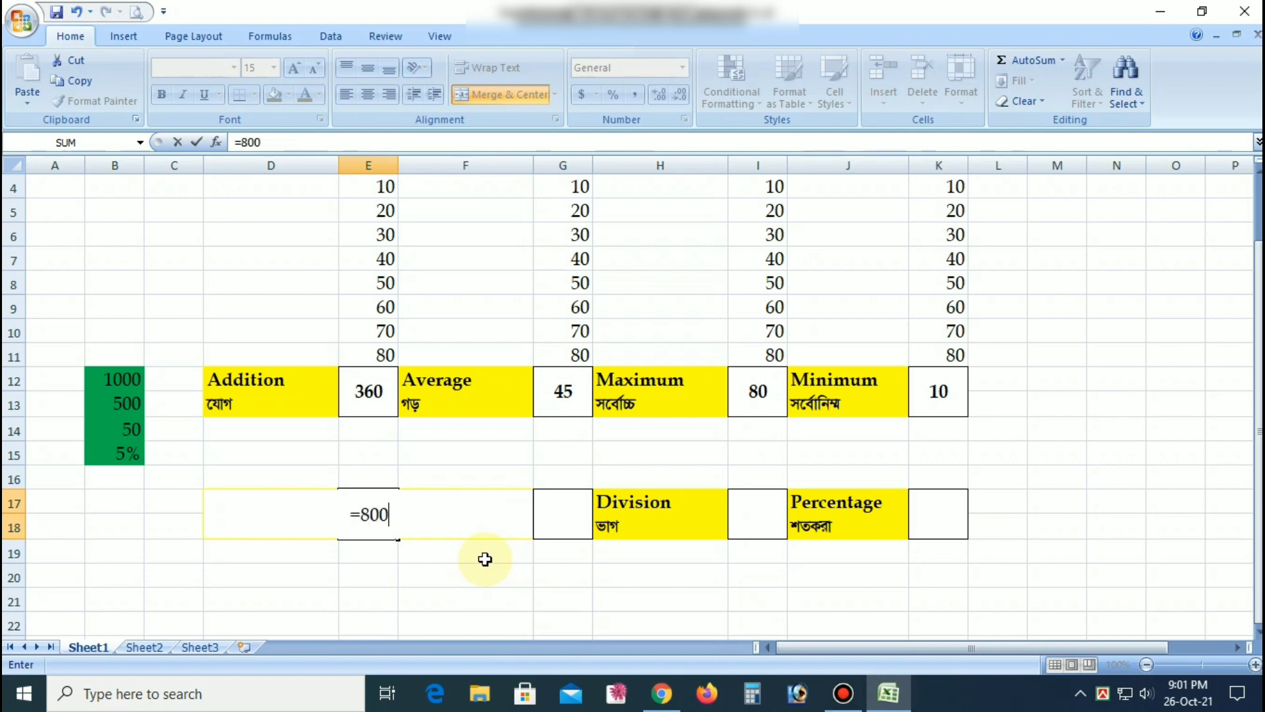
type("-150")
key("Return")
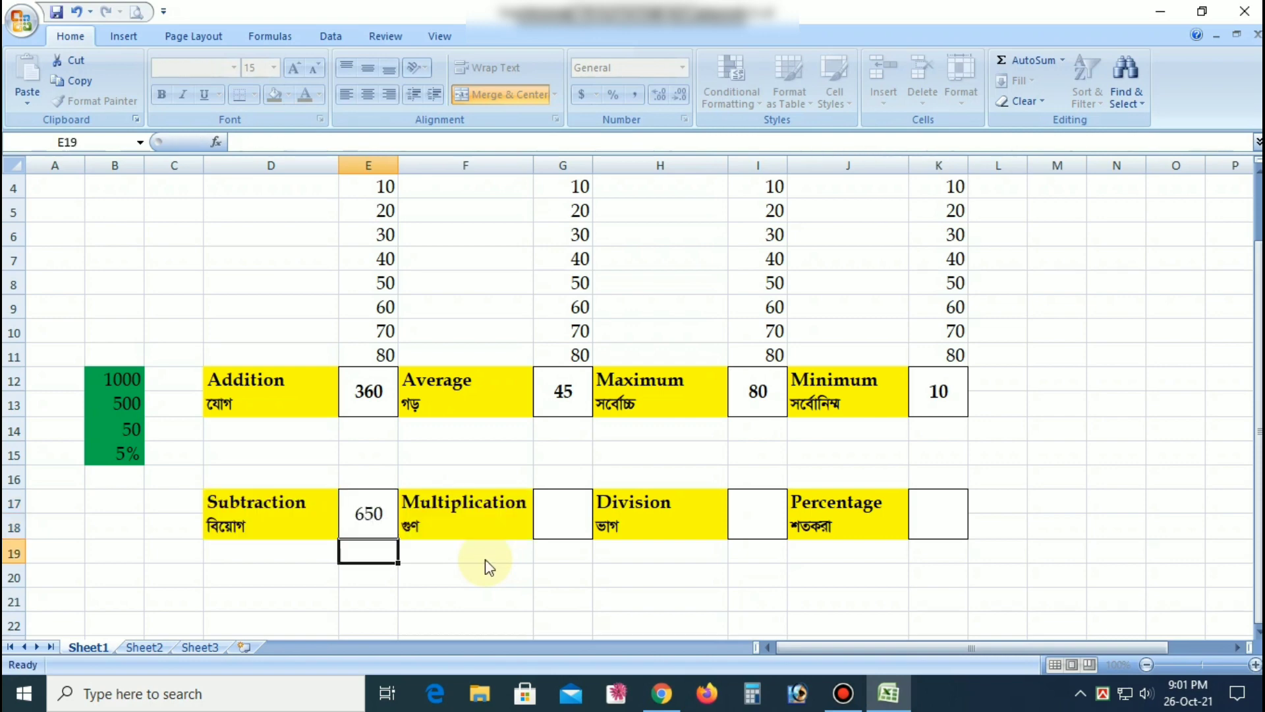
left_click(385, 526)
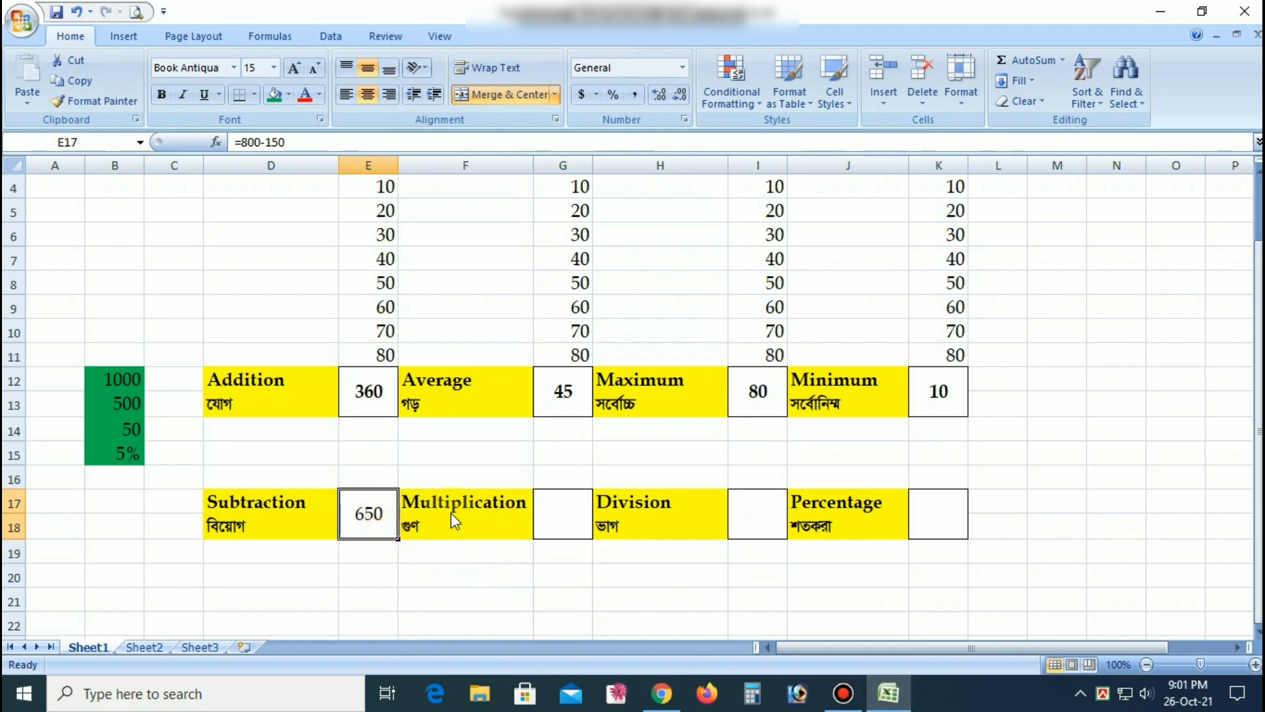
Enter the formula =B13*B14 in the Multiplication result cell G17
left_click(557, 514)
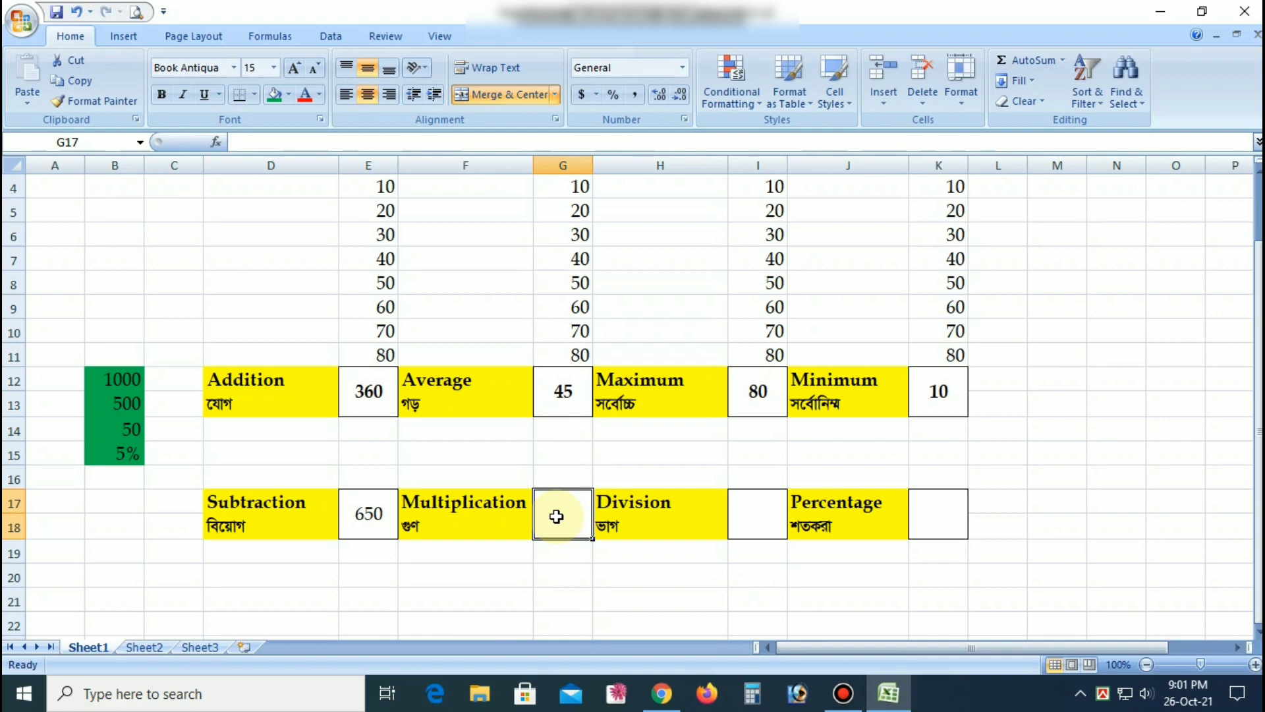
type("=")
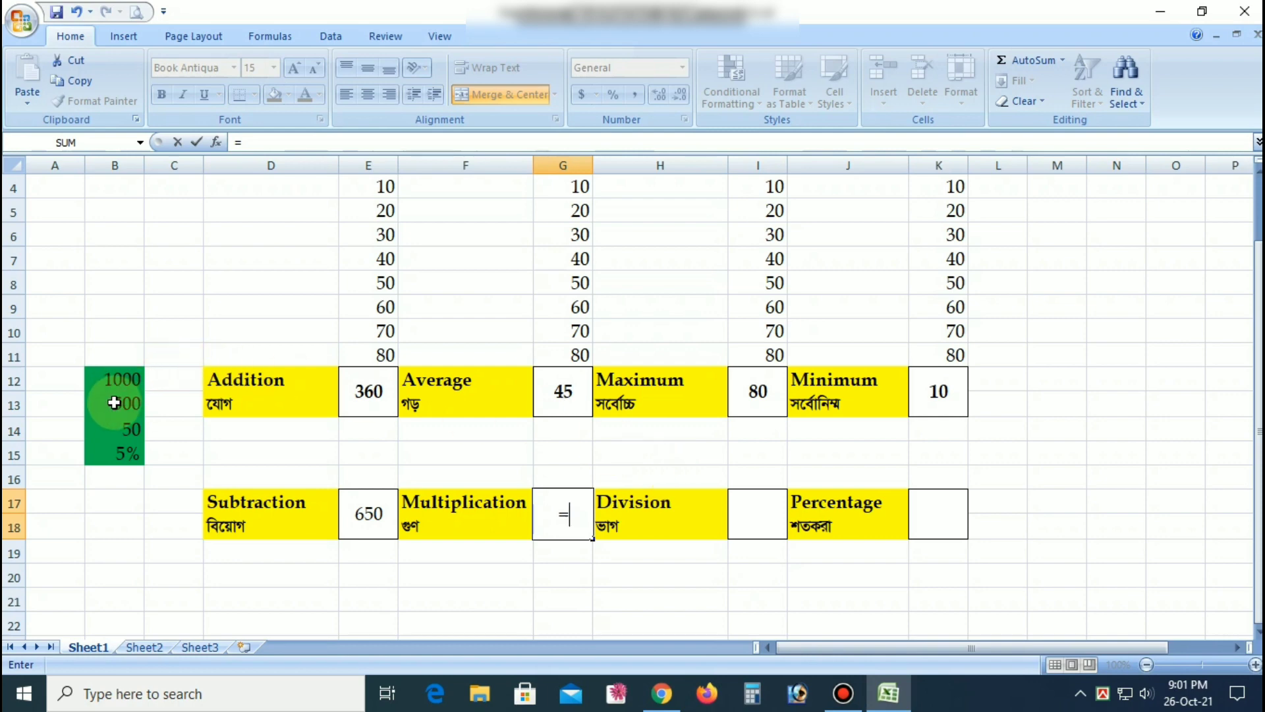
left_click(114, 402)
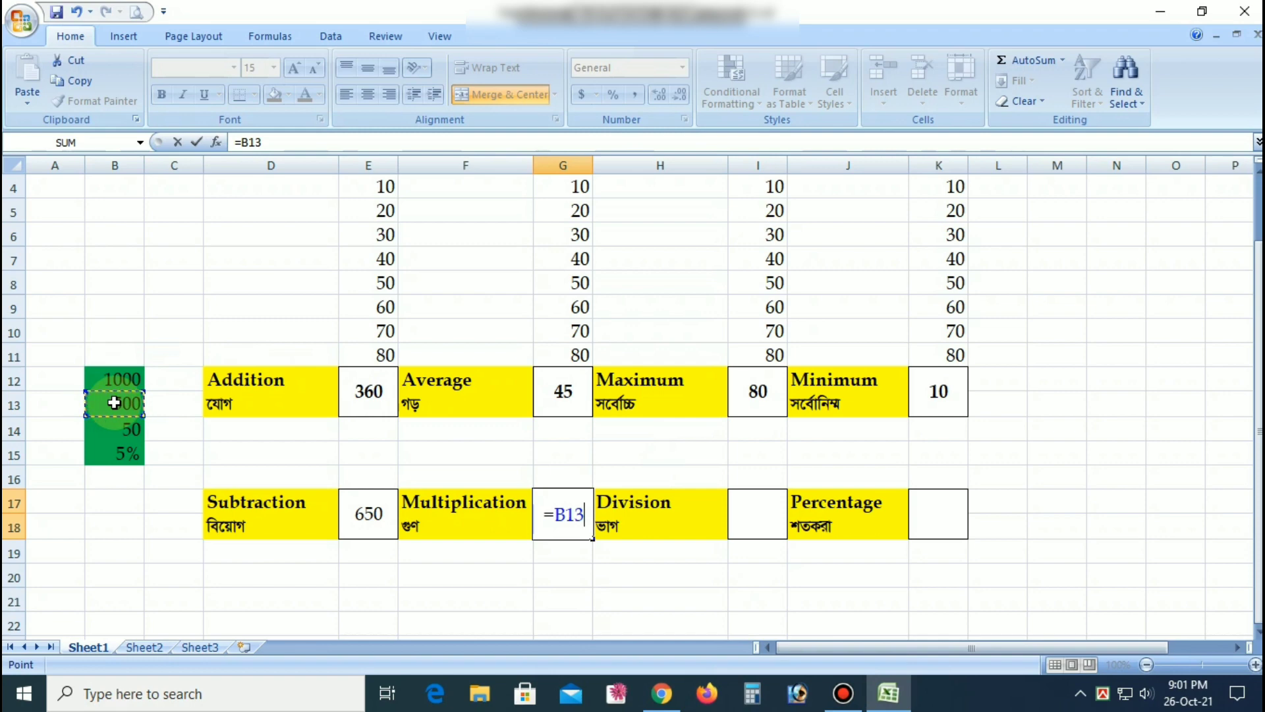
type("*")
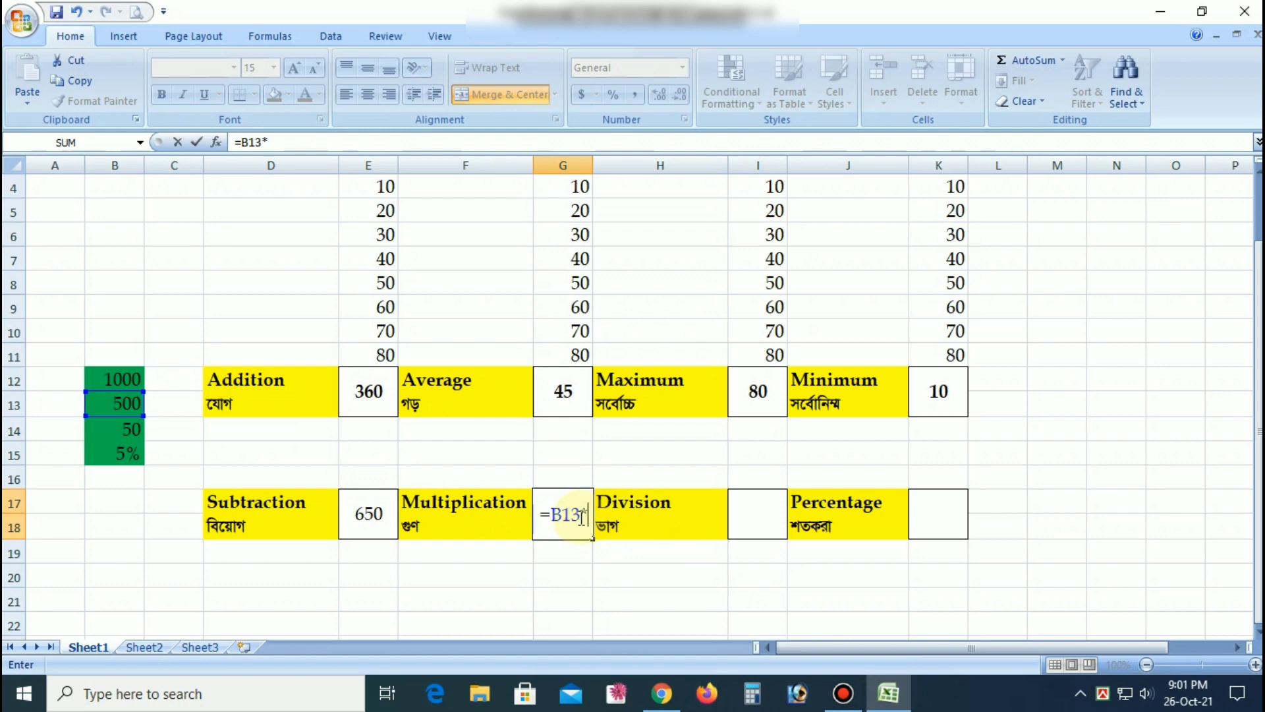
left_click(133, 433)
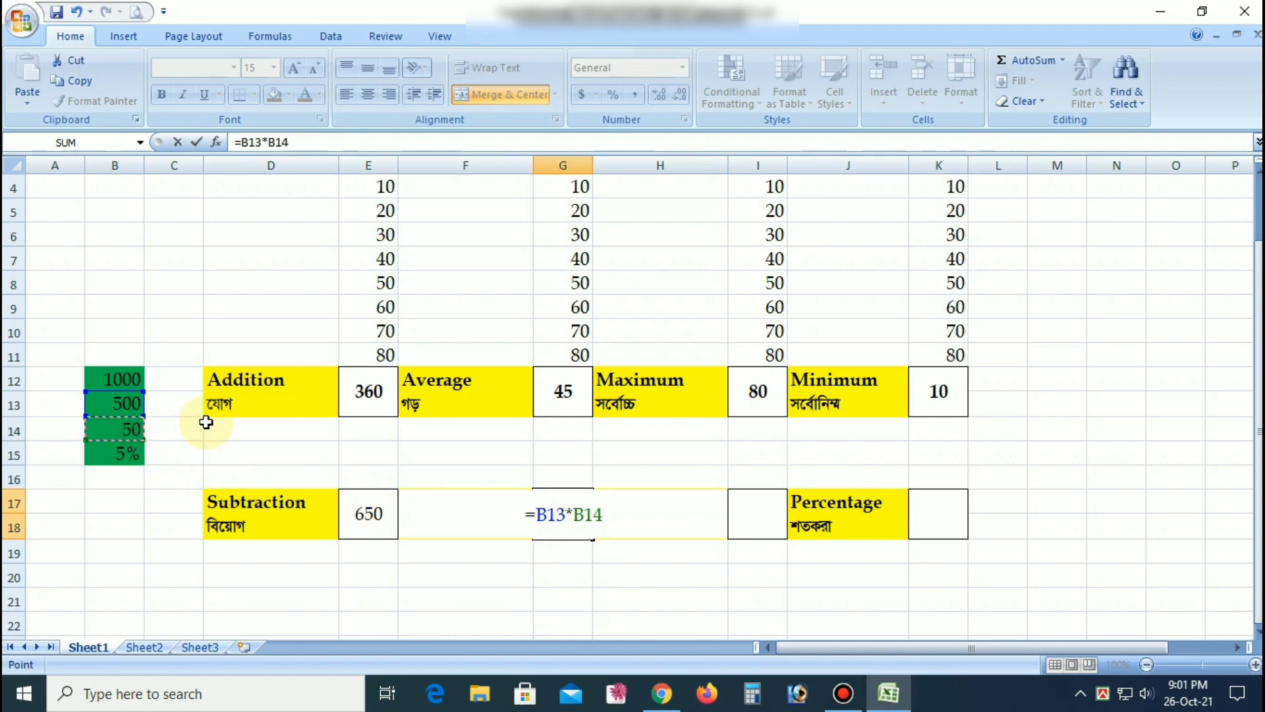
key("Return")
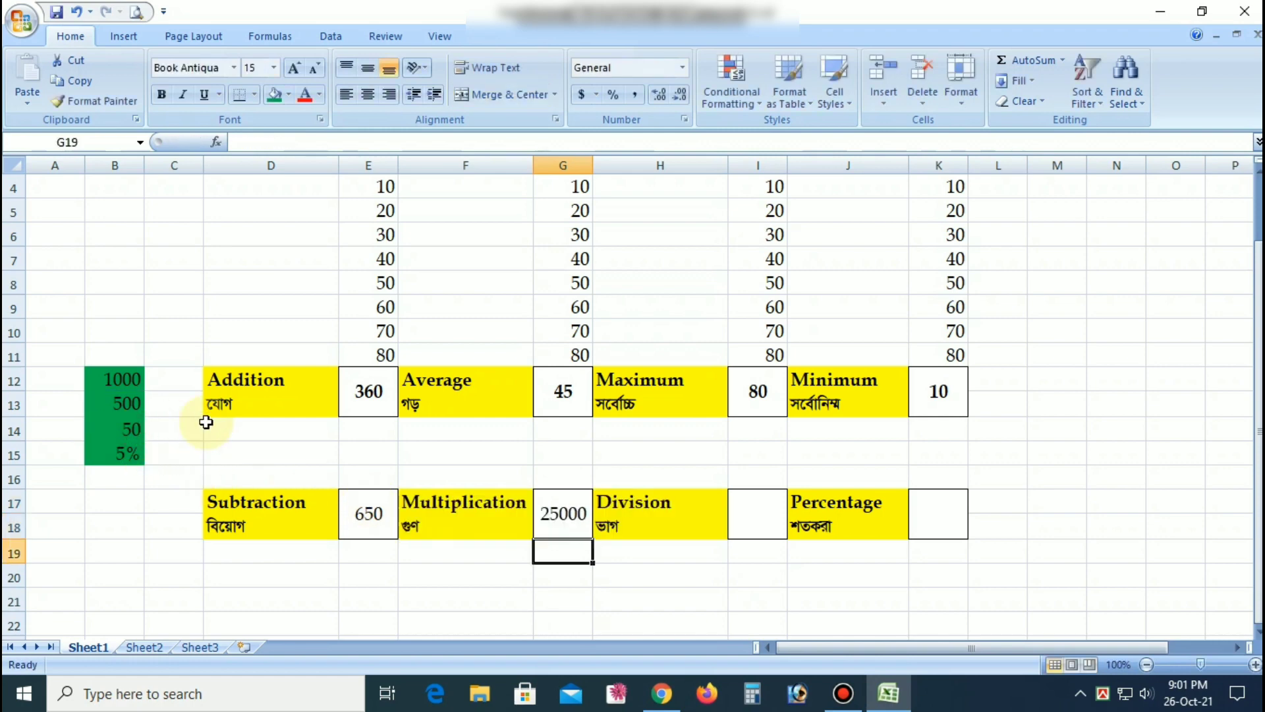
Replace the Multiplication formula in G17 with the directly entered numbers =50*20
left_click(562, 512)
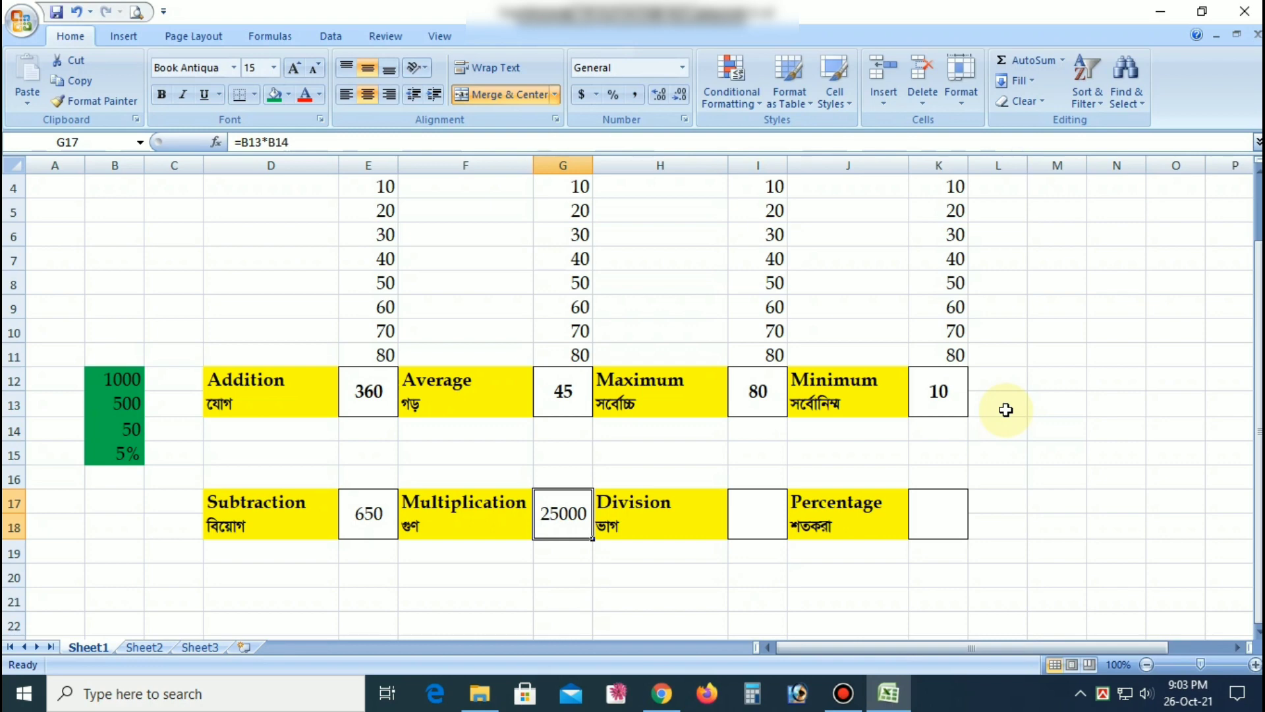
type("=")
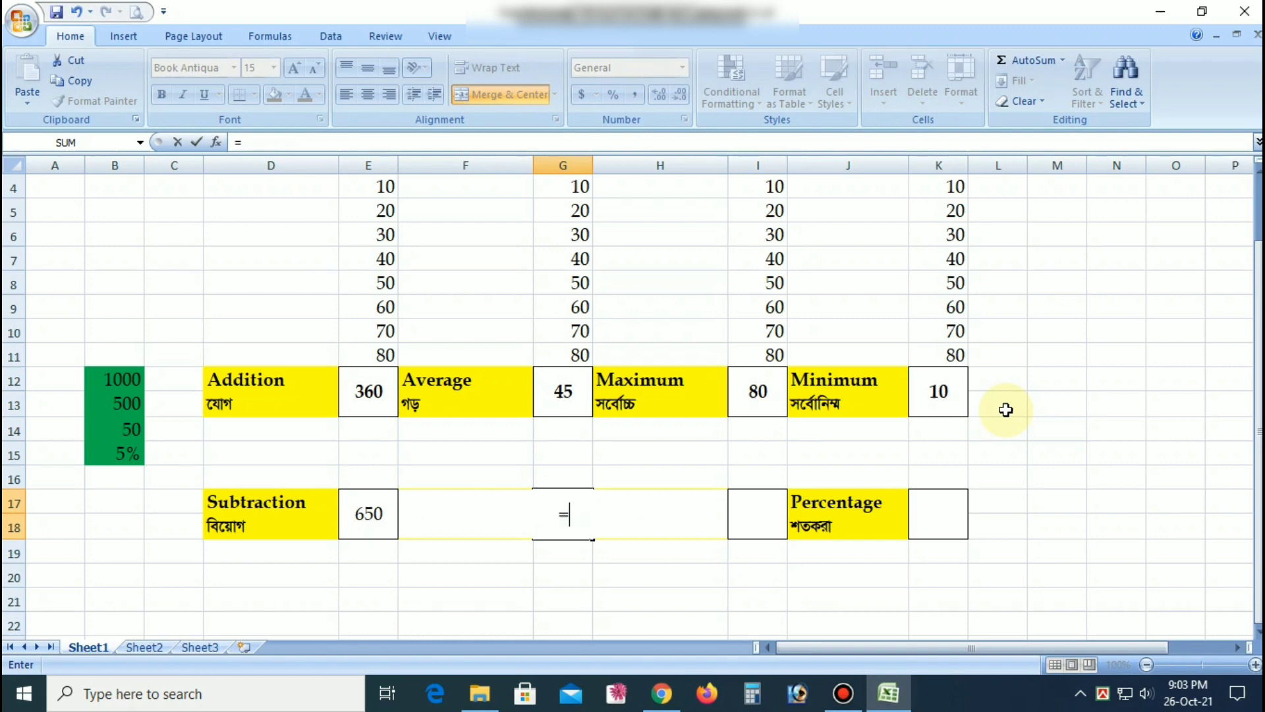
type("50")
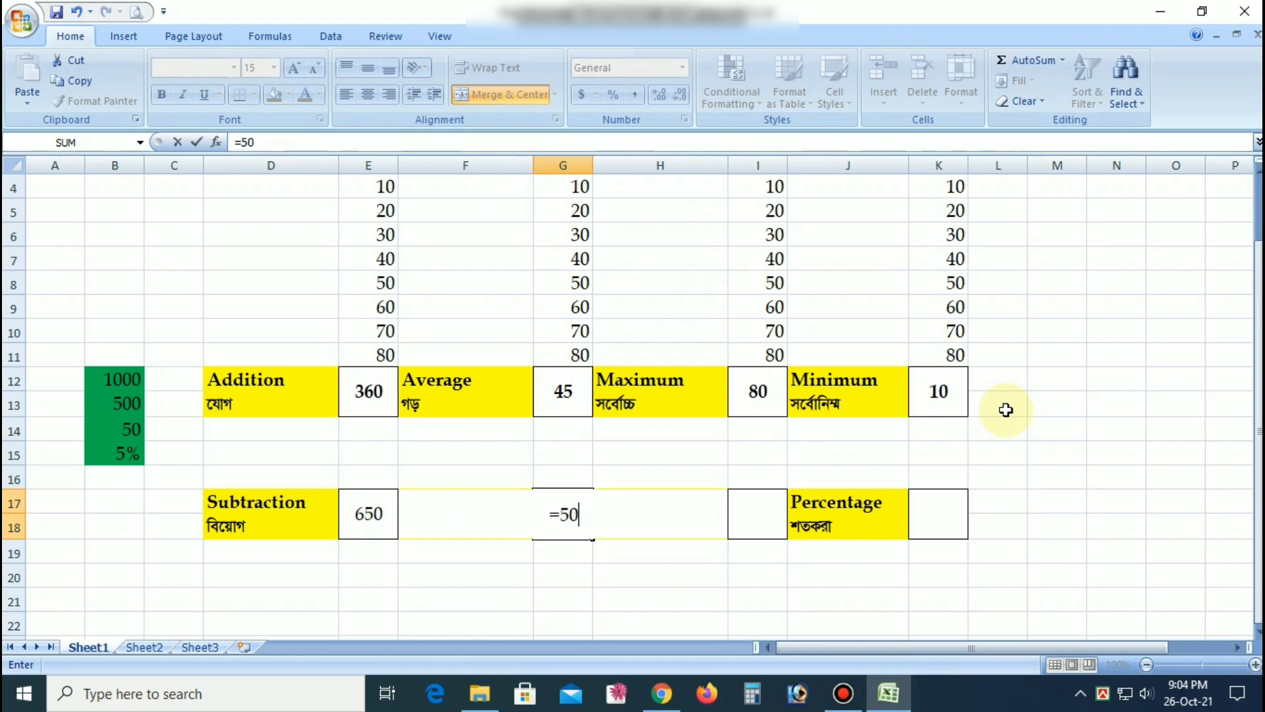
type("*20")
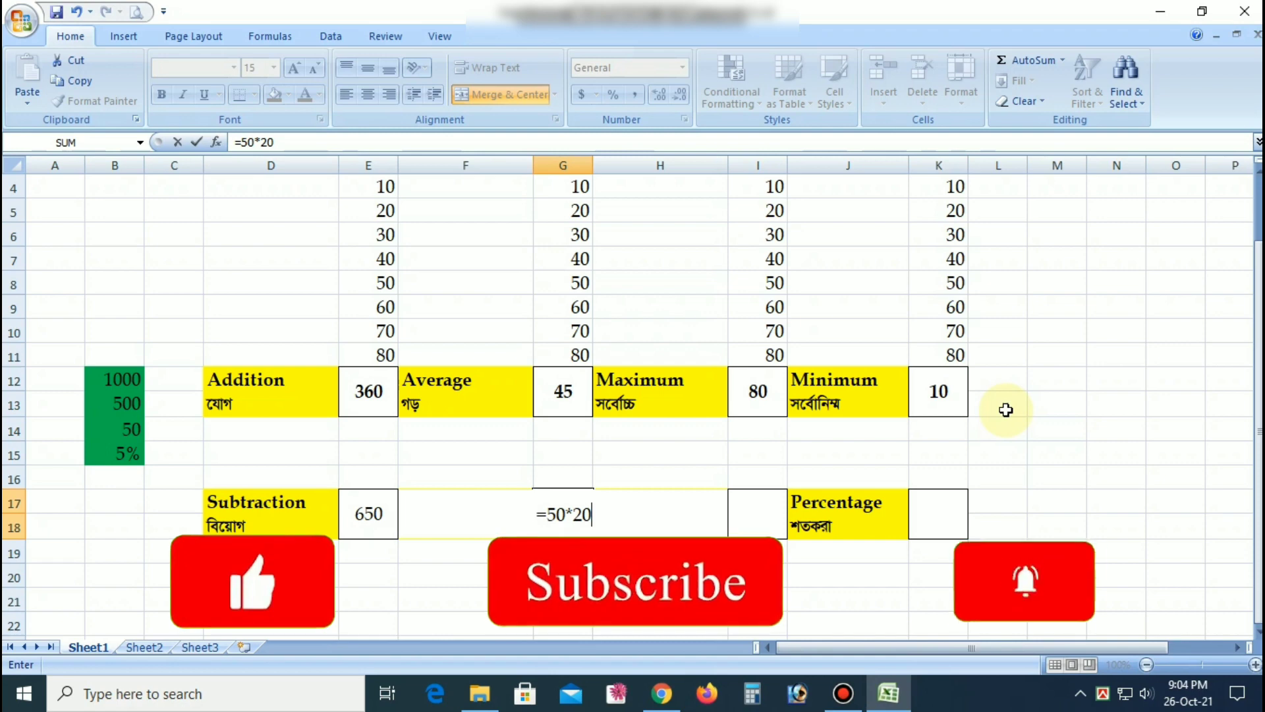
key("Return")
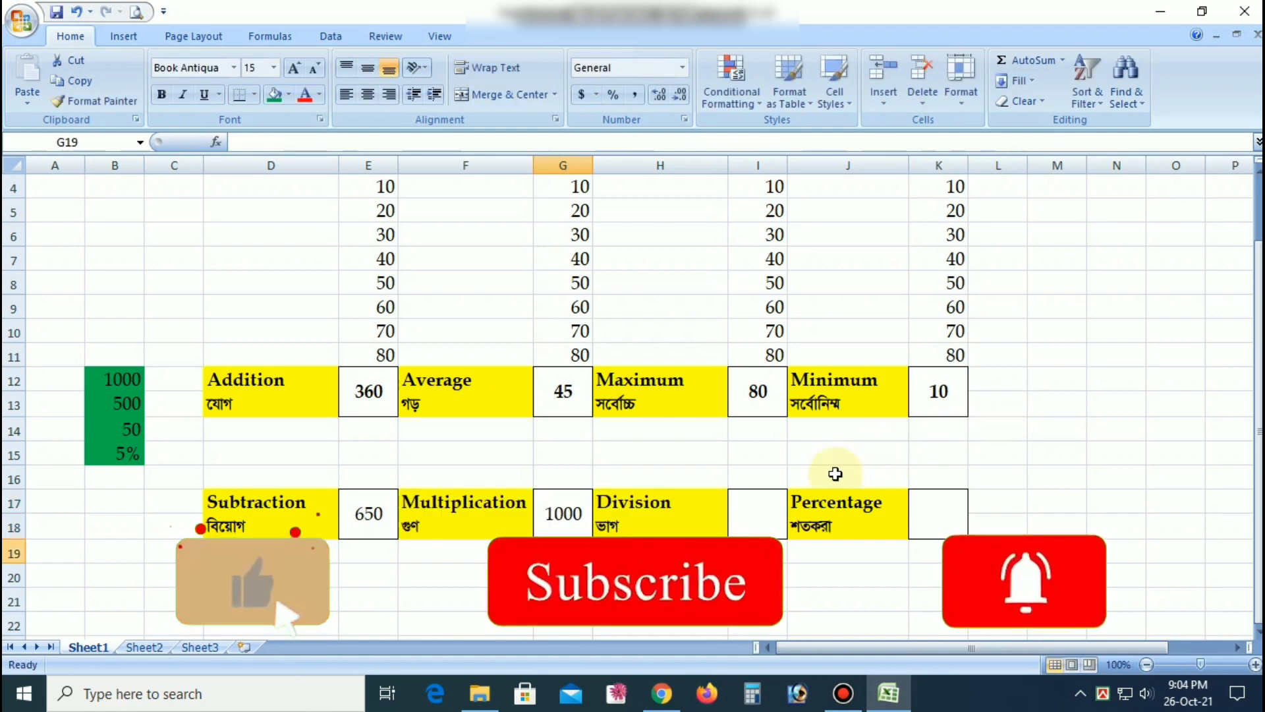
Enter the formula =B12/B14 in the Division result cell I17 and check the cell's formula
left_click(763, 506)
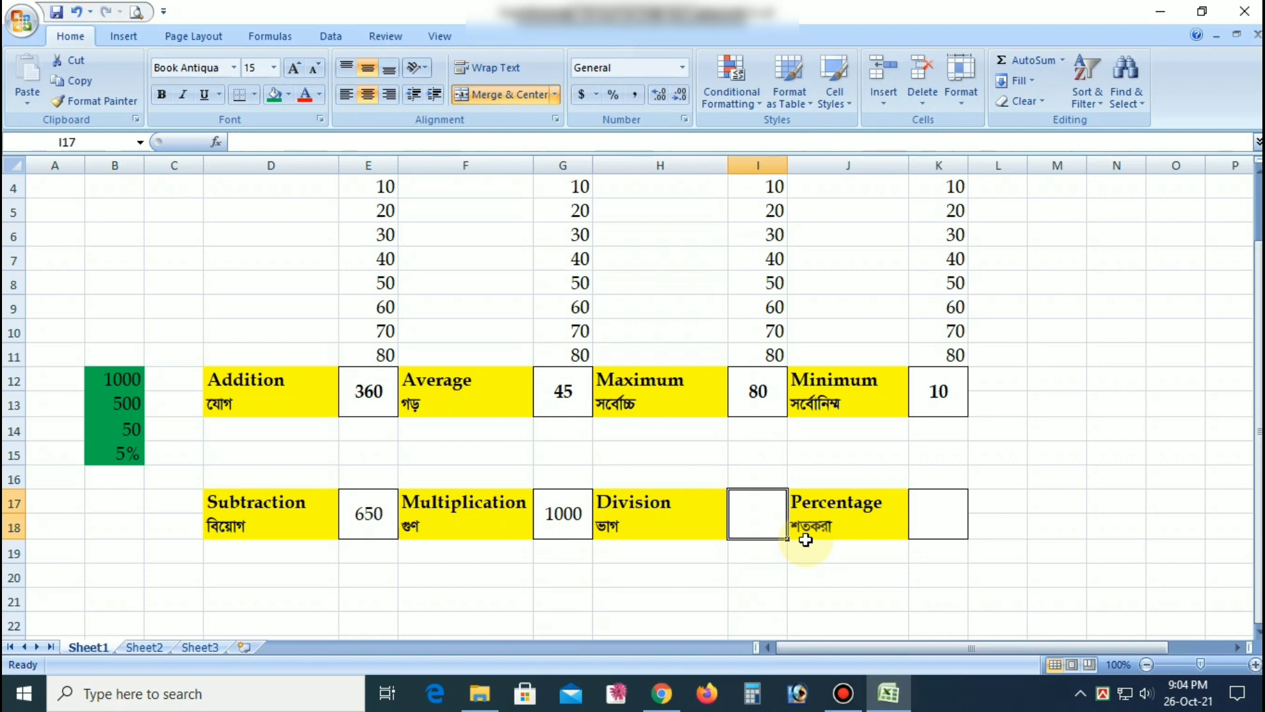
type("=")
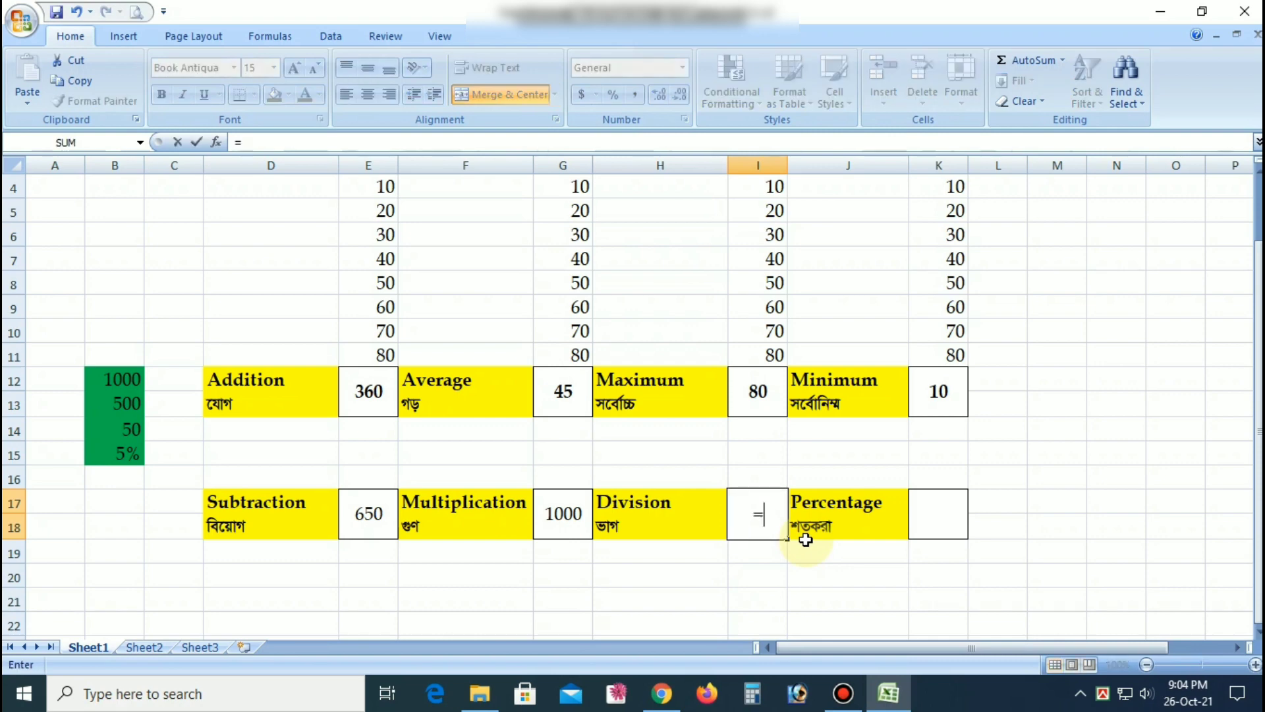
left_click(132, 386)
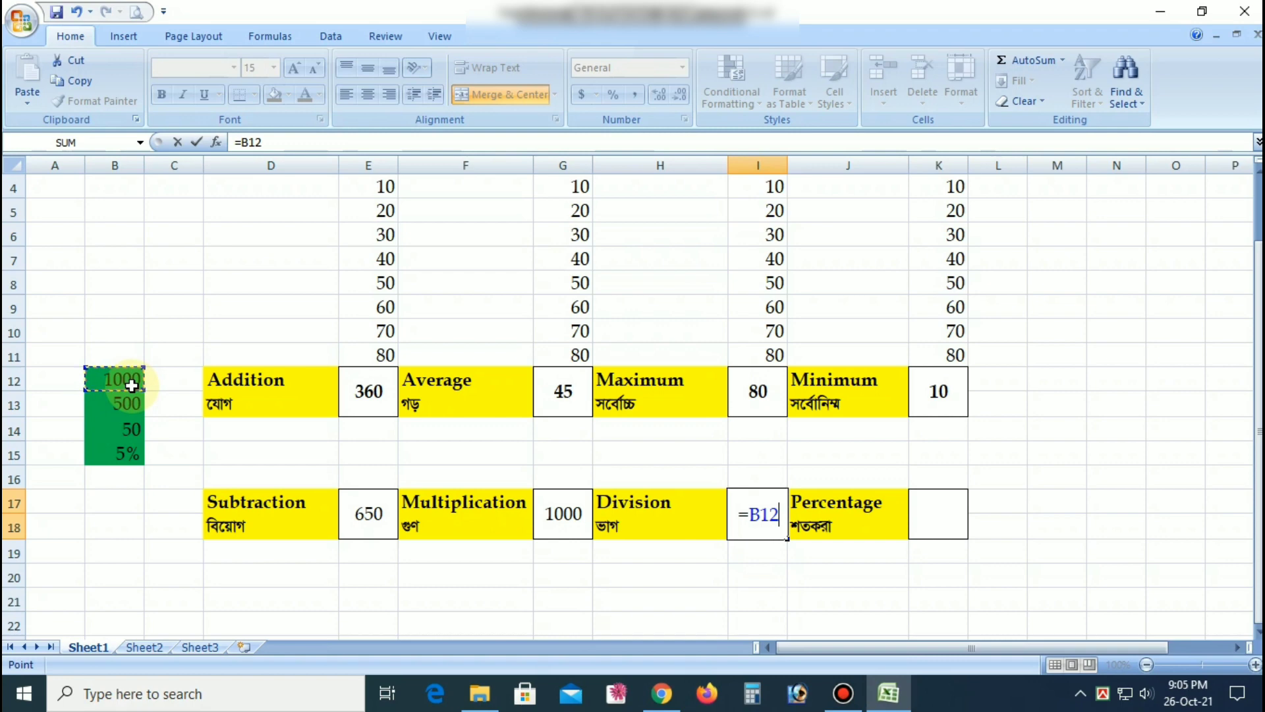
type("/")
left_click(137, 429)
key("Return")
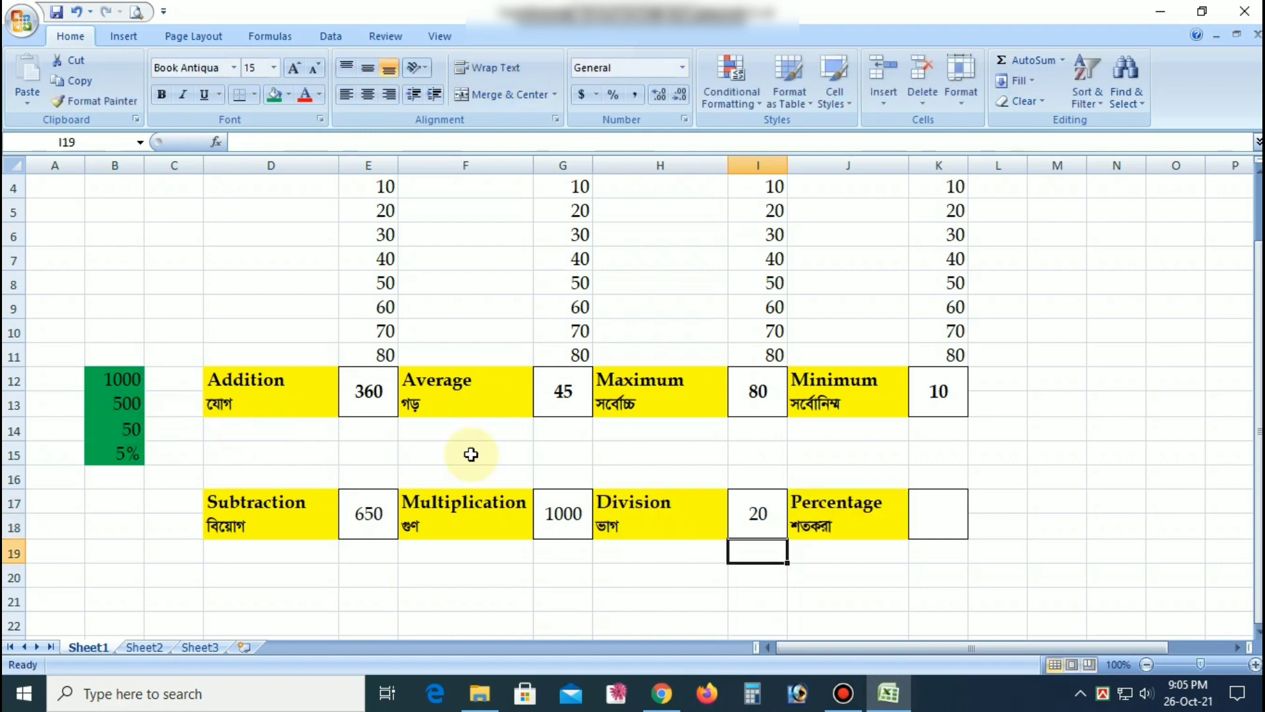
left_click(755, 513)
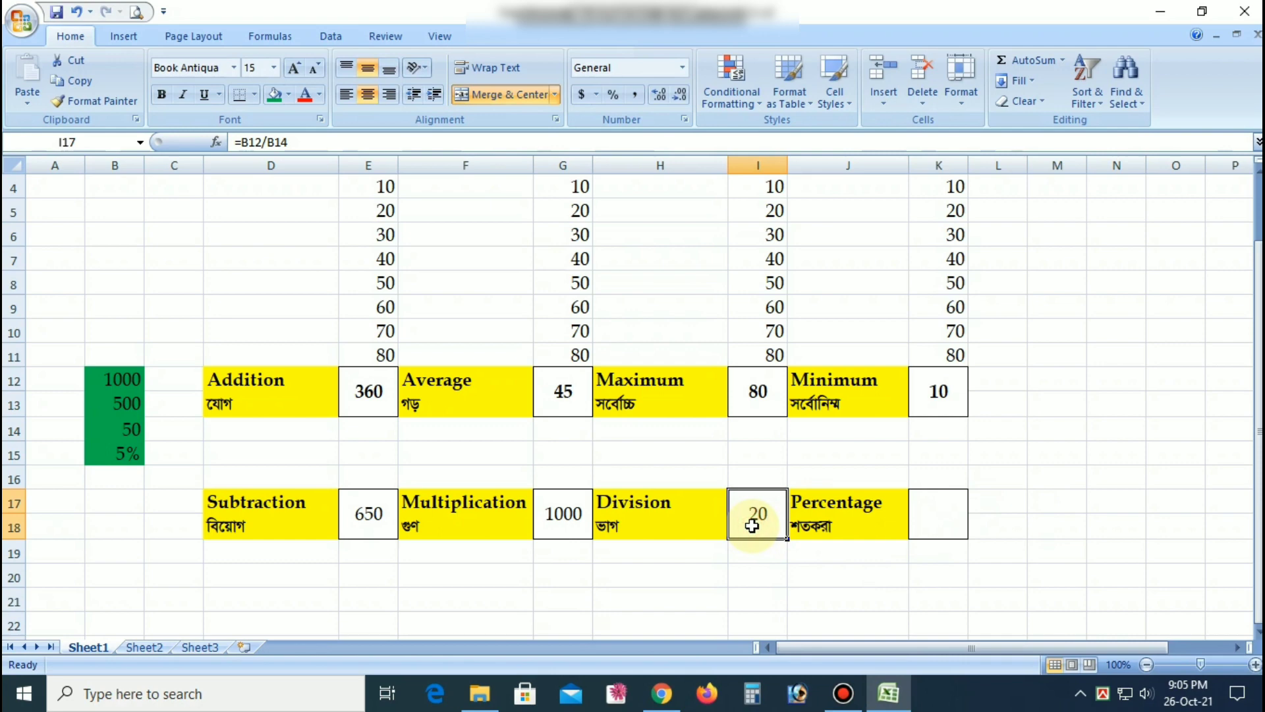
Enter the formula =B12*5% in the Percentage result cell K17 and check the cell's formula
left_click(915, 515)
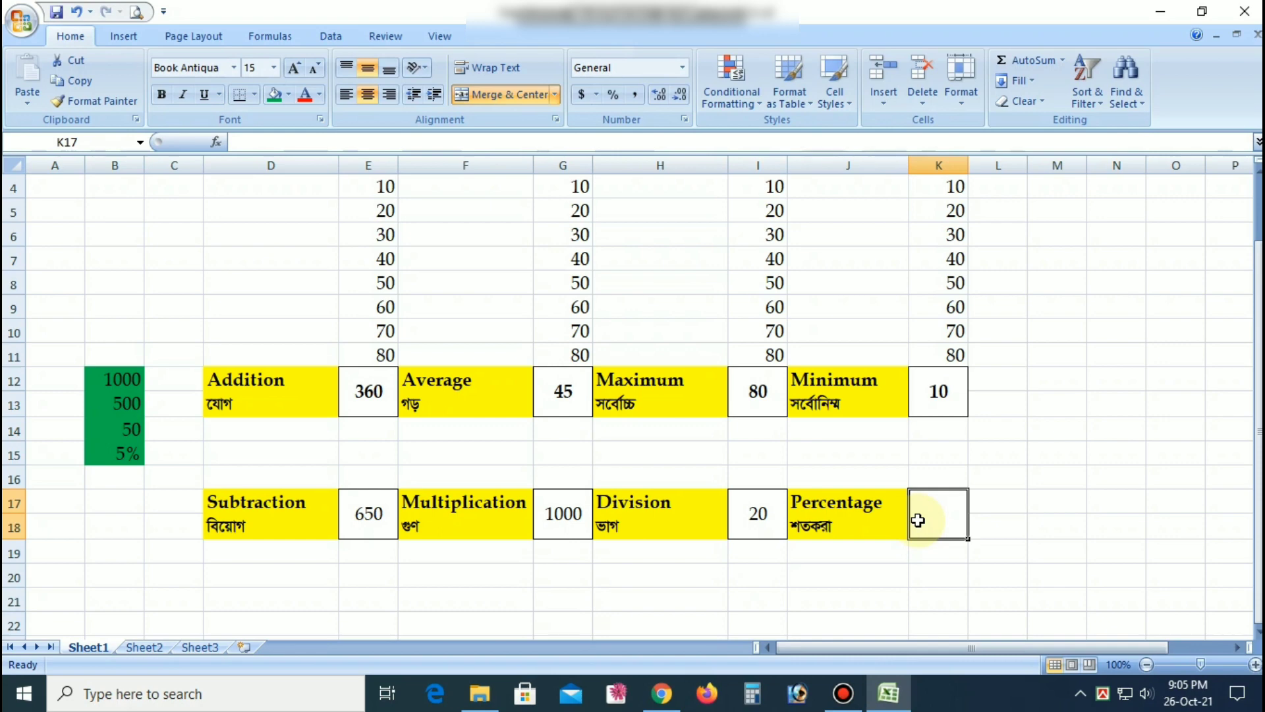
double_click(918, 519)
type("=")
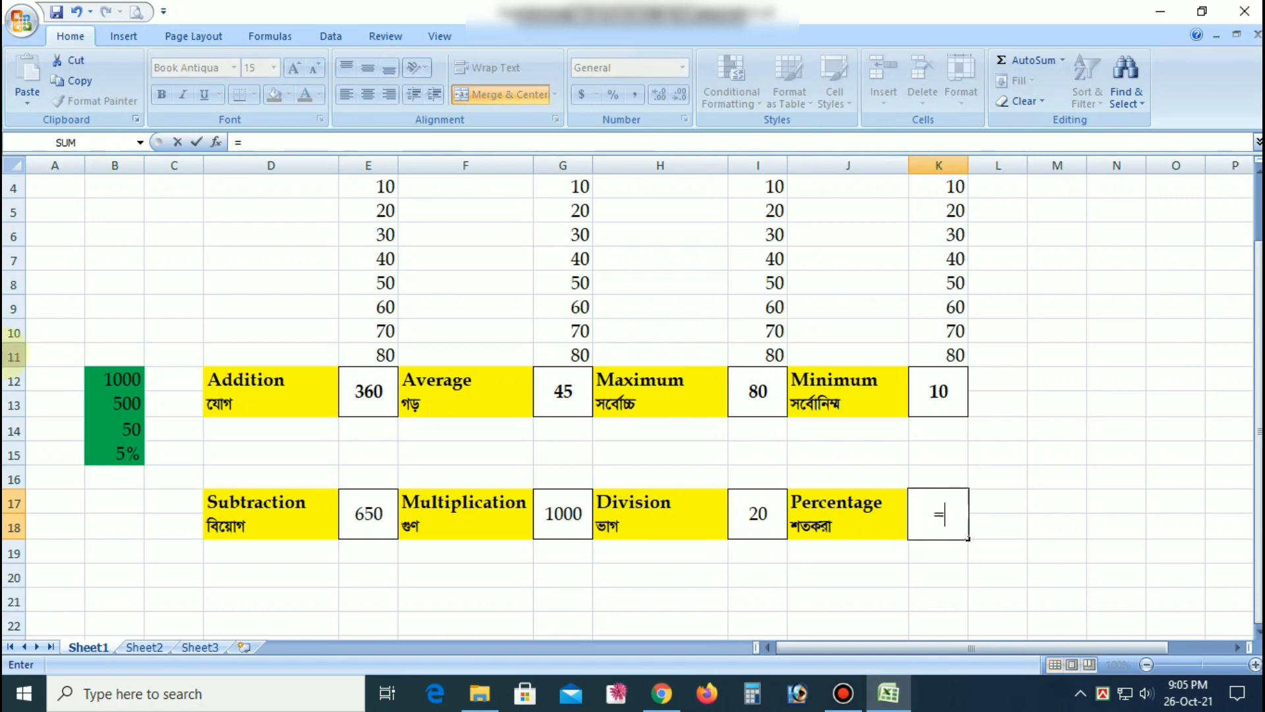
left_click(94, 388)
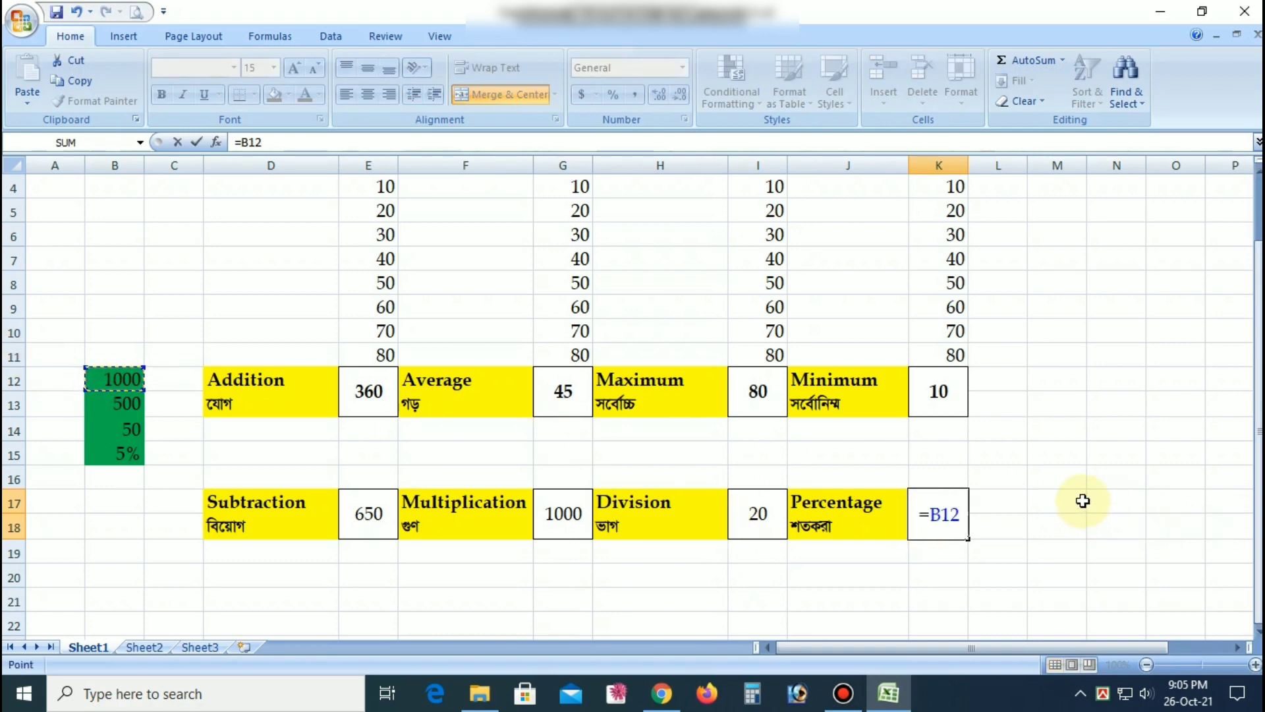
type("*")
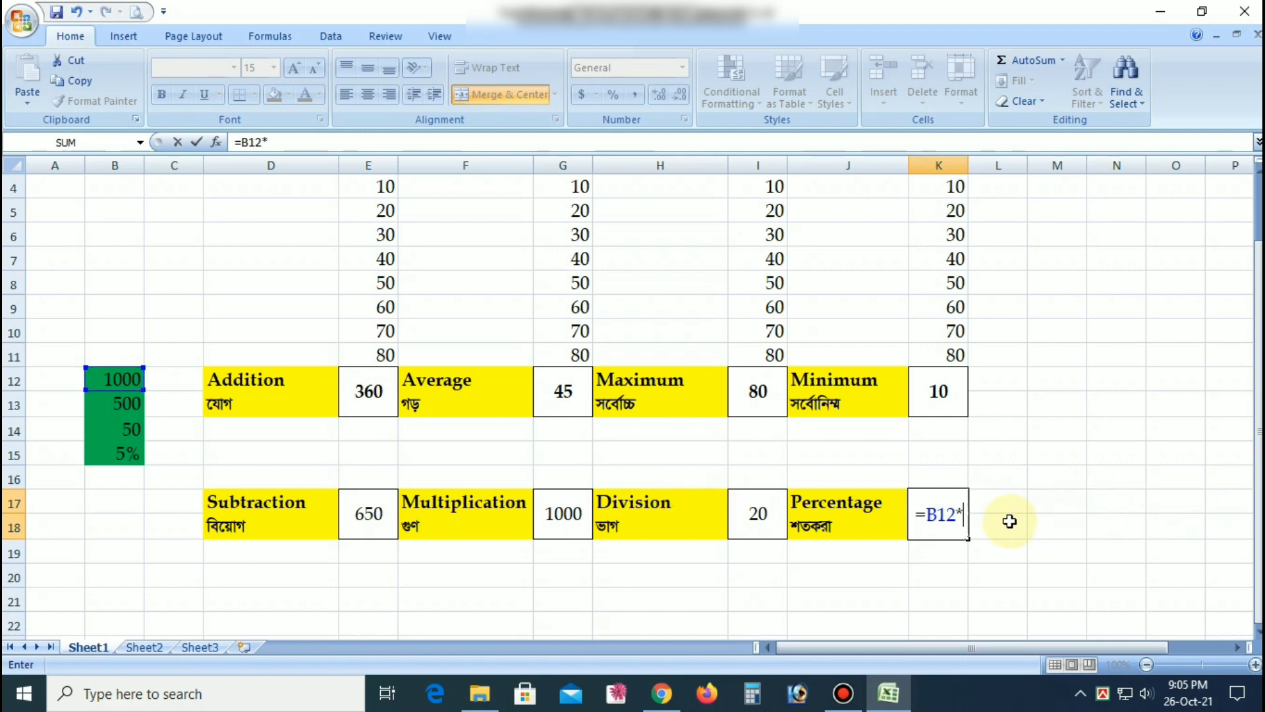
type("5")
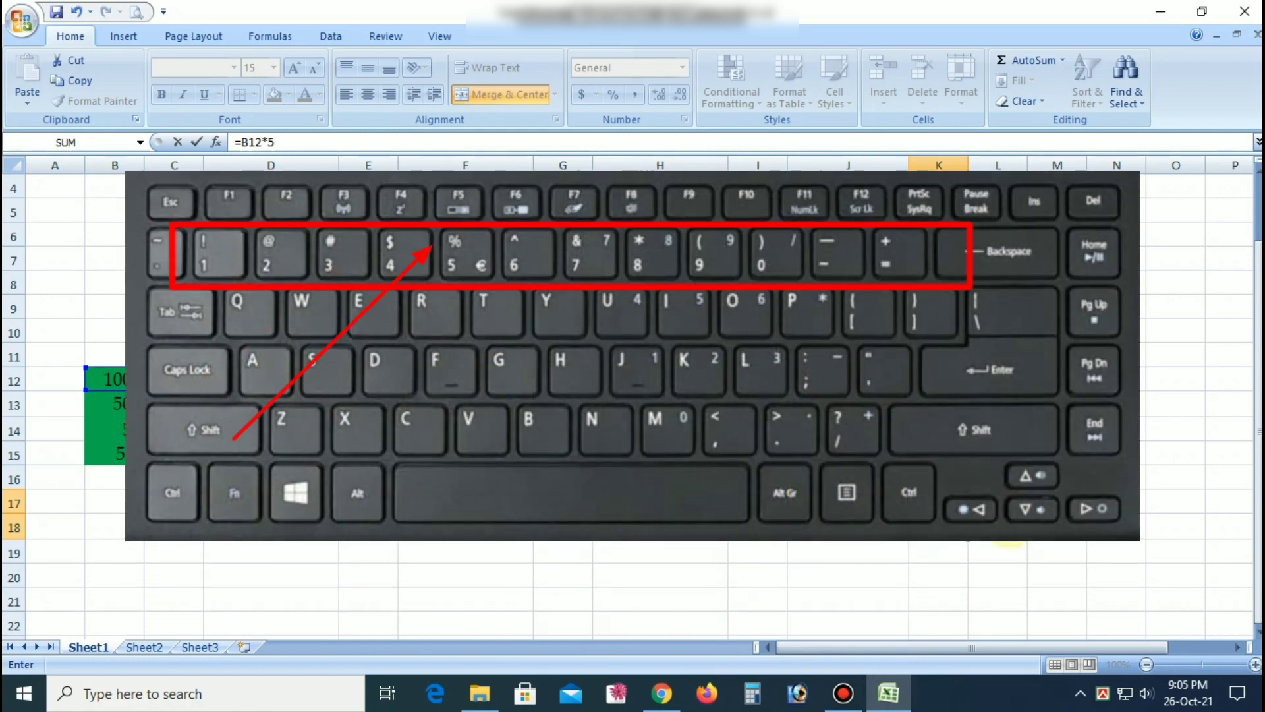
type("%")
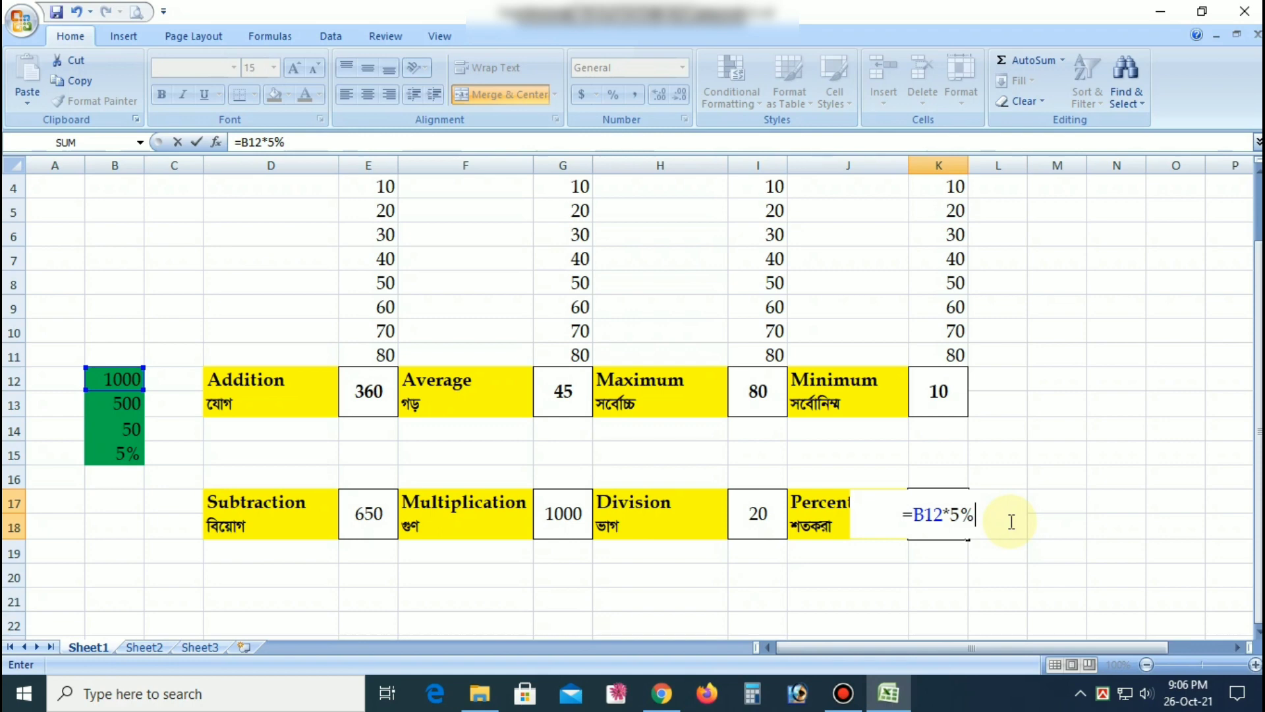
key("Return")
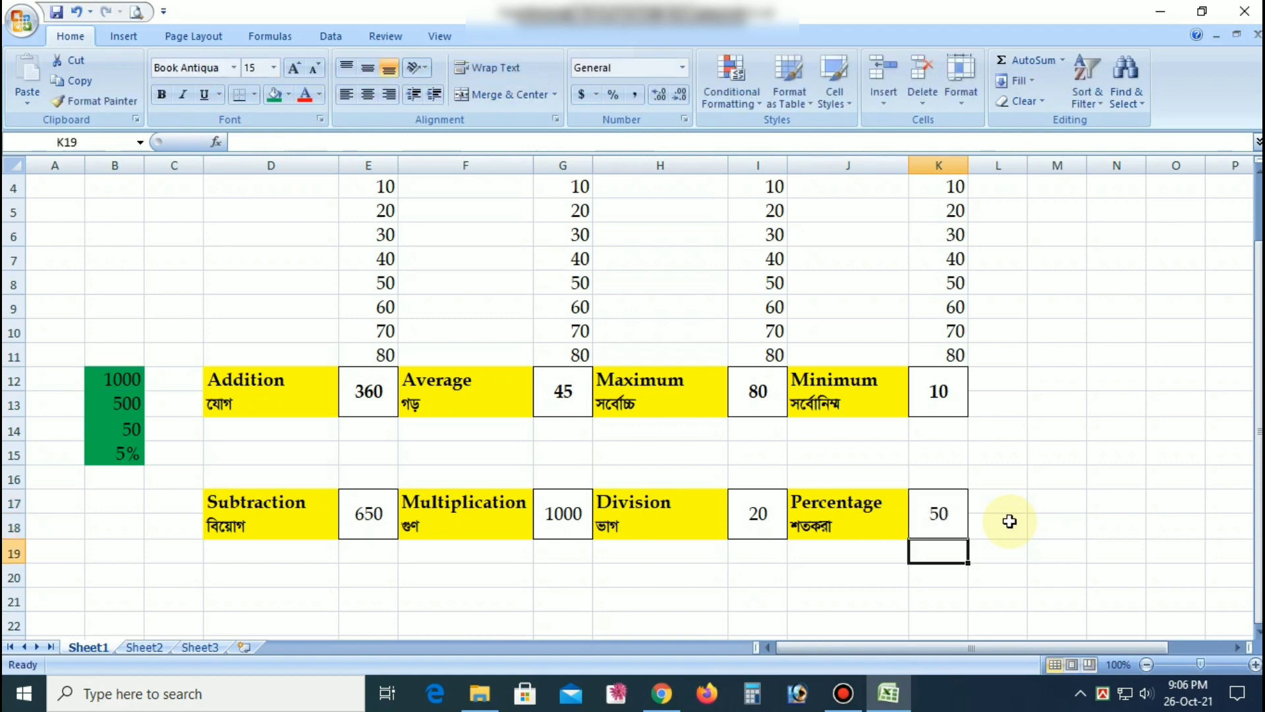
left_click(959, 521)
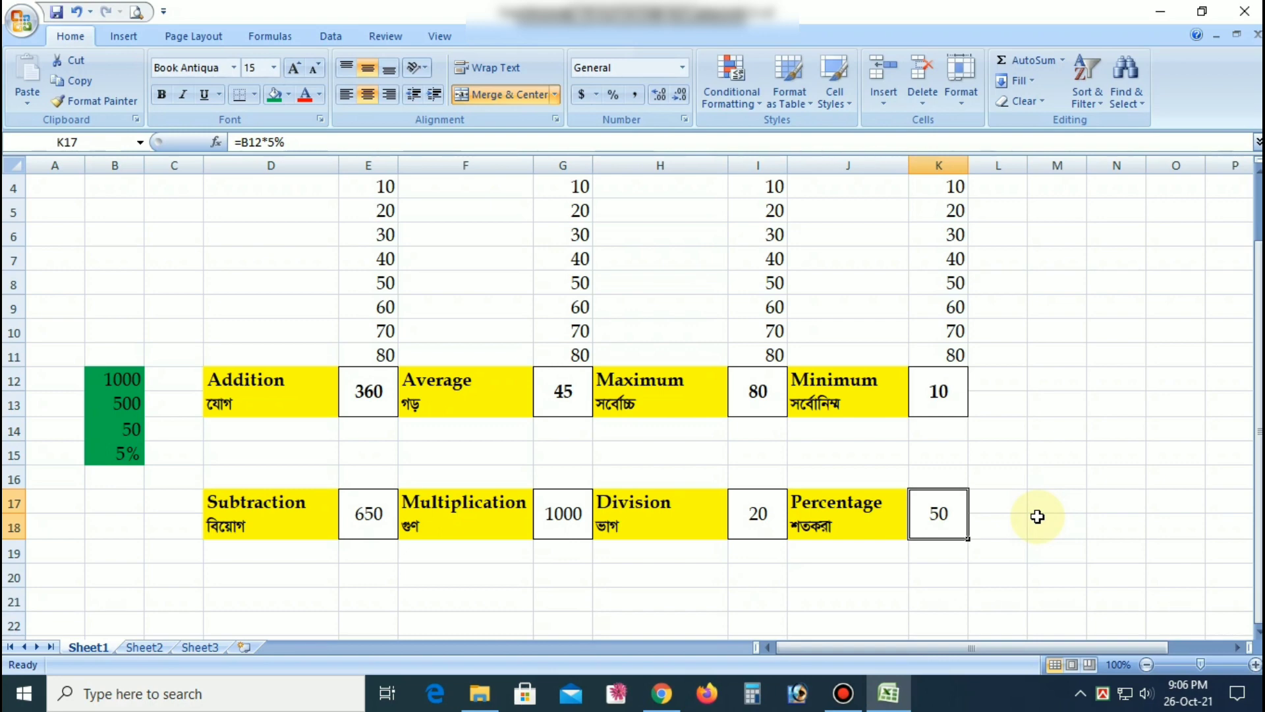
scroll(1037, 517, "up", 1)
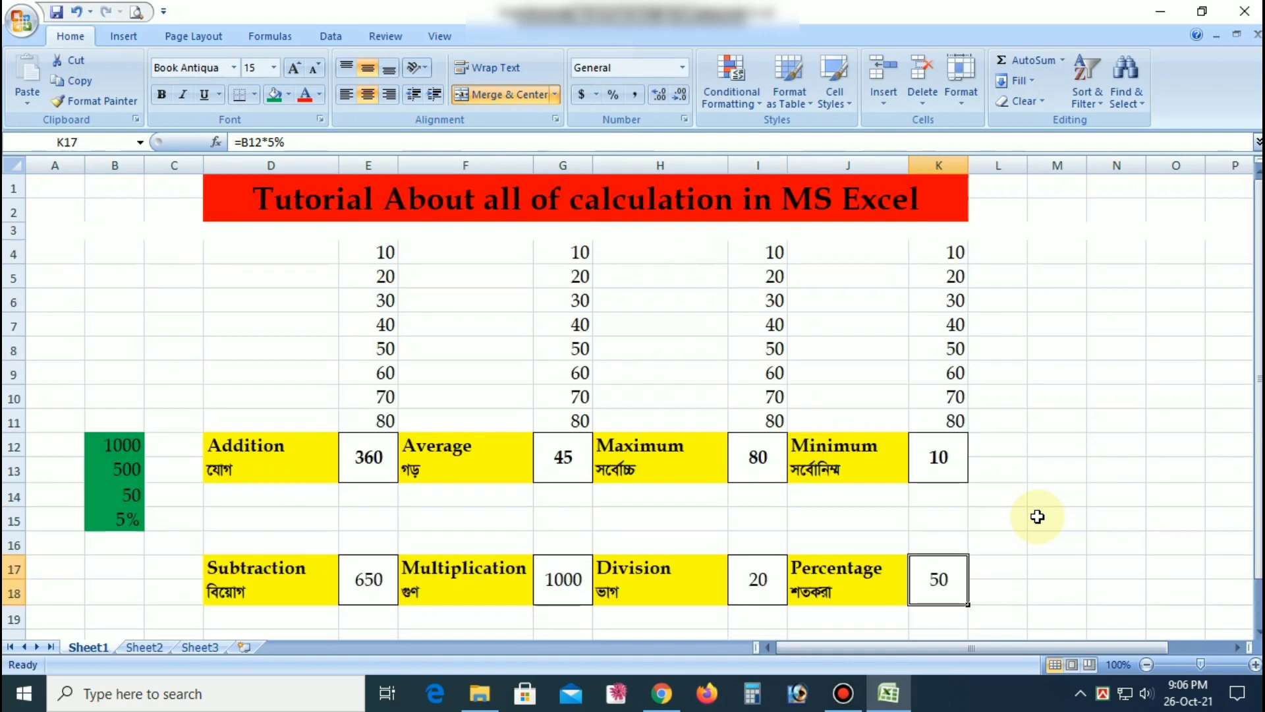